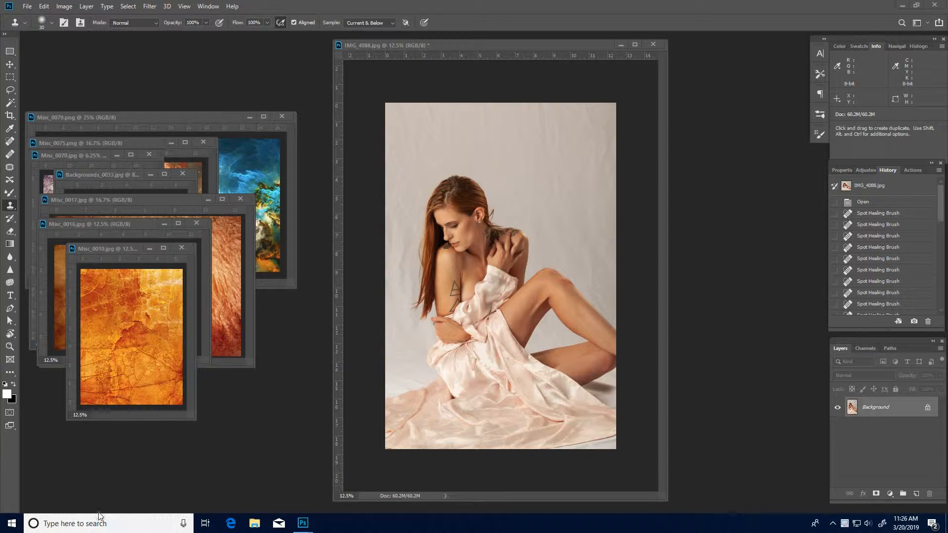
Step: Copy the orange cracked texture from Misc_0010.jpg into the IMG_4088.jpg portrait as a new layer
double_click(123, 249)
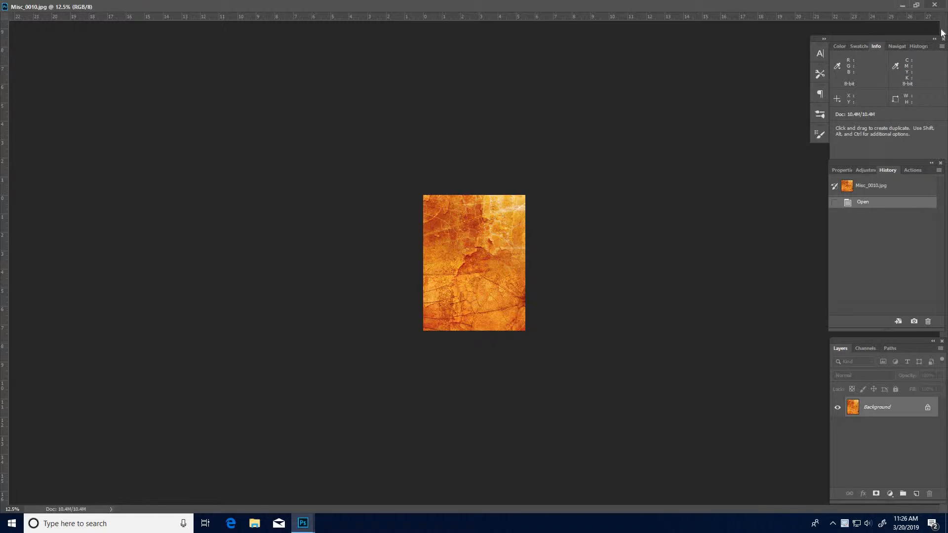
left_click(916, 4)
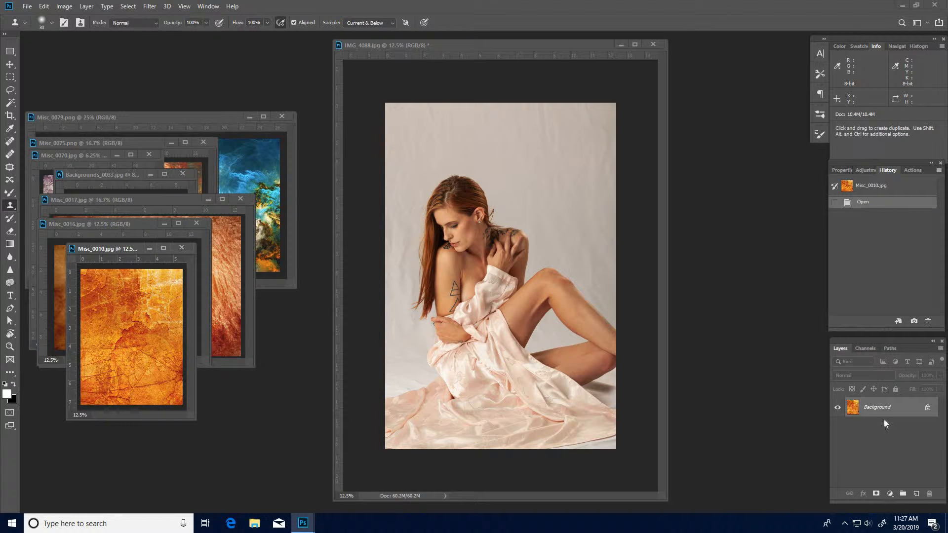
left_click_drag(880, 411, 532, 349)
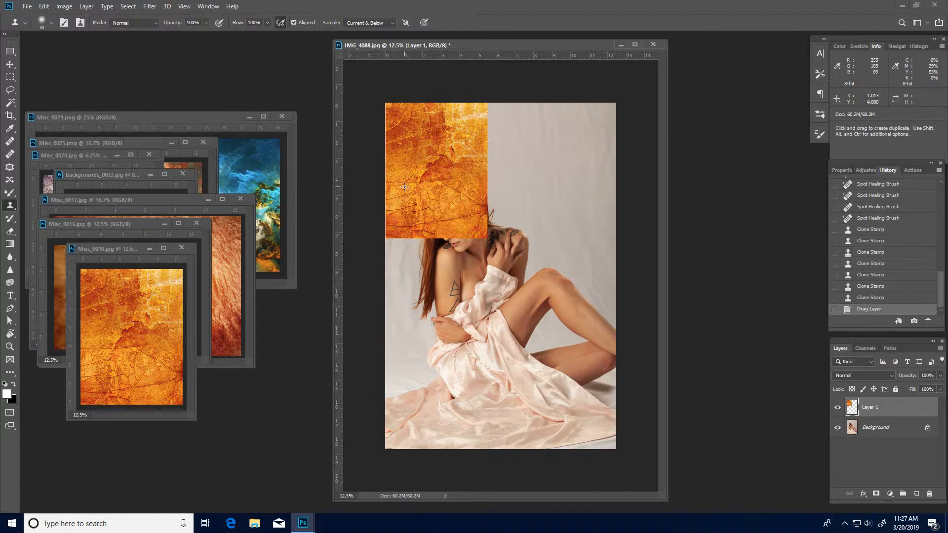
Step: Scale the orange texture layer to about 285% and position it so it covers the whole portrait
mouse_move(422, 163)
left_mouse_down()
mouse_move(484, 229)
mouse_move(432, 192)
mouse_move(425, 168)
left_mouse_up()
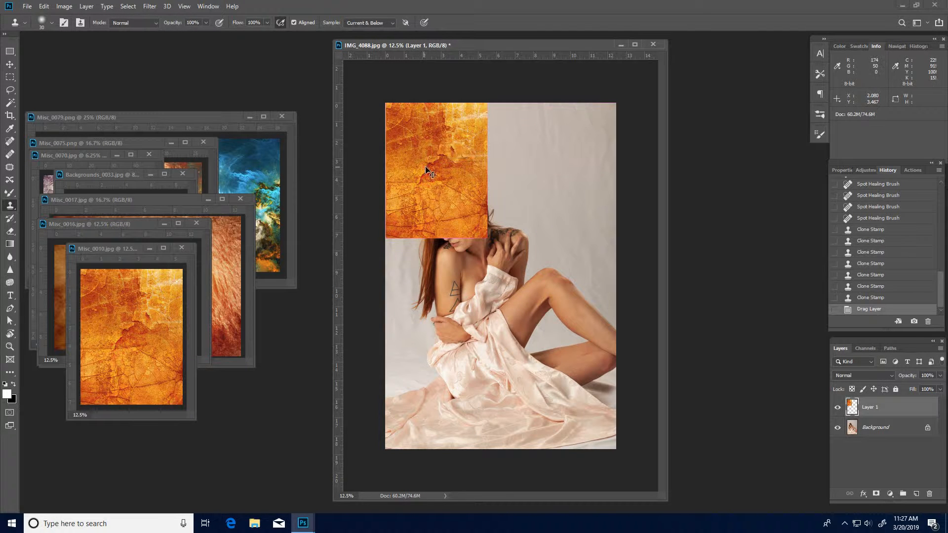
key("ctrl+t")
left_click_drag(487, 239, 592, 431)
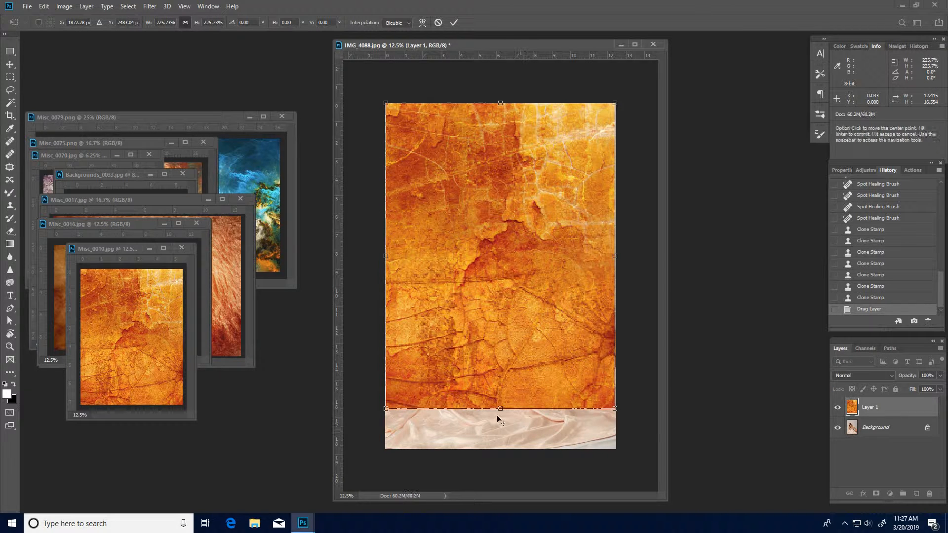
left_click_drag(501, 408, 497, 459)
left_click_drag(525, 345, 525, 354)
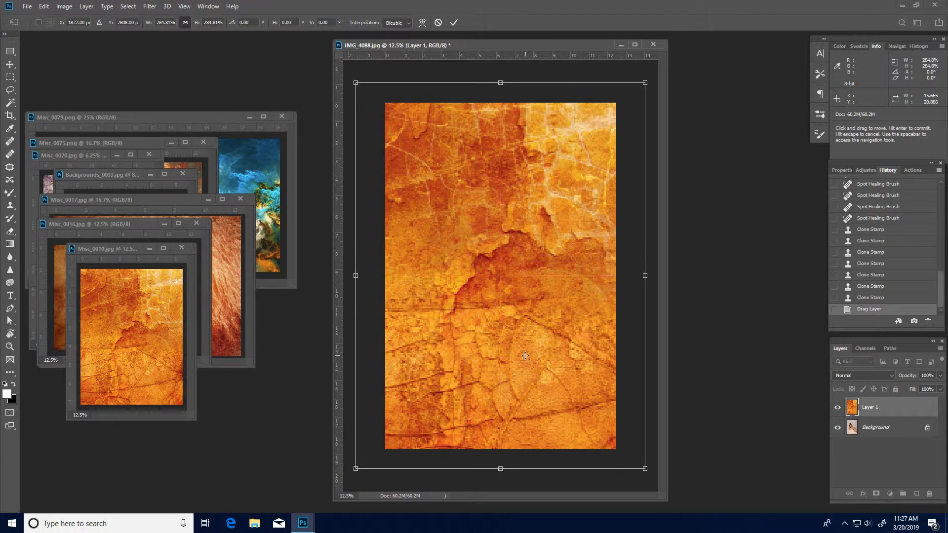
key("Return")
Step: Set the orange texture layer's blending mode to Overlay
key("s")
left_click(890, 375)
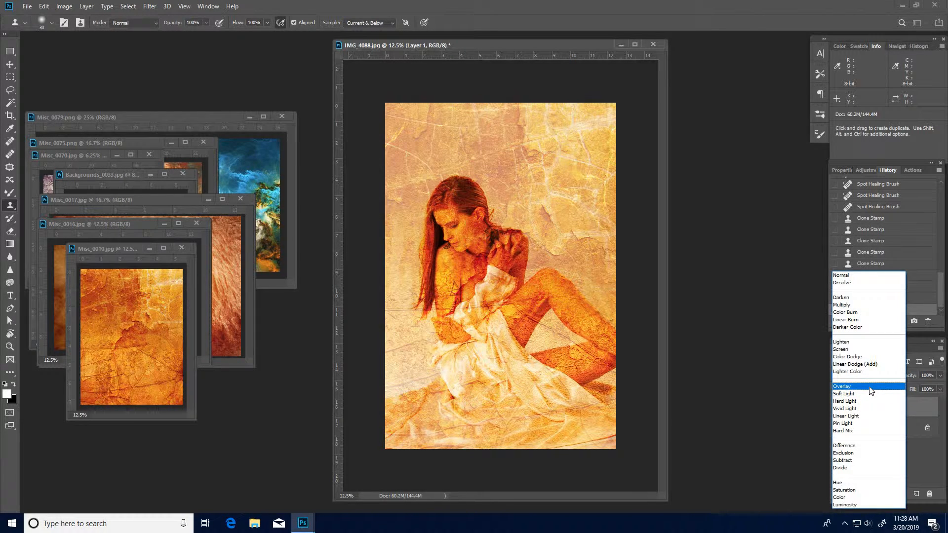
left_click(870, 389)
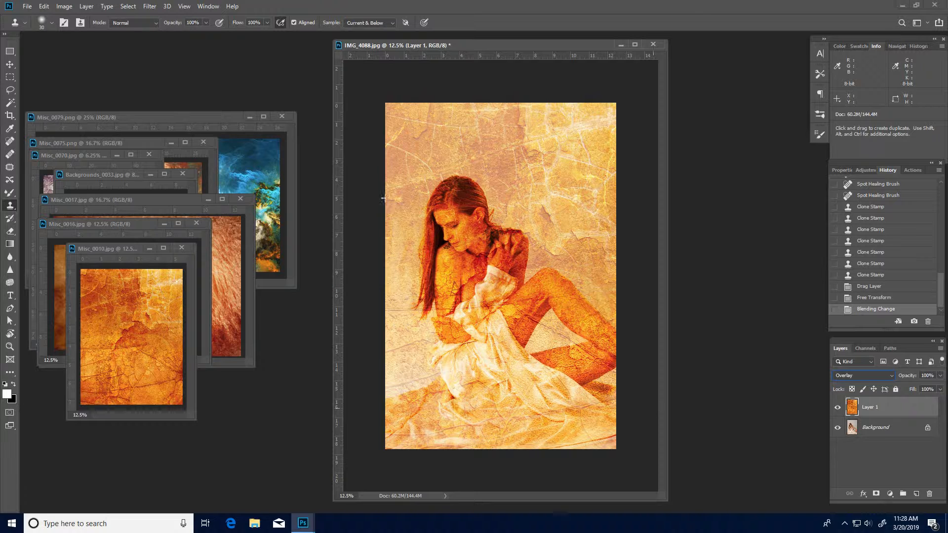
Step: Examine the texture's effect on the face, arms and legs up close, comparing the portrait with the texture layer hidden and shown
key("ctrl+space")
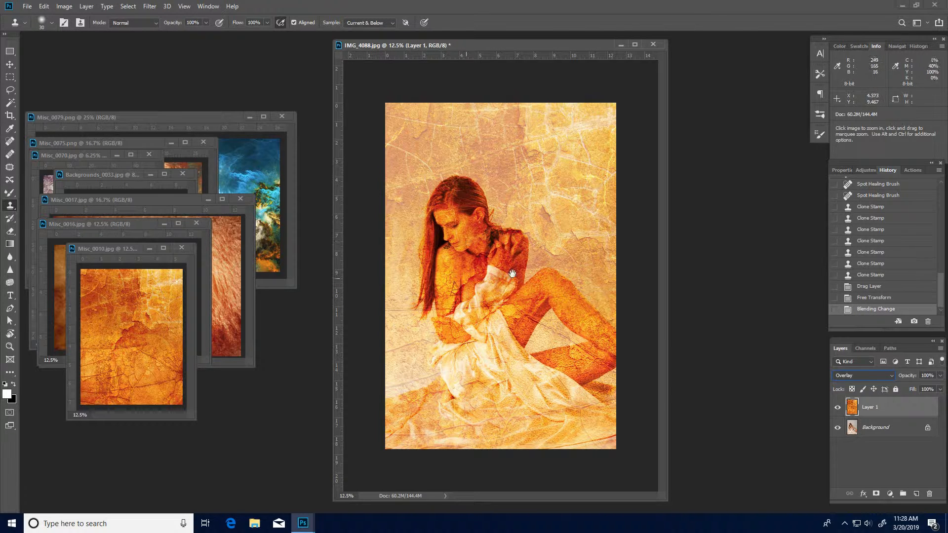
left_click(478, 258, "ctrl")
left_click(479, 258, "ctrl")
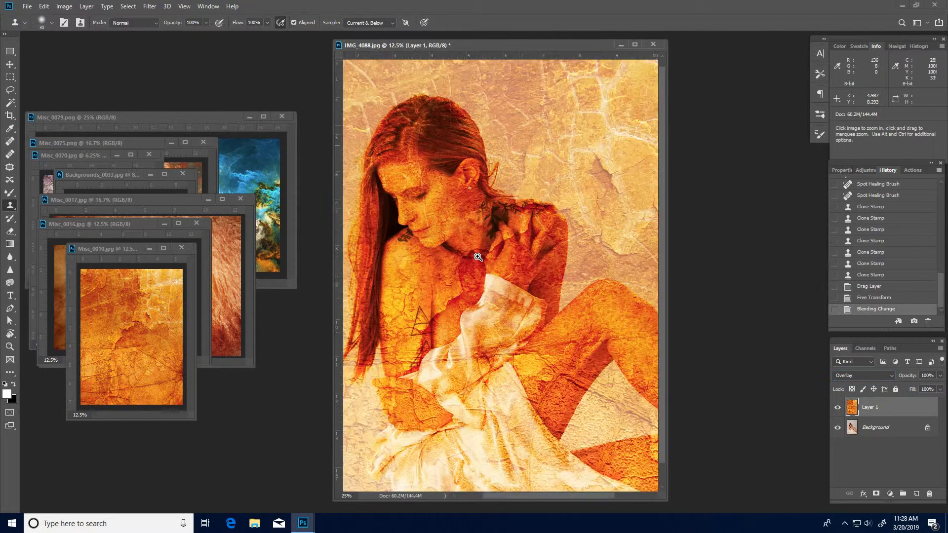
left_click(478, 257, "ctrl")
left_click_drag(478, 257, 511, 279)
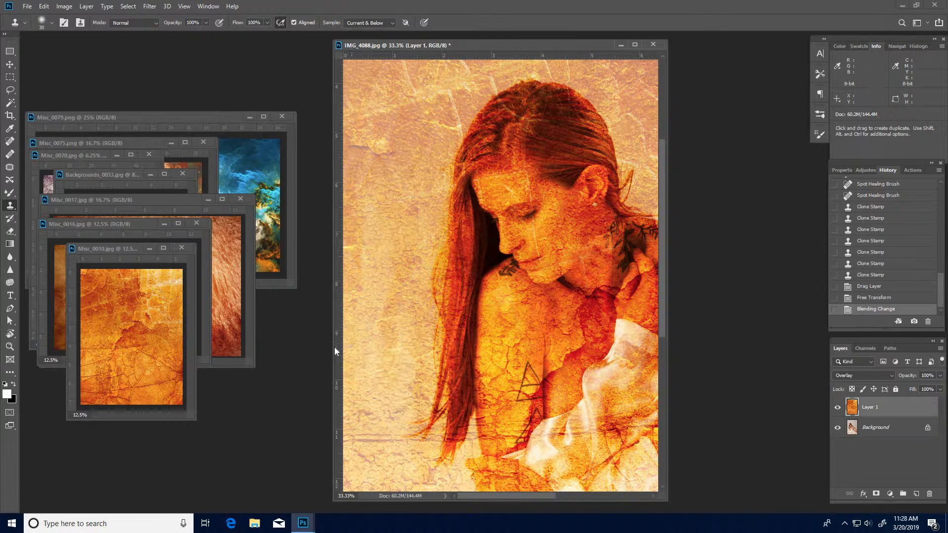
left_click_drag(227, 347, 169, 347)
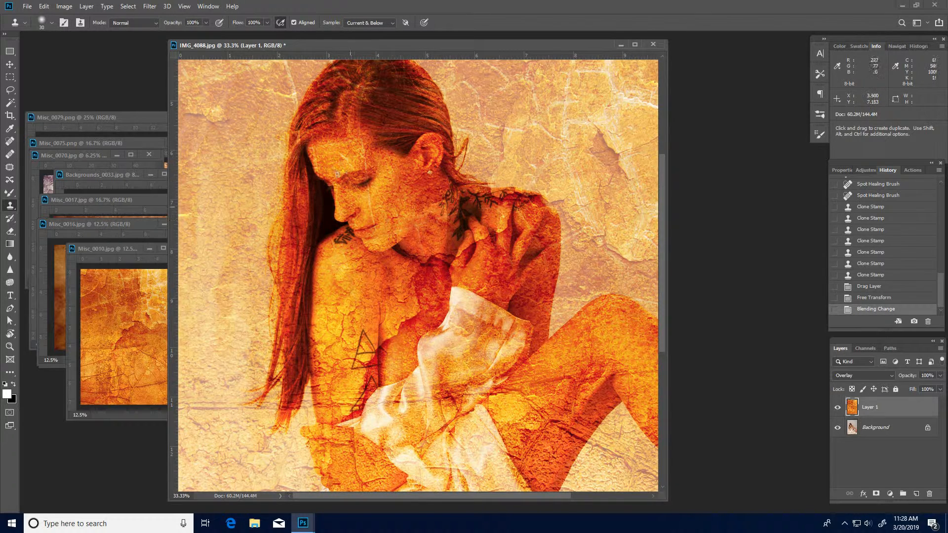
left_click_drag(497, 377, 703, 352)
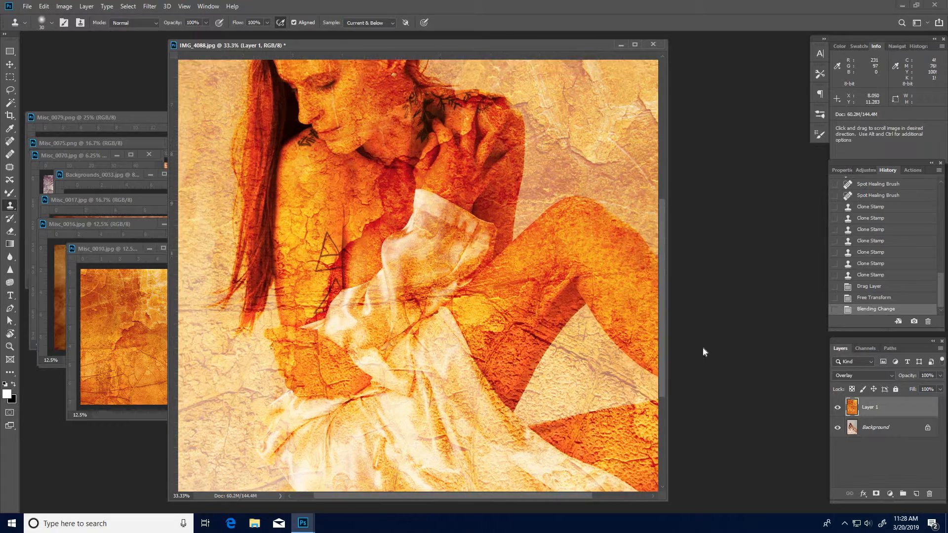
left_click(838, 408)
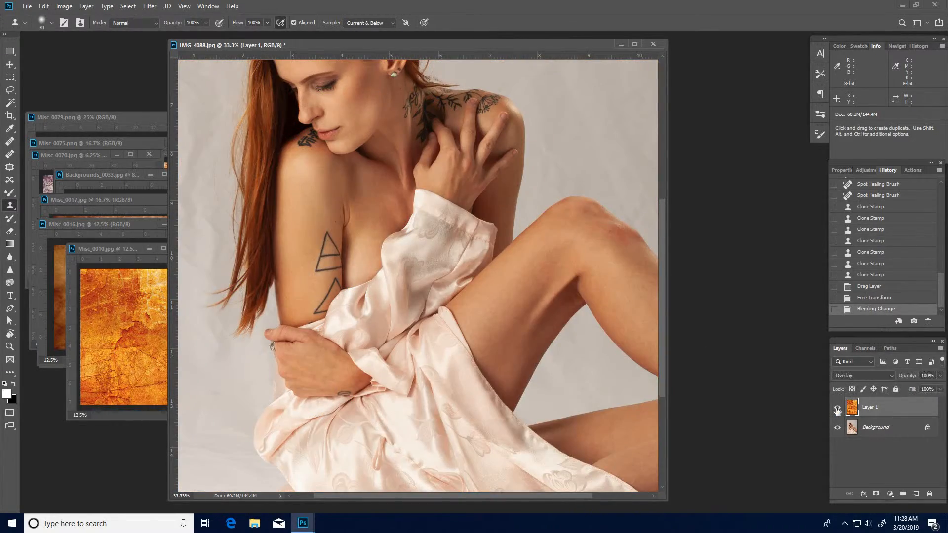
left_click(838, 408)
left_click_drag(426, 255, 465, 394)
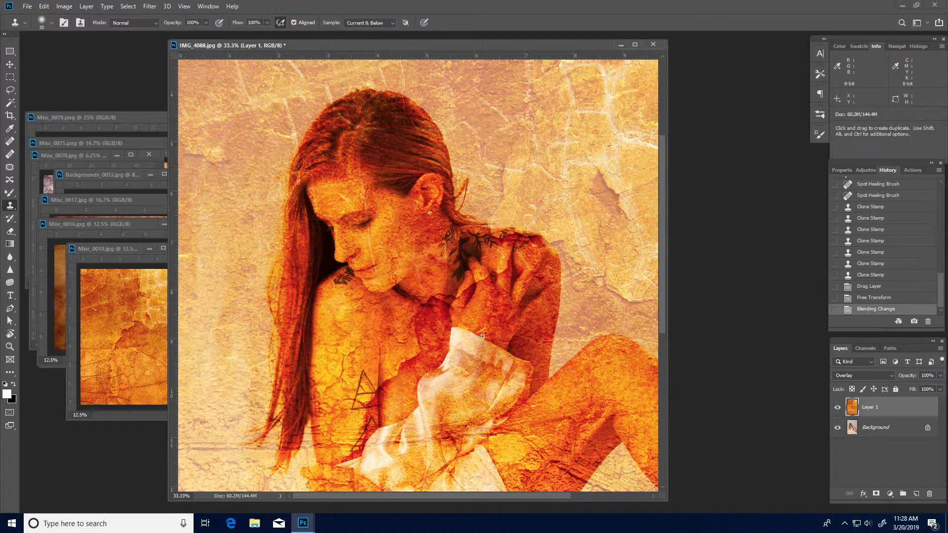
Step: Close the Misc_0010.jpg texture document and widen the portrait's document window
left_click(135, 317)
left_click(181, 248)
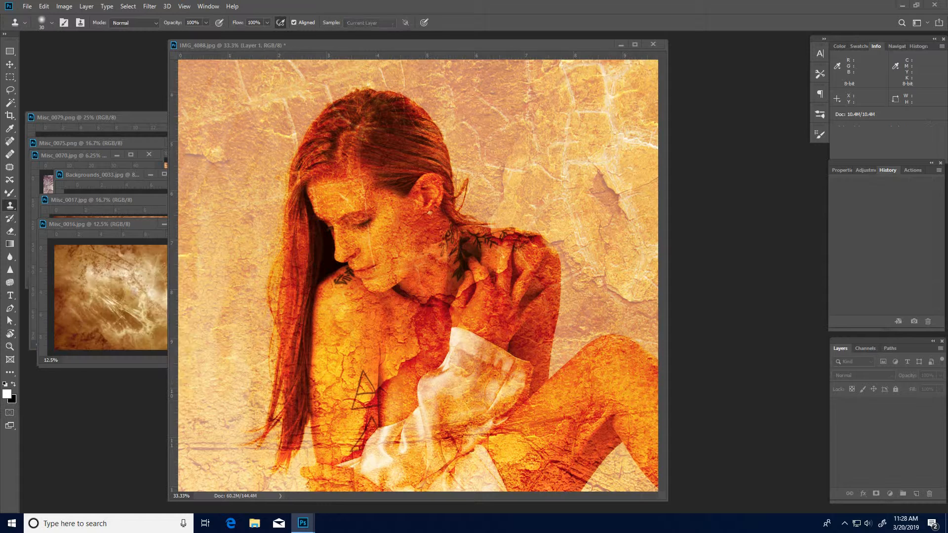
left_click(105, 278)
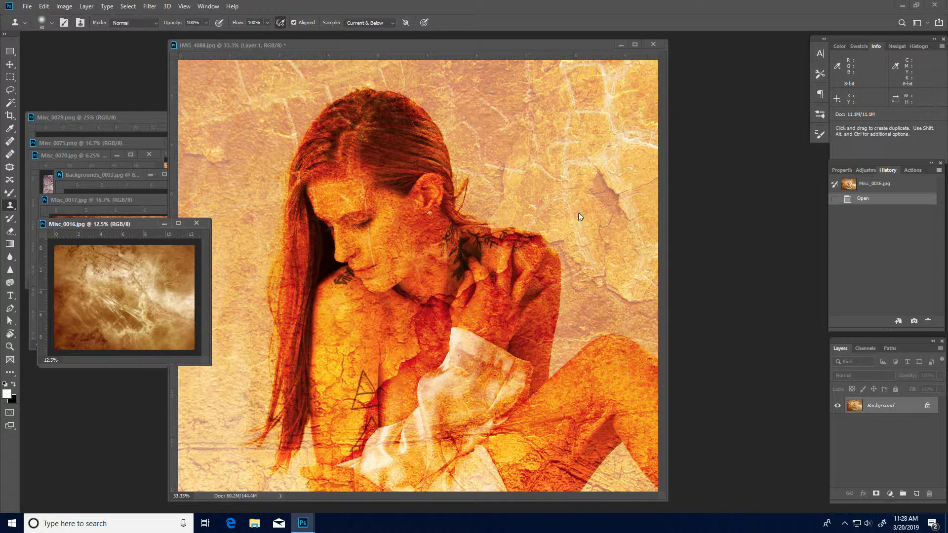
left_click_drag(667, 301, 752, 300)
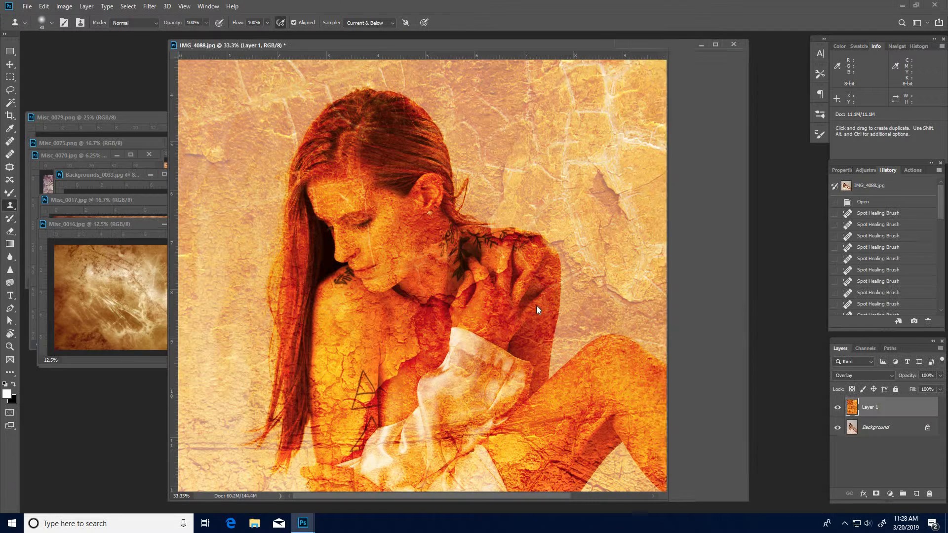
Step: Add a layer mask to the orange texture layer and switch from the Mixer Brush to the regular Brush tool
left_click(876, 494)
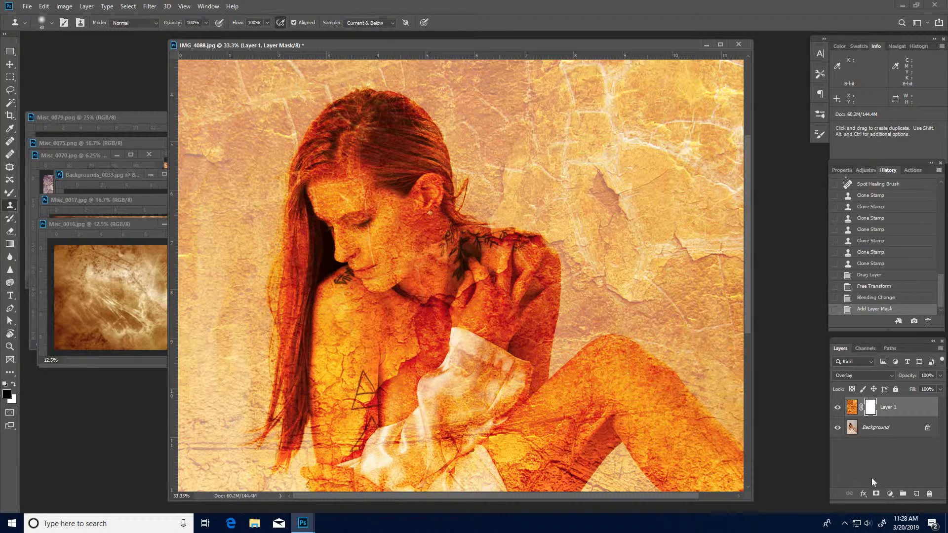
key("b")
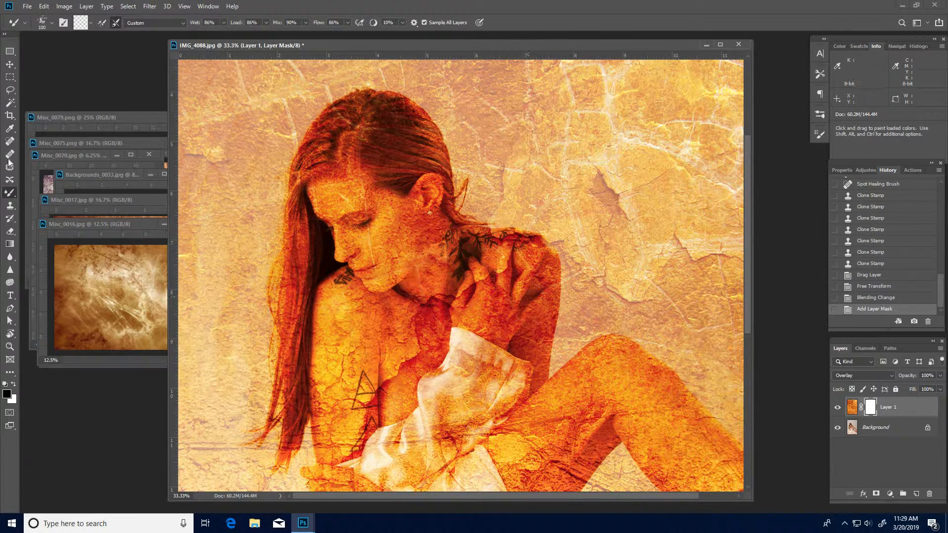
right_click(9, 194)
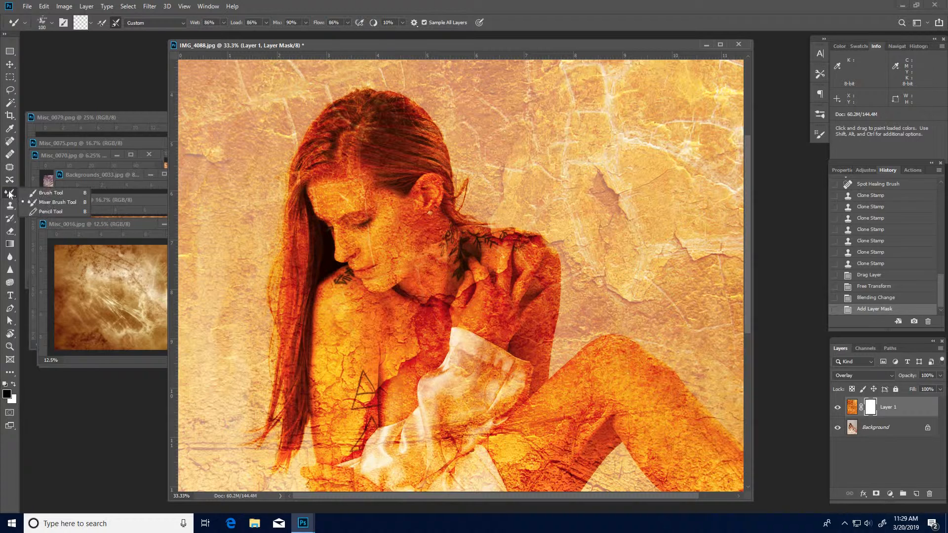
left_click(53, 193)
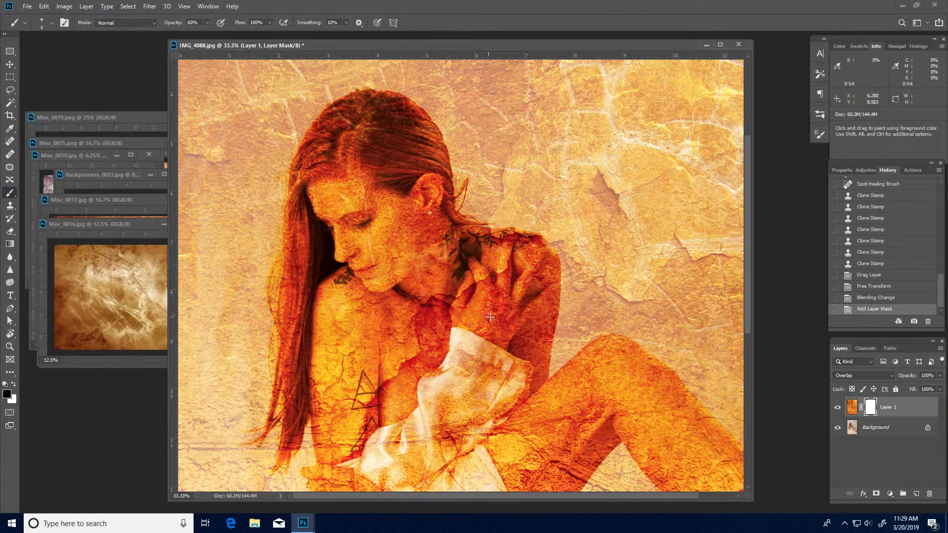
Step: Enlarge the brush to 90 and paint black on the mask over the raised hand and fingers to remove the orange texture there
key("bracketright")
key("bracketright")
key("bracketright")
key("bracketright")
key("bracketright")
key("bracketright")
key("bracketright")
key("bracketright")
key("bracketright")
key("bracketright")
key("bracketright")
key("bracketright")
mouse_move(510, 243)
left_mouse_down()
mouse_move(505, 300)
mouse_move(505, 272)
mouse_move(504, 303)
left_mouse_up()
mouse_move(506, 267)
left_mouse_down()
mouse_move(490, 315)
mouse_move(475, 263)
mouse_move(487, 304)
mouse_move(482, 275)
left_mouse_up()
mouse_move(480, 273)
left_mouse_down()
mouse_move(461, 313)
mouse_move(472, 279)
mouse_move(460, 321)
mouse_move(498, 337)
mouse_move(453, 304)
mouse_move(472, 297)
mouse_move(481, 305)
mouse_move(471, 320)
mouse_move(471, 308)
mouse_move(458, 317)
mouse_move(456, 307)
mouse_move(498, 338)
mouse_move(552, 289)
mouse_move(514, 334)
mouse_move(506, 314)
mouse_move(539, 259)
mouse_move(503, 325)
mouse_move(482, 336)
mouse_move(496, 319)
mouse_move(493, 327)
mouse_move(507, 249)
mouse_move(503, 294)
mouse_move(487, 300)
mouse_move(476, 269)
mouse_move(492, 329)
mouse_move(478, 312)
mouse_move(512, 346)
mouse_move(457, 330)
mouse_move(479, 332)
mouse_move(458, 322)
left_mouse_up()
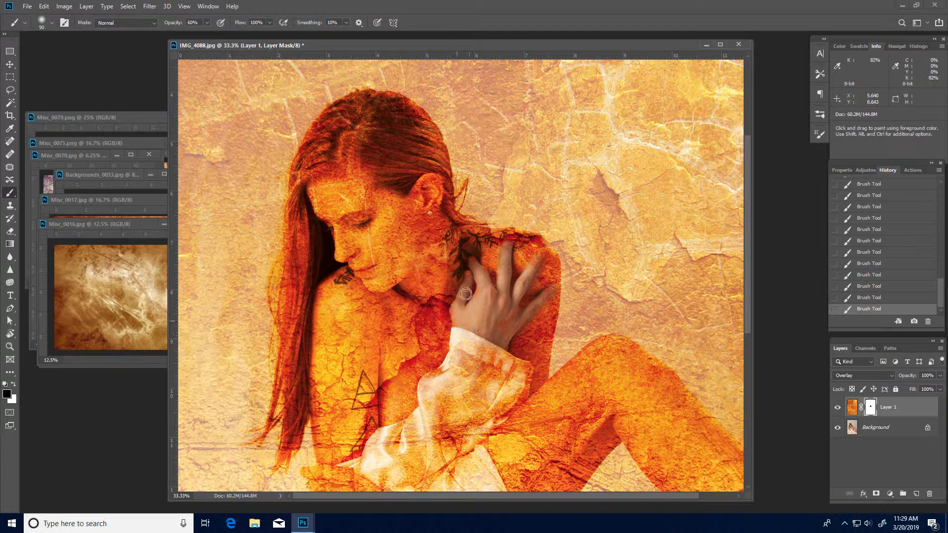
mouse_move(483, 275)
left_mouse_down()
mouse_move(489, 300)
mouse_move(480, 291)
mouse_move(509, 316)
left_mouse_up()
key("x")
Step: Copy the brown Misc_0016.jpg texture into the portrait as a new top layer and set its blending mode to Overlay
left_click(121, 285)
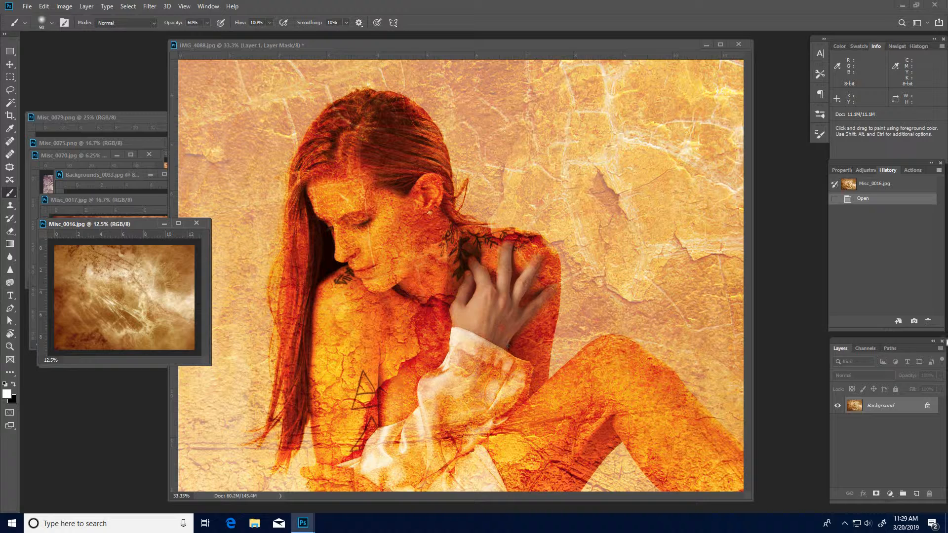
left_click_drag(904, 406, 532, 336)
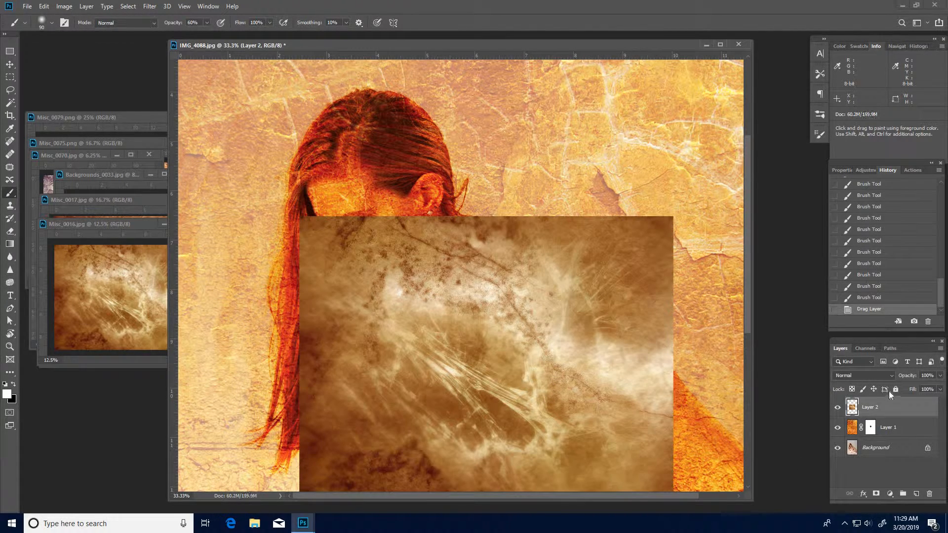
left_click(892, 375)
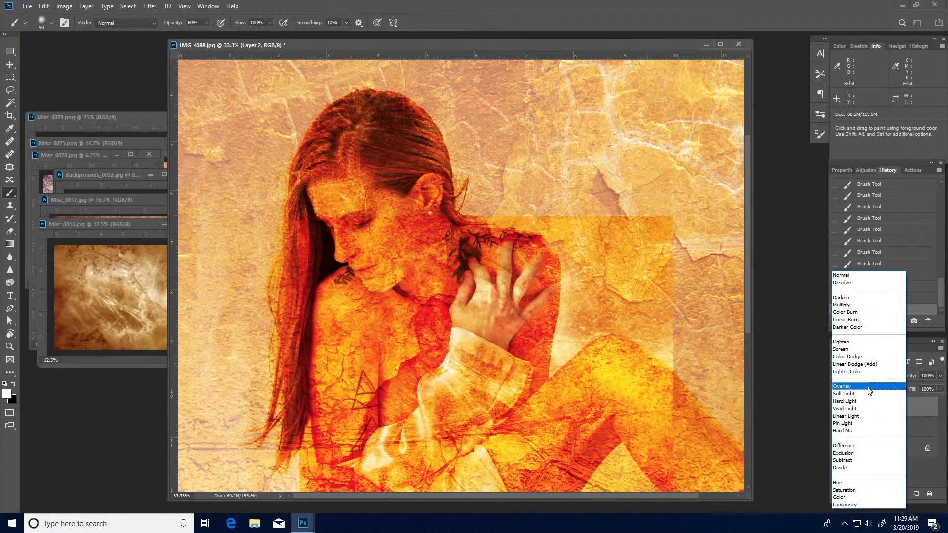
left_click(871, 392)
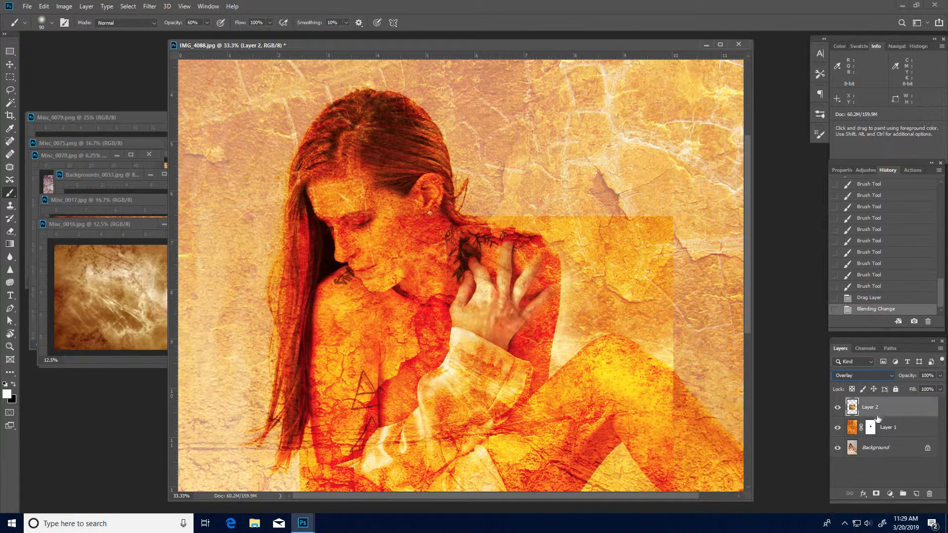
Step: Scale the brown texture layer to about 48%, rotate it to about -92° and position it over the raised hand
key("ctrl+t")
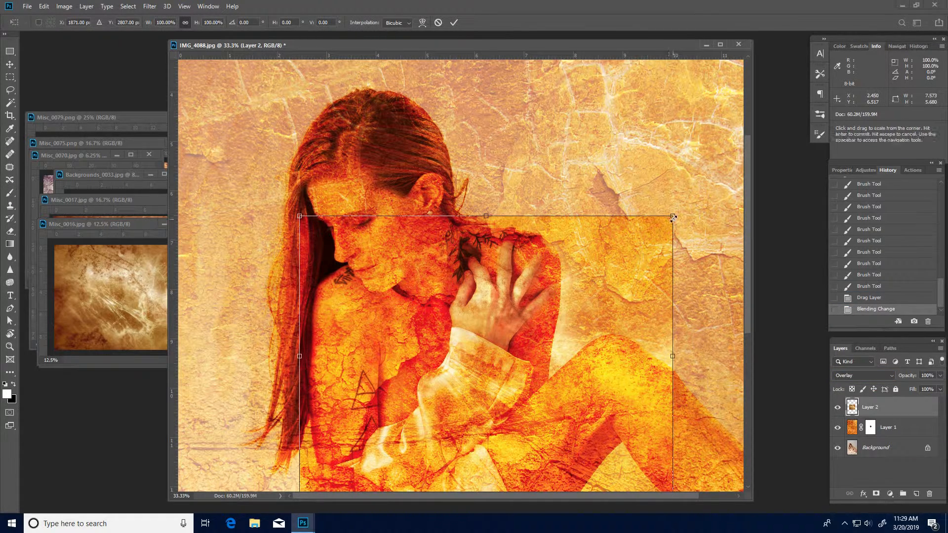
left_click_drag(627, 244, 538, 244)
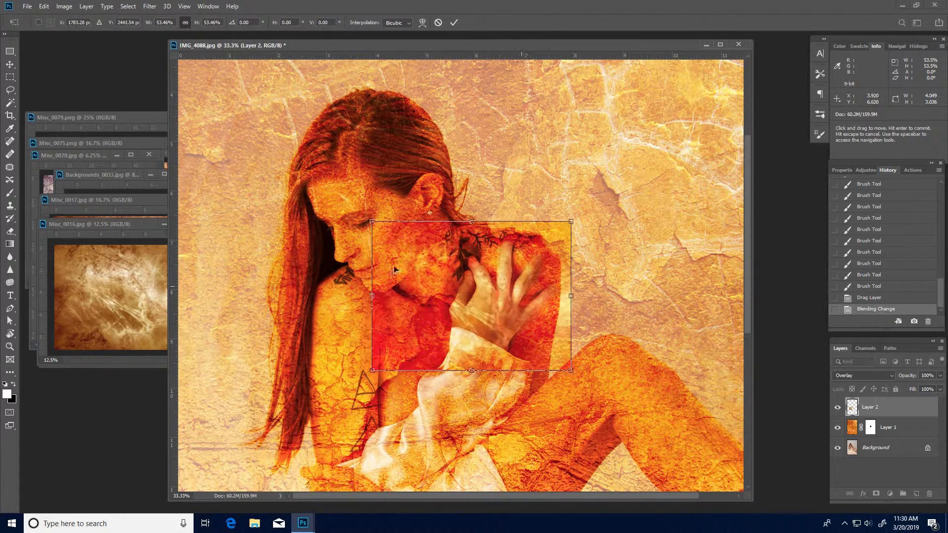
left_click_drag(388, 223, 409, 237)
left_click_drag(595, 348, 558, 226)
left_click_drag(520, 343, 531, 339)
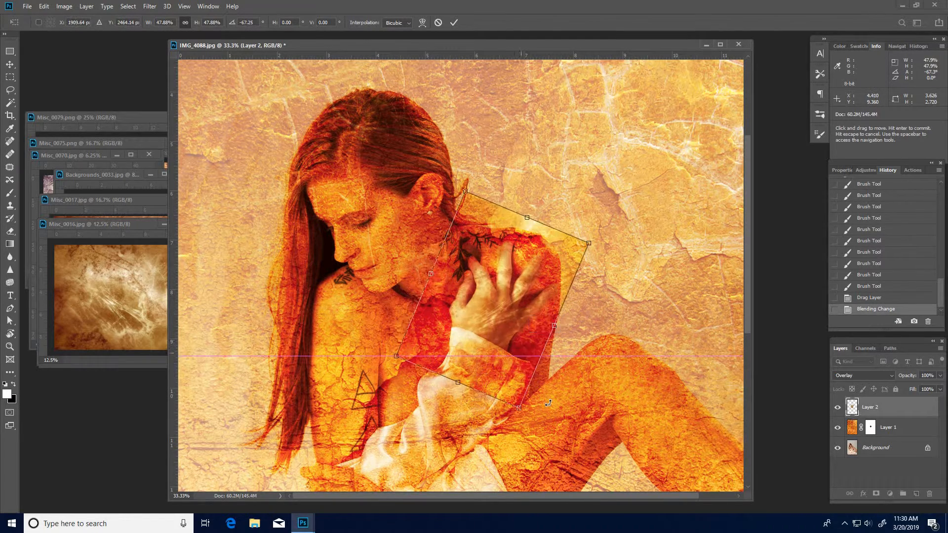
left_click_drag(573, 395, 594, 372)
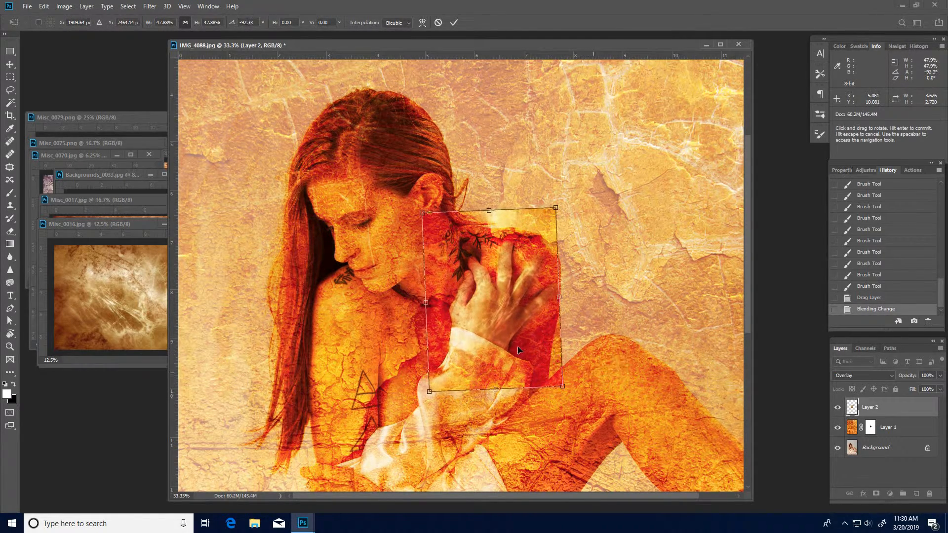
left_click_drag(519, 349, 525, 354)
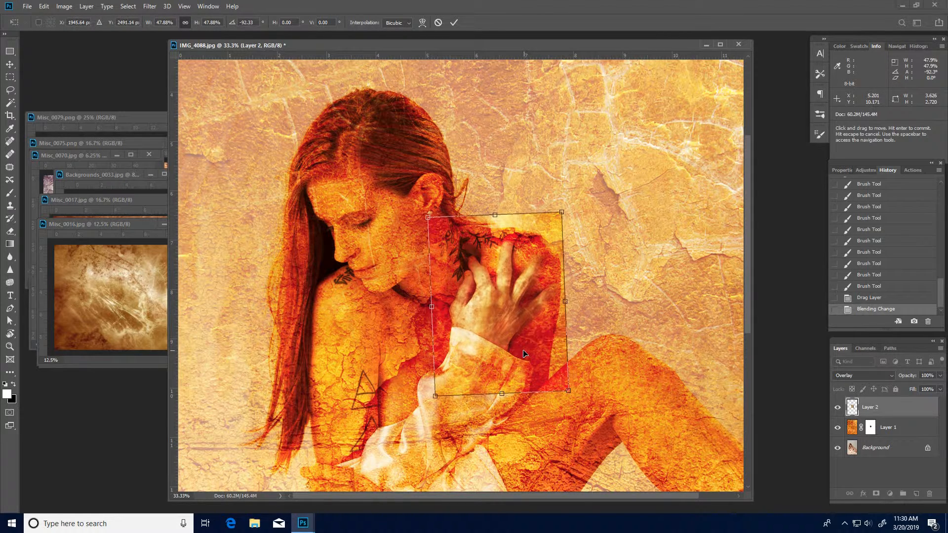
key("Return")
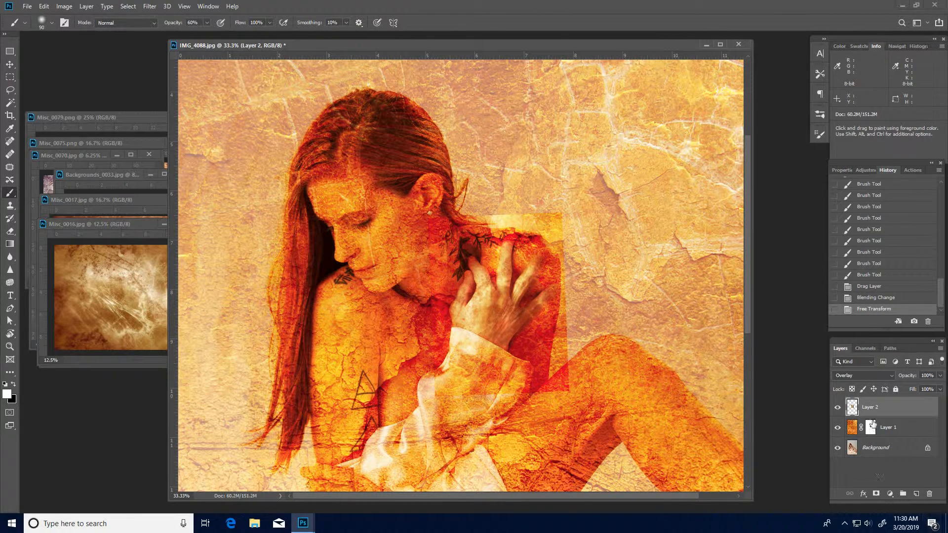
Step: Add a layer mask to the brown texture layer and paint black with a 175 brush over its hard edges beside the arm and shoulder
left_click(876, 494)
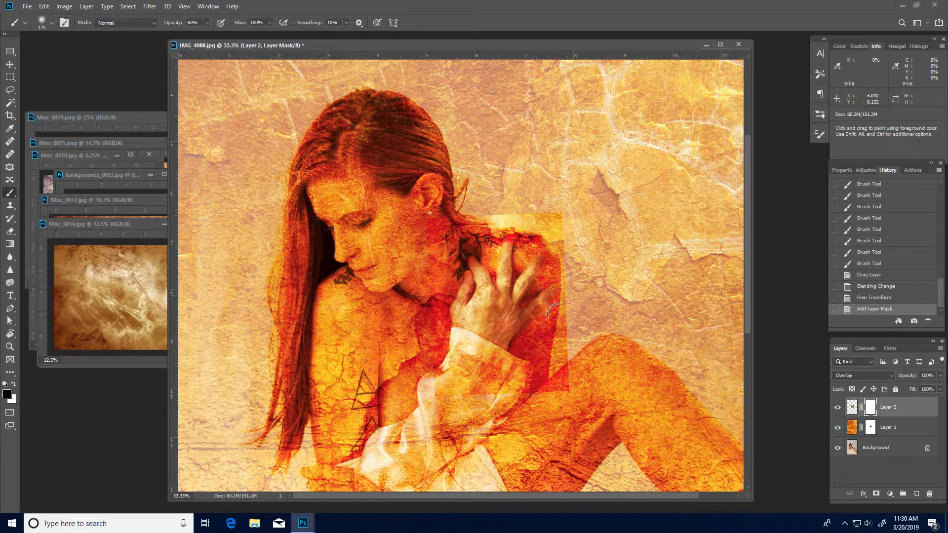
key("bracketright")
key("bracketright")
key("bracketright")
key("bracketright")
left_click_drag(553, 386, 558, 356)
left_click_drag(551, 388, 560, 348)
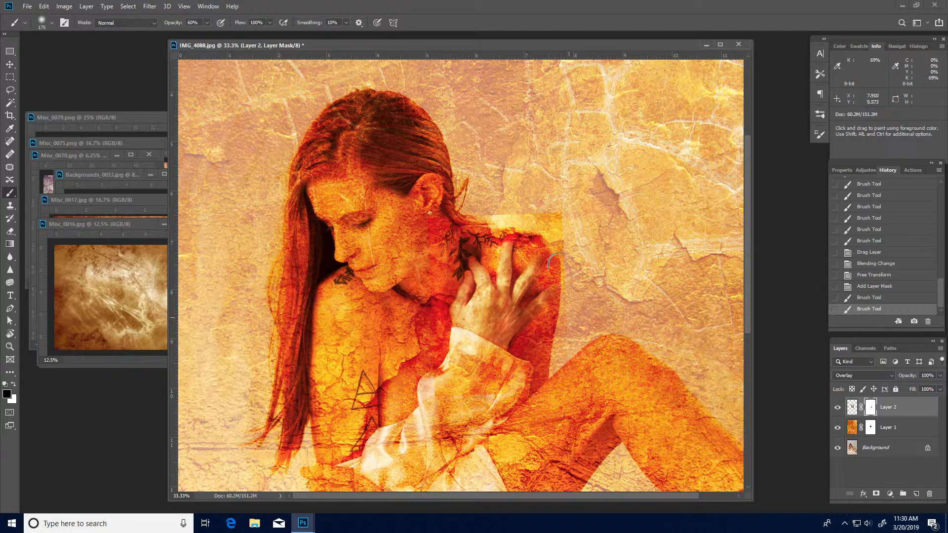
mouse_move(566, 249)
left_mouse_down()
mouse_move(531, 214)
mouse_move(492, 210)
left_mouse_up()
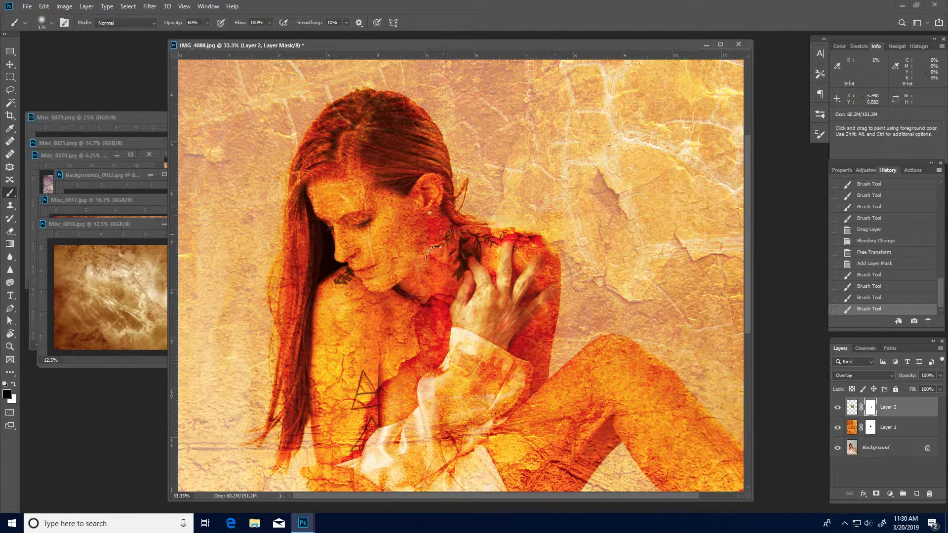
Step: Paint black on the brown texture layer's mask over the neck, jaw and shirt sleeve to blend the remaining edges
left_click_drag(440, 259, 456, 237)
mouse_move(452, 242)
left_mouse_down()
mouse_move(444, 292)
mouse_move(453, 221)
mouse_move(431, 307)
left_mouse_up()
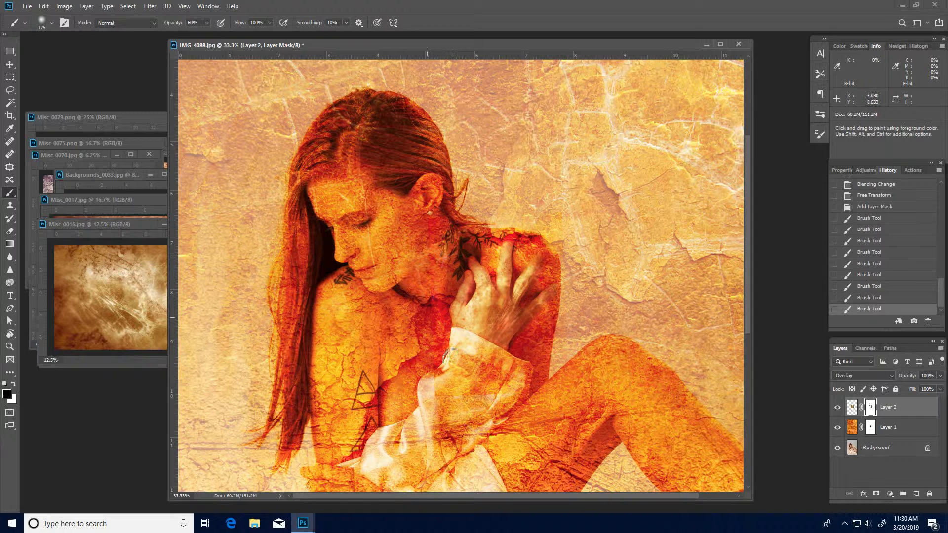
left_click_drag(457, 364, 542, 388)
mouse_move(538, 388)
left_mouse_down()
mouse_move(498, 380)
mouse_move(451, 346)
left_mouse_up()
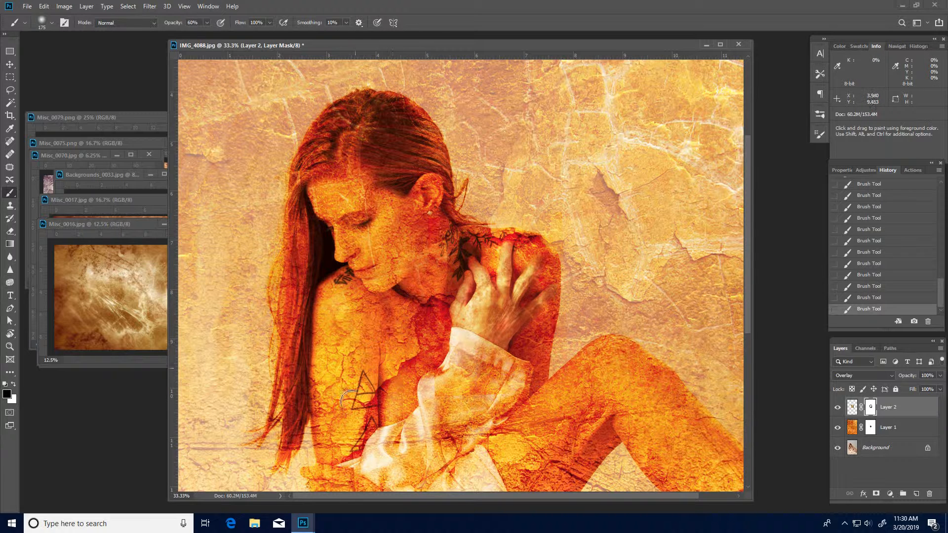
Step: Close Misc_0016.jpg and move the Misc_0017.jpg and Backgrounds_0033.jpg windows aside to uncover Misc_0070.jpg
left_click(111, 295)
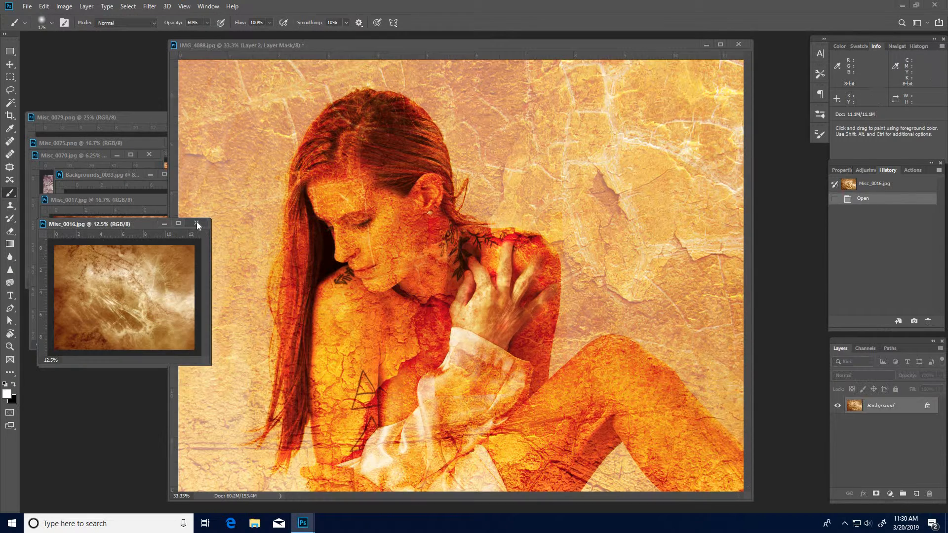
left_click(197, 221)
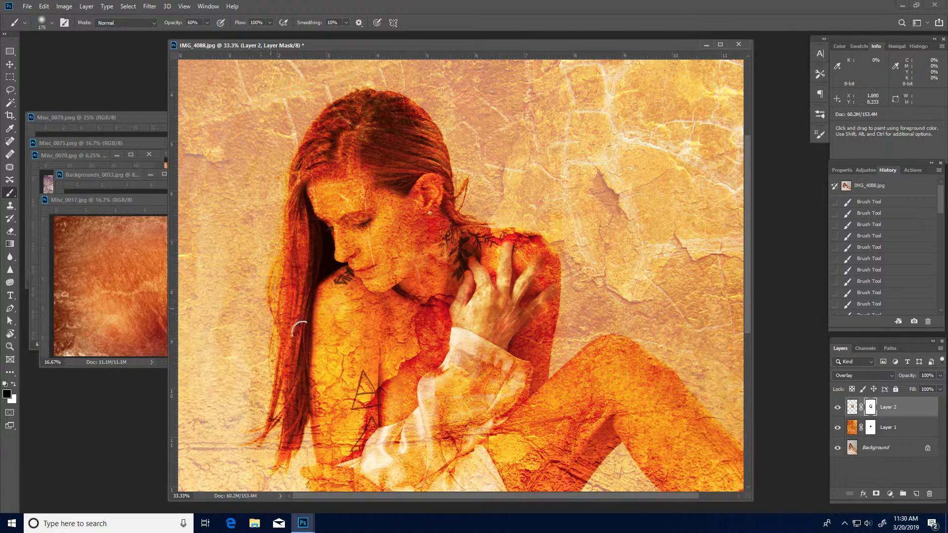
left_click(106, 288)
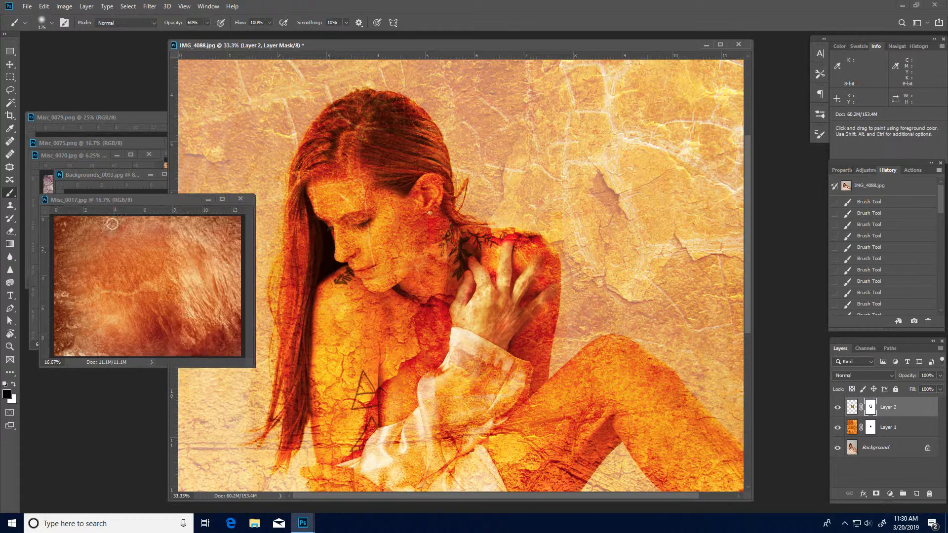
left_click_drag(158, 197, 155, 217)
left_click_drag(141, 282, 141, 284)
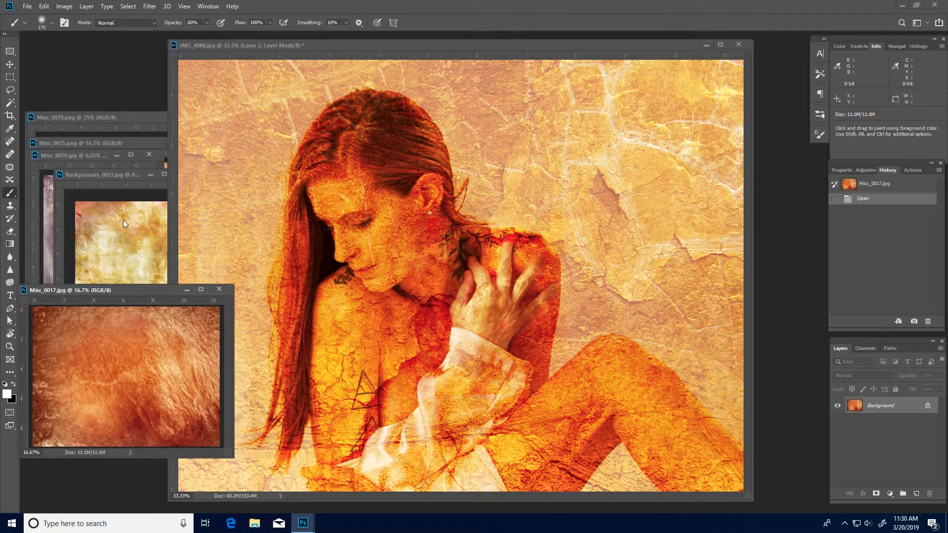
left_click(143, 181)
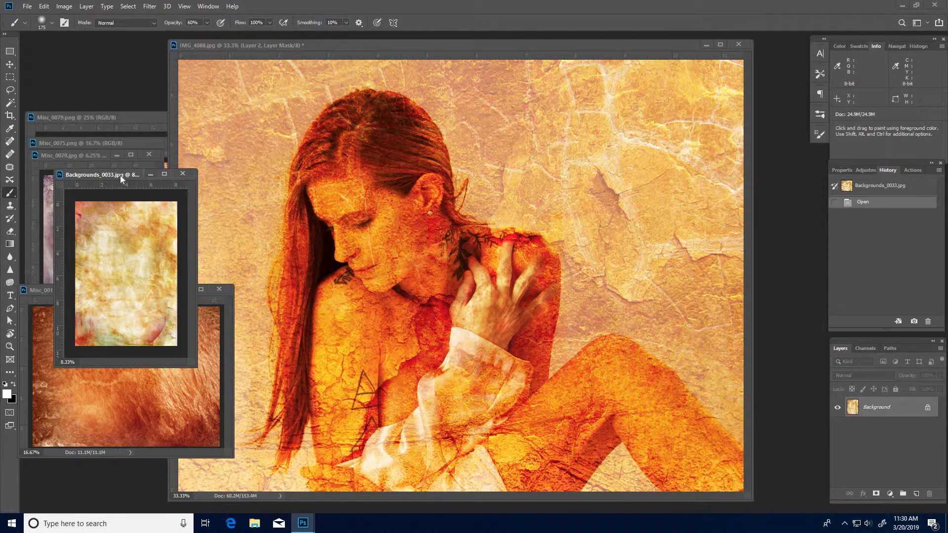
left_click_drag(120, 174, 113, 300)
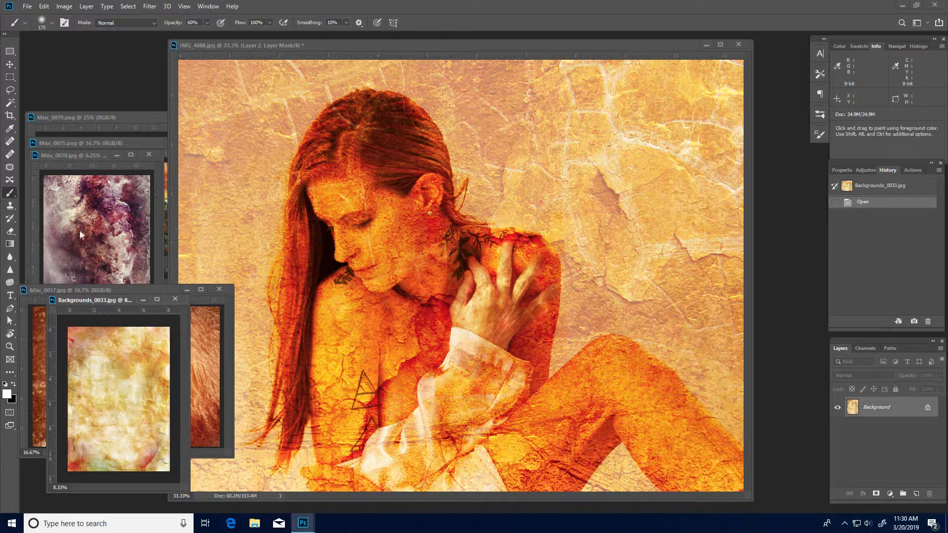
Step: Copy the purple Misc_0070.jpg texture into the portrait as a new top layer
left_click(91, 156)
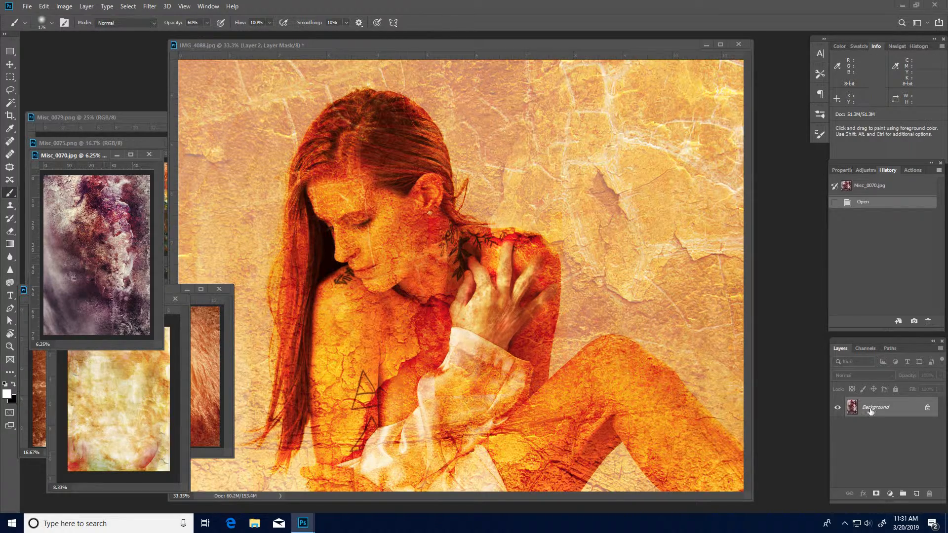
left_click_drag(484, 290, 462, 286)
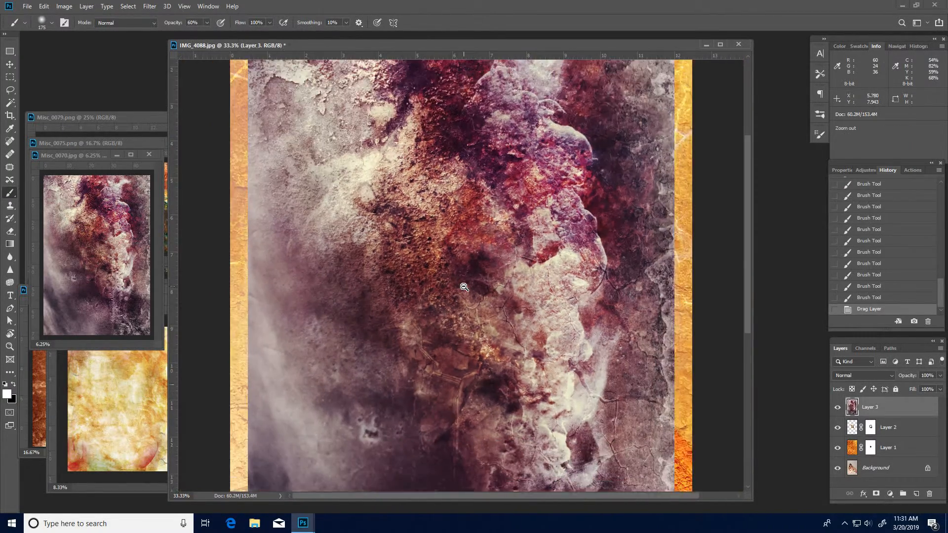
left_click(464, 287, "alt")
left_click(464, 286, "alt")
left_click(462, 285, "alt")
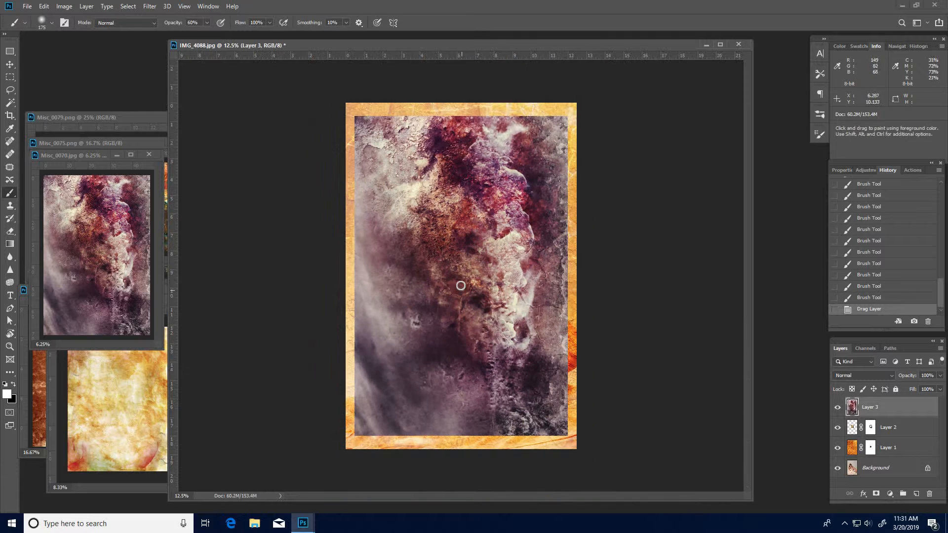
Step: Scale the purple texture layer to 111% so it covers the whole canvas and set its blending mode to Hard Light
key("ctrl+t")
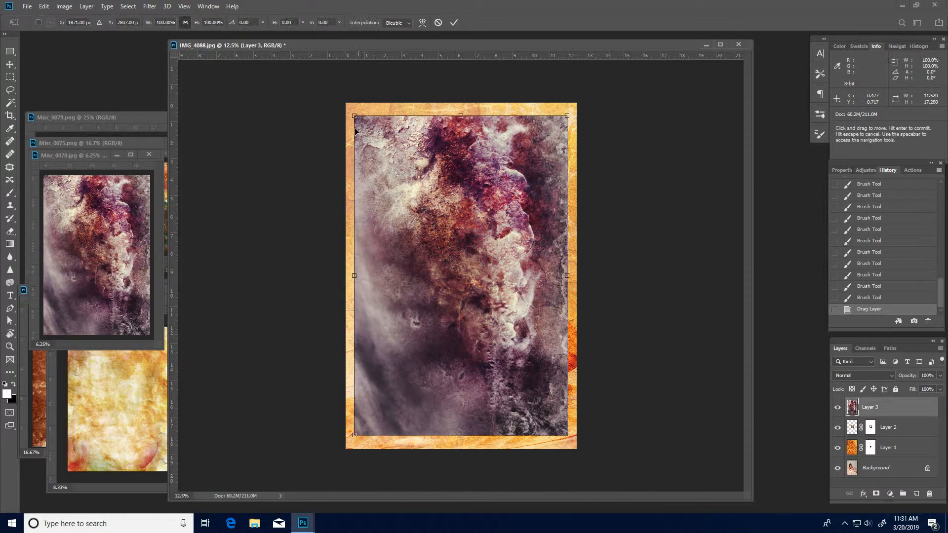
left_click_drag(354, 116, 345, 102)
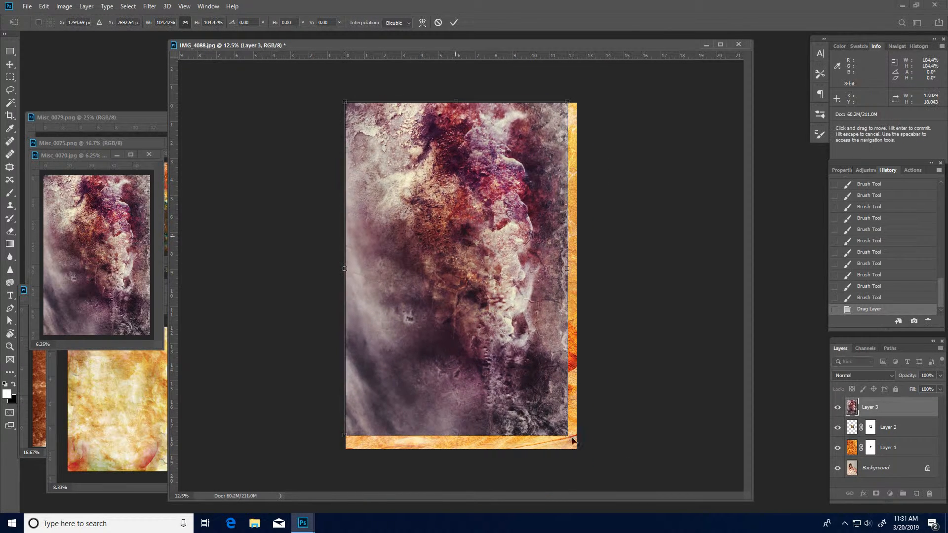
left_click_drag(566, 433, 577, 449)
key("Return")
key("b")
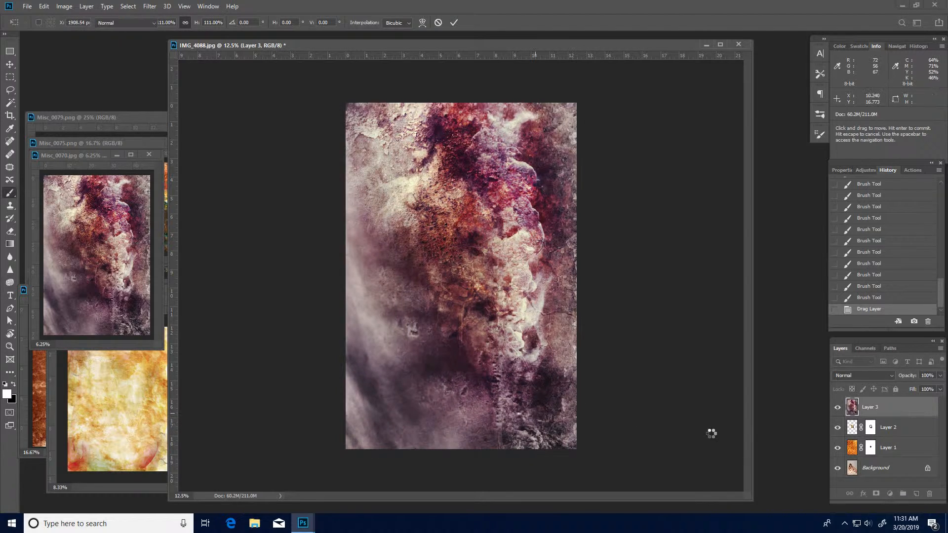
left_click(894, 375)
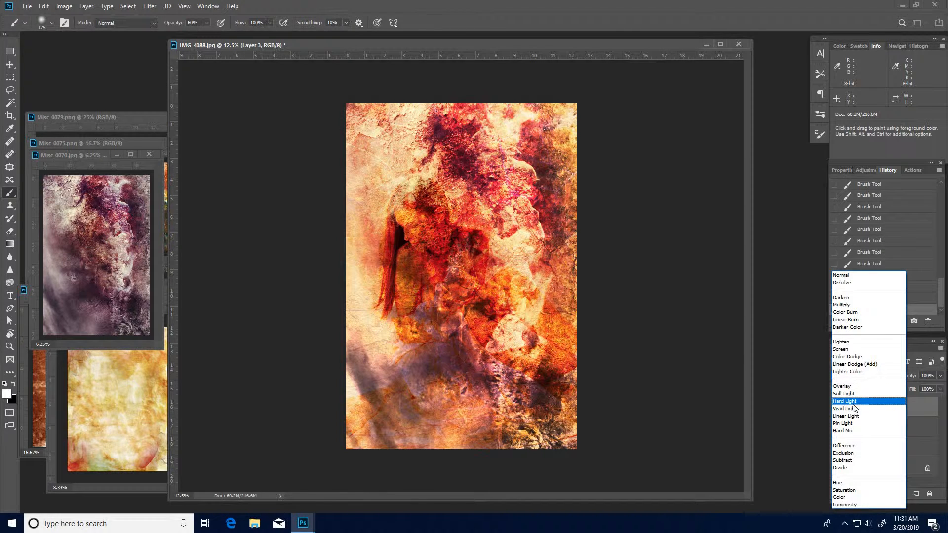
left_click(853, 402)
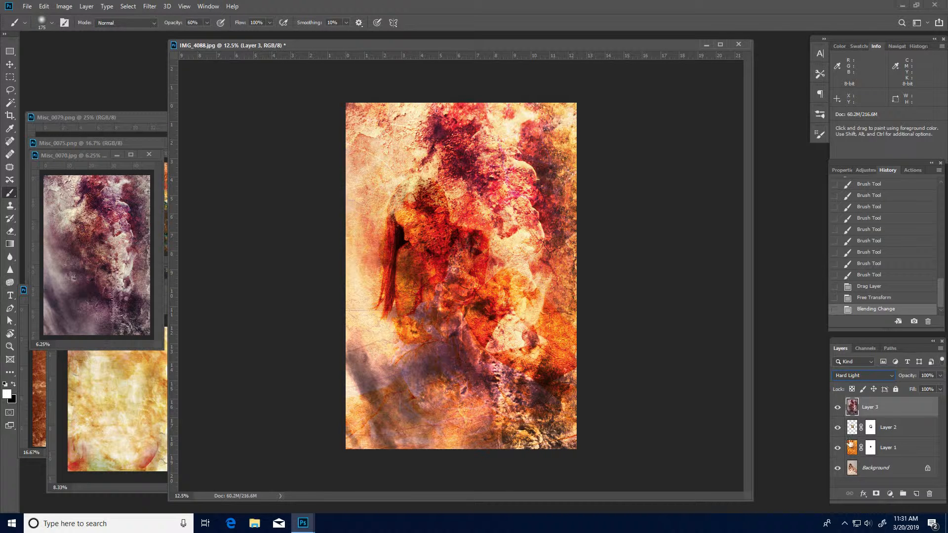
Step: Hide the purple texture layer and paint black with an 800 brush on the orange texture layer's mask over the upper background
left_click(838, 407)
left_click(871, 449)
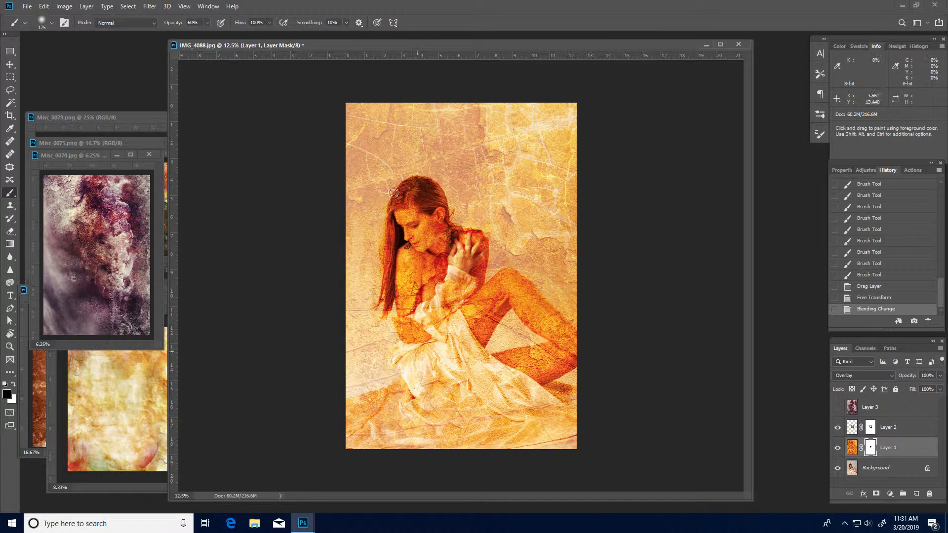
key("bracketright")
key("bracketright")
key("bracketright")
key("bracketright")
key("bracketright")
key("bracketright")
key("bracketright")
mouse_move(425, 100)
left_mouse_down()
mouse_move(367, 122)
mouse_move(344, 105)
mouse_move(356, 91)
mouse_move(353, 139)
mouse_move(440, 155)
mouse_move(457, 182)
mouse_move(438, 141)
mouse_move(469, 127)
mouse_move(600, 111)
mouse_move(449, 101)
mouse_move(487, 94)
mouse_move(470, 153)
left_mouse_up()
mouse_move(490, 206)
left_mouse_down()
mouse_move(551, 254)
mouse_move(495, 185)
mouse_move(532, 155)
mouse_move(510, 169)
mouse_move(557, 188)
left_mouse_up()
left_click_drag(585, 289, 500, 235)
mouse_move(333, 226)
left_mouse_down()
mouse_move(355, 165)
mouse_move(330, 238)
mouse_move(340, 292)
mouse_move(351, 228)
left_mouse_up()
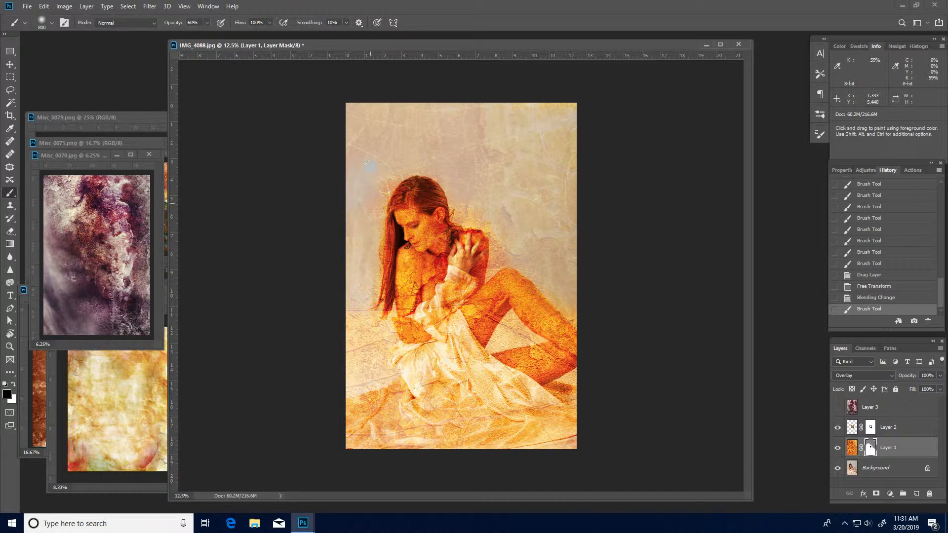
Step: Paint black on the orange layer's mask down the background behind the hair, across the ground and beside the knee
mouse_move(367, 164)
left_mouse_down()
mouse_move(328, 269)
mouse_move(352, 343)
mouse_move(350, 319)
mouse_move(366, 335)
mouse_move(379, 398)
left_mouse_up()
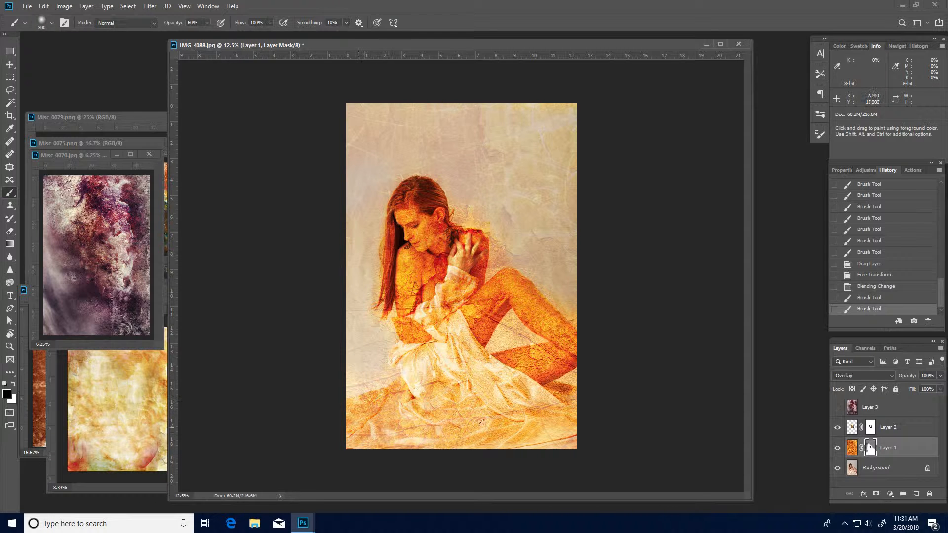
mouse_move(576, 402)
left_mouse_down()
mouse_move(576, 449)
mouse_move(539, 437)
mouse_move(378, 430)
mouse_move(329, 384)
left_mouse_up()
mouse_move(478, 167)
left_mouse_down()
mouse_move(495, 240)
mouse_move(541, 255)
mouse_move(642, 338)
left_mouse_up()
Step: Reduce the brush to 175 and paint black on the orange layer's mask inside the triangular gap between the legs
left_click(504, 345, "ctrl")
left_click(504, 346, "ctrl")
left_click(504, 346, "ctrl")
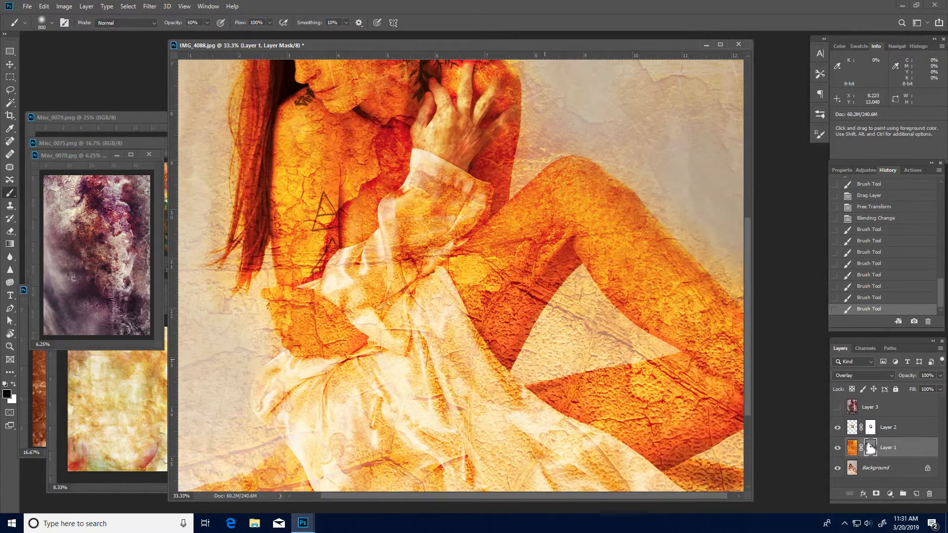
key("bracketleft")
key("bracketleft")
key("bracketleft")
key("bracketleft")
mouse_move(580, 286)
left_mouse_down()
mouse_move(531, 365)
mouse_move(638, 347)
mouse_move(594, 316)
mouse_move(611, 330)
mouse_move(567, 344)
mouse_move(568, 285)
left_mouse_up()
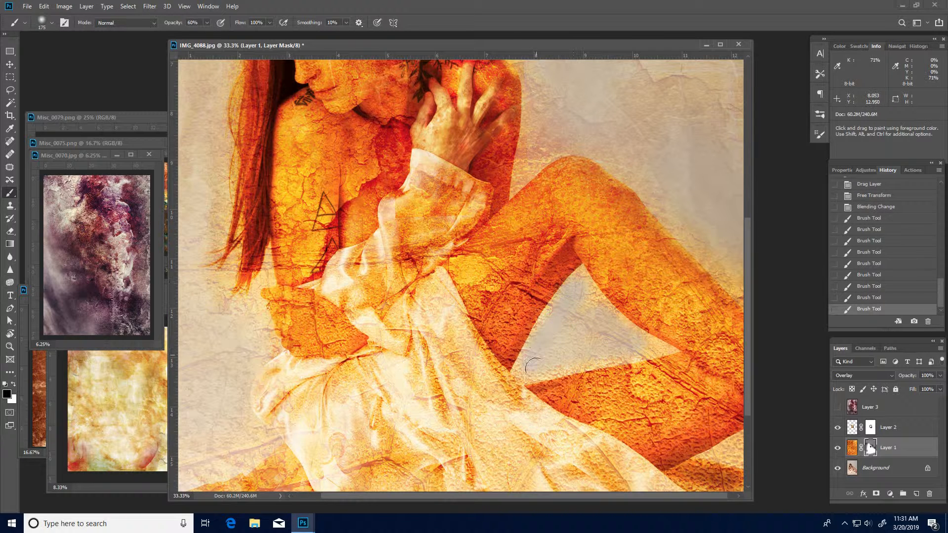
left_click_drag(540, 372, 636, 347)
Step: Paint black on the orange layer's mask along the background edges of the arm, raised leg, hair and head
left_click_drag(521, 170, 543, 134)
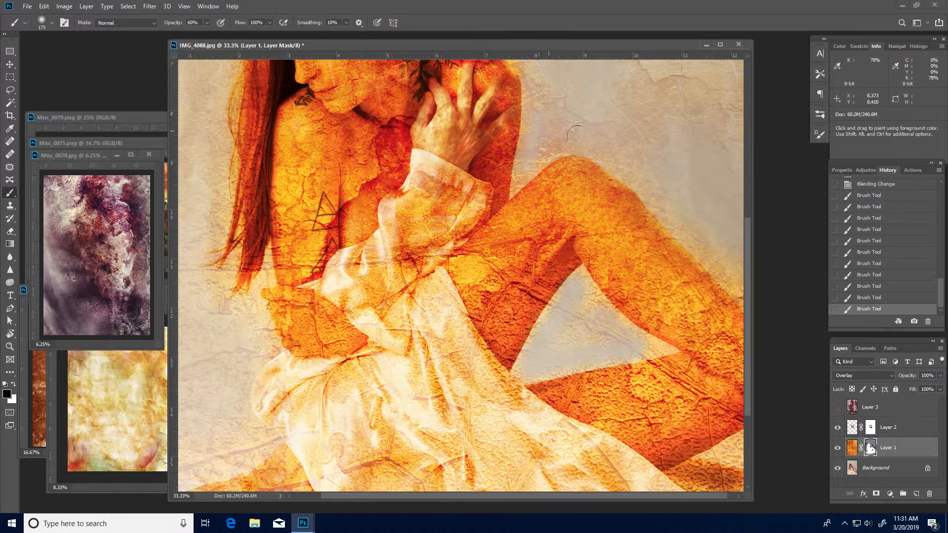
left_click_drag(732, 268, 740, 278)
left_click_drag(640, 253, 627, 215)
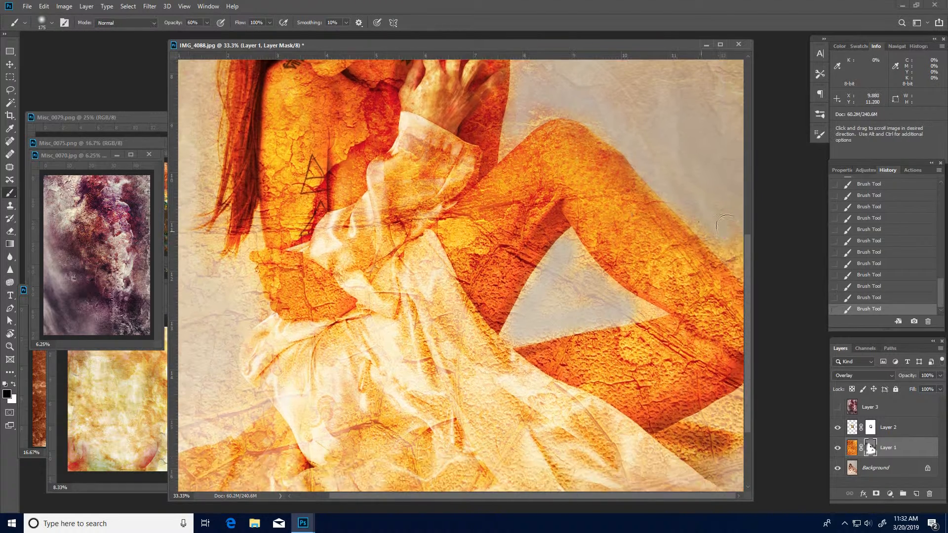
left_click_drag(710, 228, 752, 273)
left_click_drag(199, 179, 269, 366)
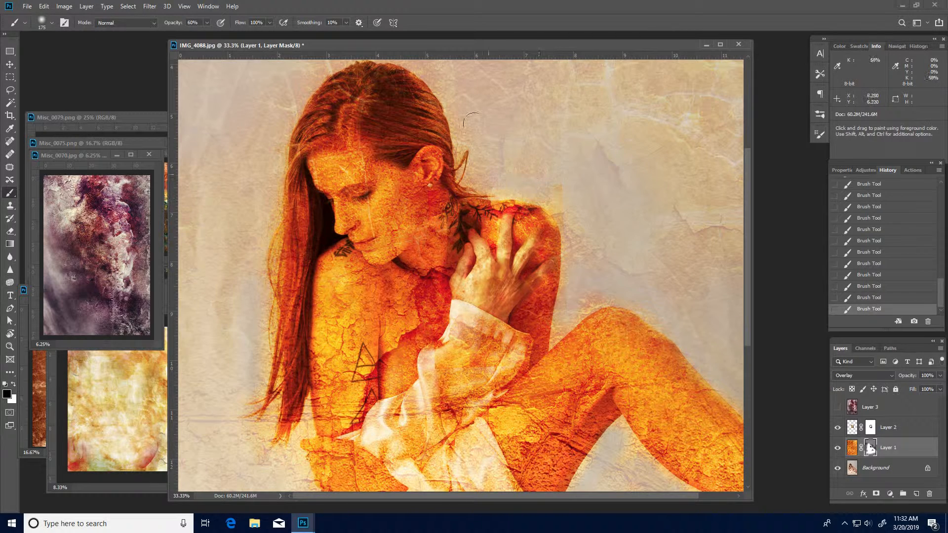
left_click_drag(458, 85, 460, 181)
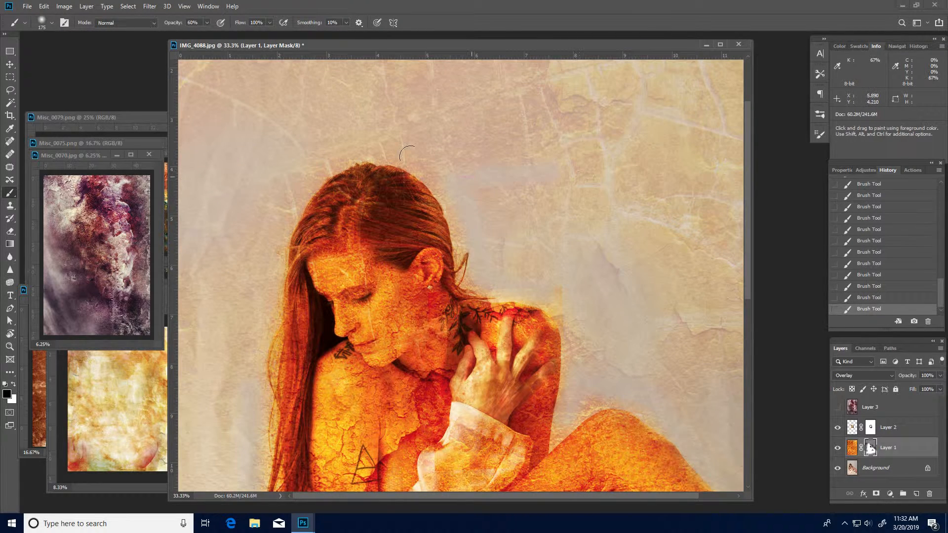
Step: Select and show the purple texture layer again, compare blending modes and set it to Hard Light
left_click(510, 255, "ctrl+alt")
left_click(511, 254, "ctrl+alt")
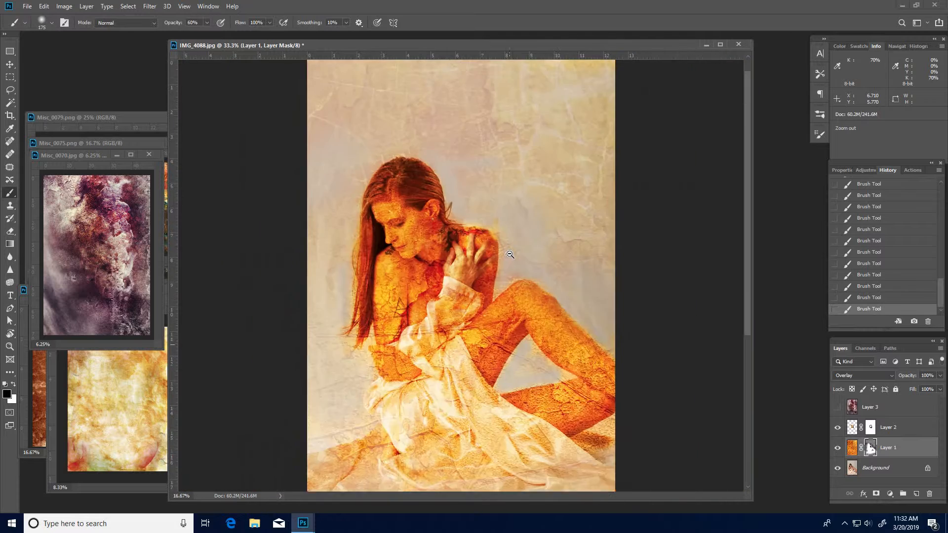
left_click(510, 254, "ctrl+alt")
left_click(849, 413)
key("x")
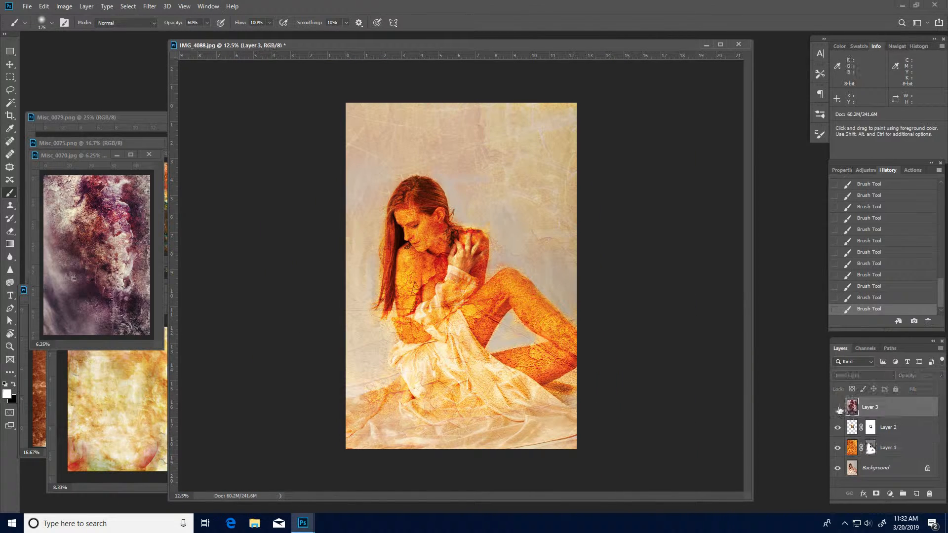
left_click(839, 408)
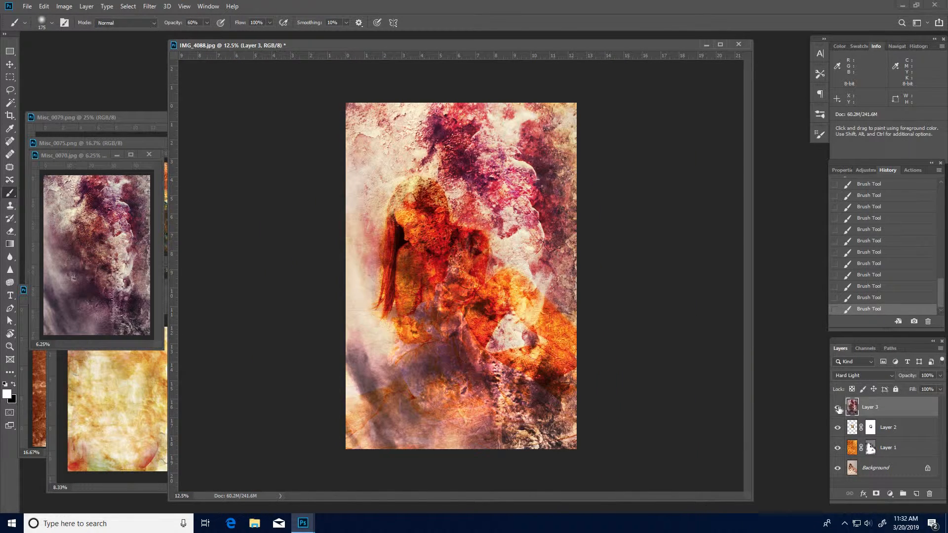
left_click(891, 375)
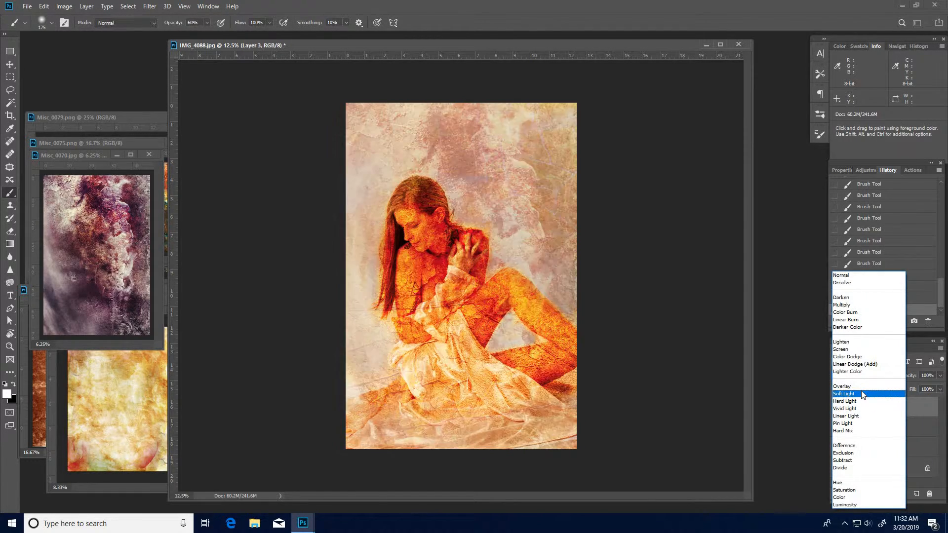
left_click(861, 401)
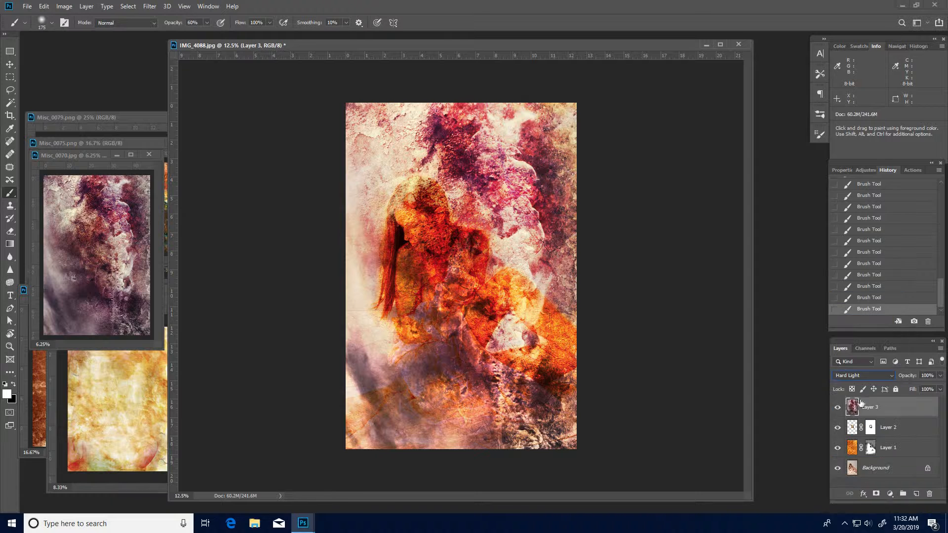
Step: Copy the orange texture layer's mask onto the purple texture layer
left_click(871, 449)
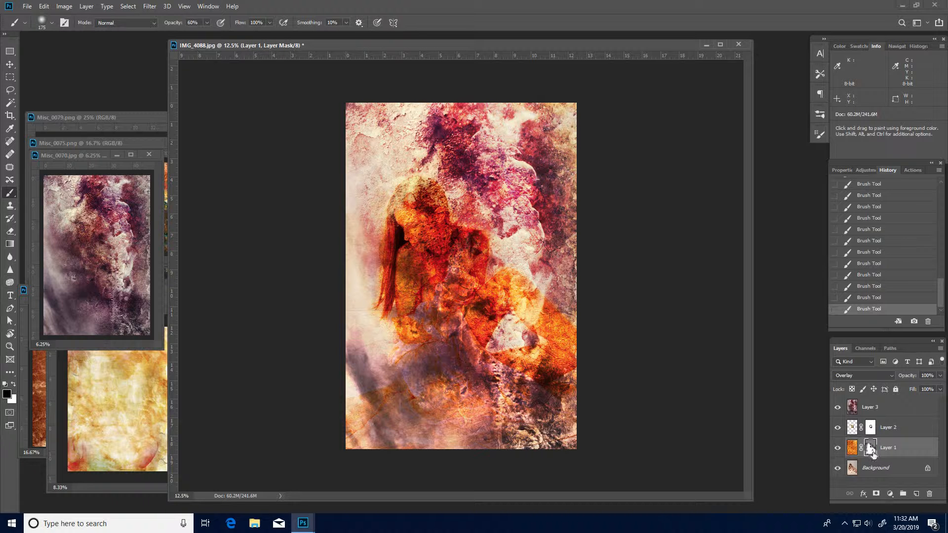
left_click_drag(872, 452, 871, 407)
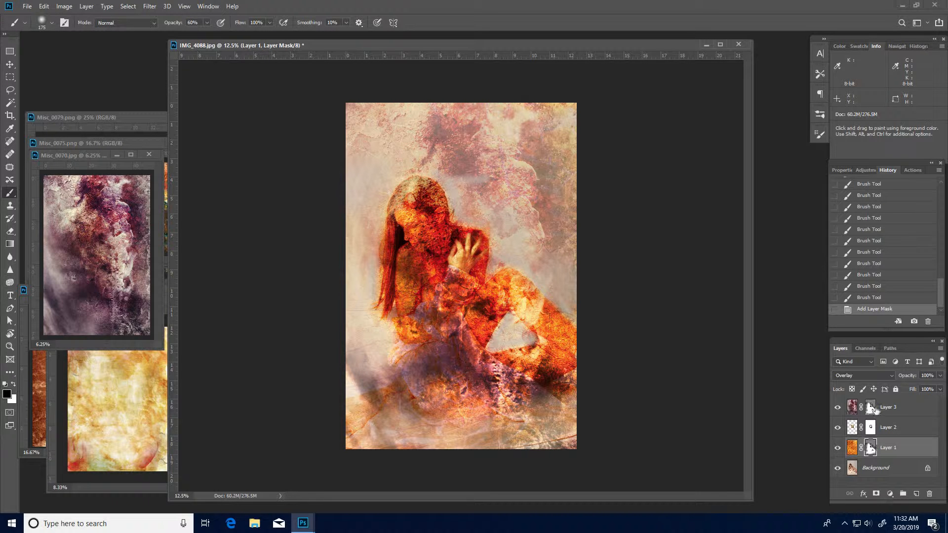
Step: Invert the purple texture layer's mask so the texture affects the background instead of the body
key("ctrl+i")
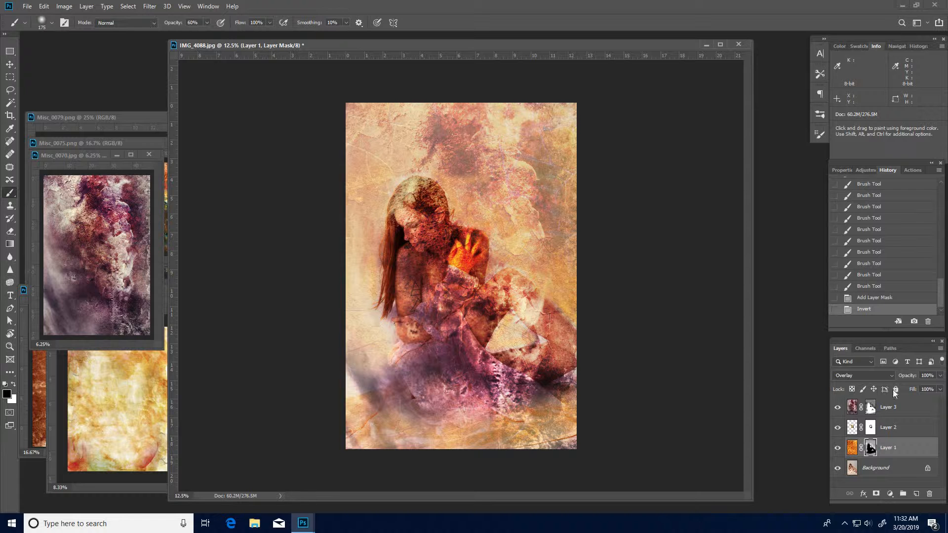
key("ctrl+i")
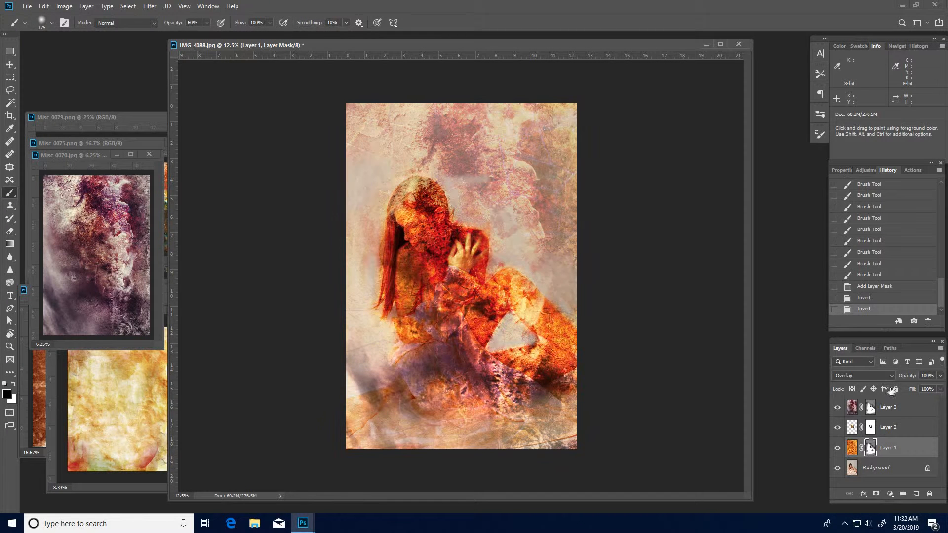
left_click(871, 409)
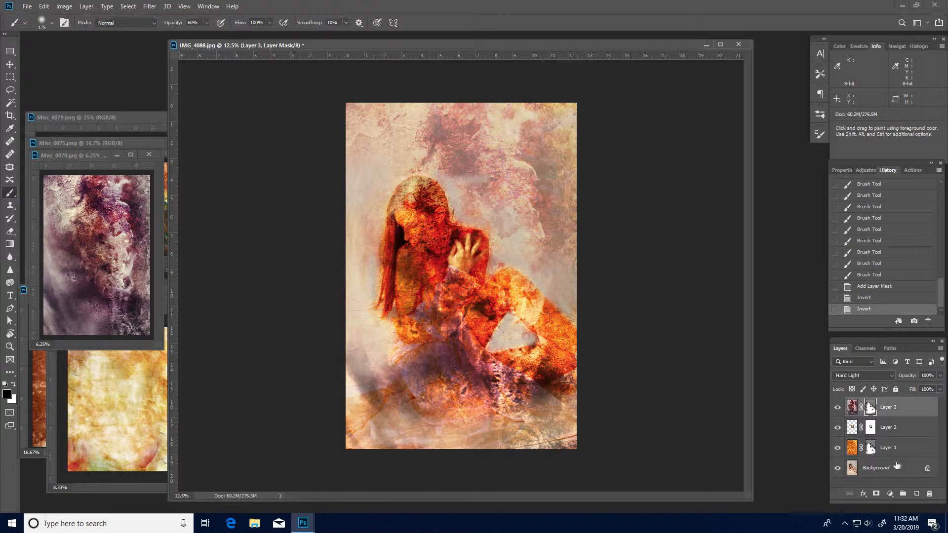
key("ctrl+i")
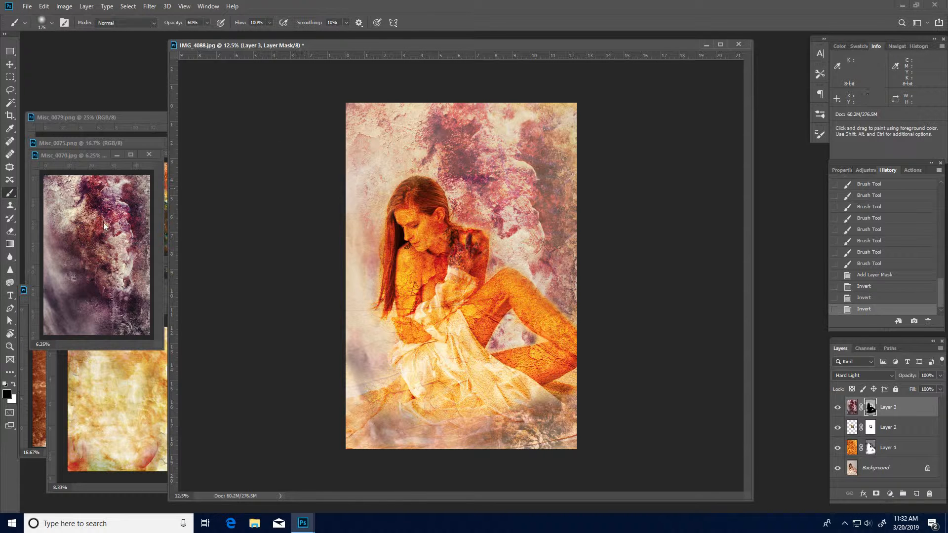
Step: Close the purple texture image and add the Misc_0079.png nebula texture to the portrait as a new layer
left_click(154, 157)
left_click(149, 154)
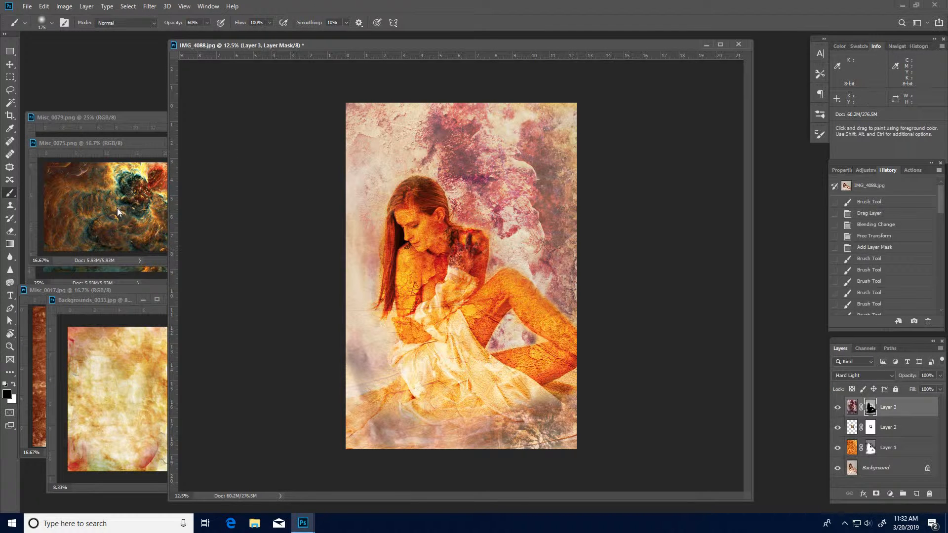
left_click(132, 150)
key("x")
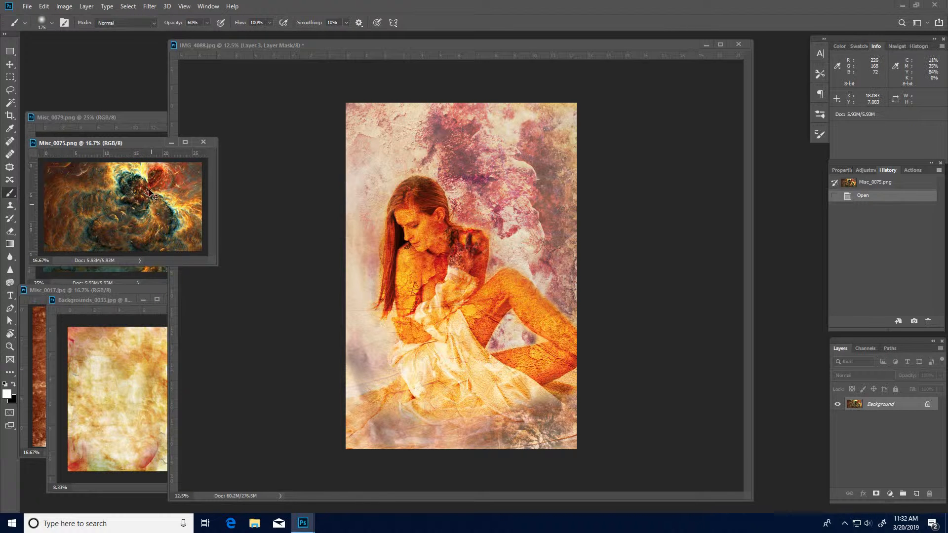
left_click_drag(147, 142, 148, 226)
left_click(136, 180)
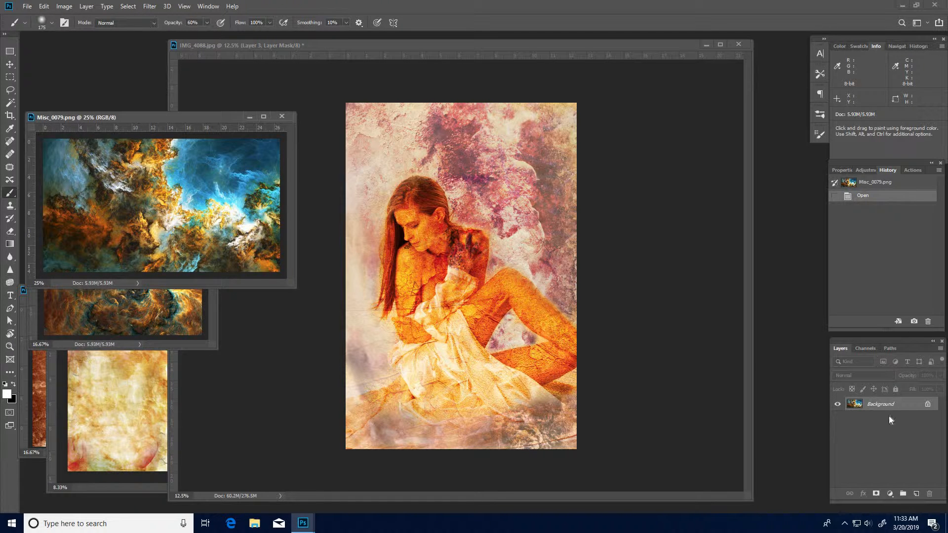
left_click_drag(887, 409, 523, 307)
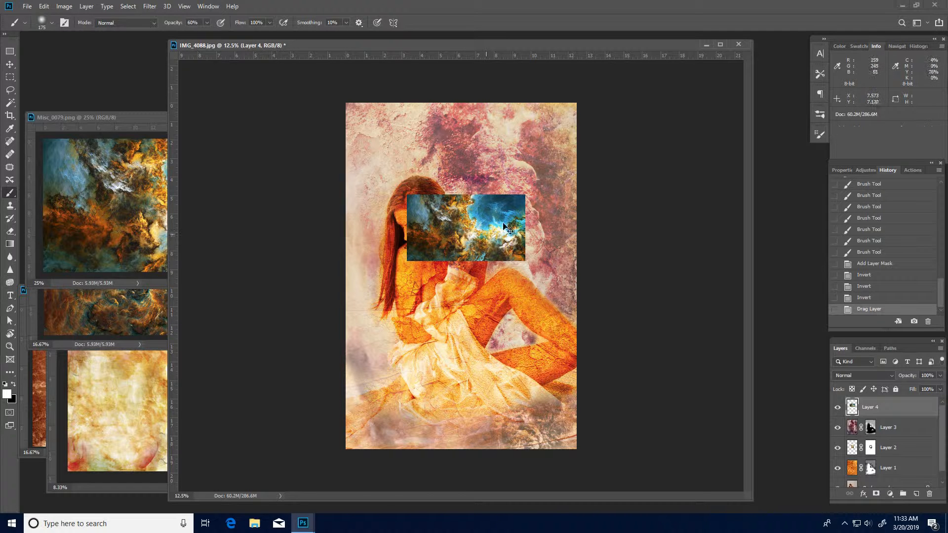
Step: Rotate the nebula layer 90° and enlarge it to about 251.75%, aligned with the portrait's upper-left corner
key("ctrl+t")
right_click(488, 227)
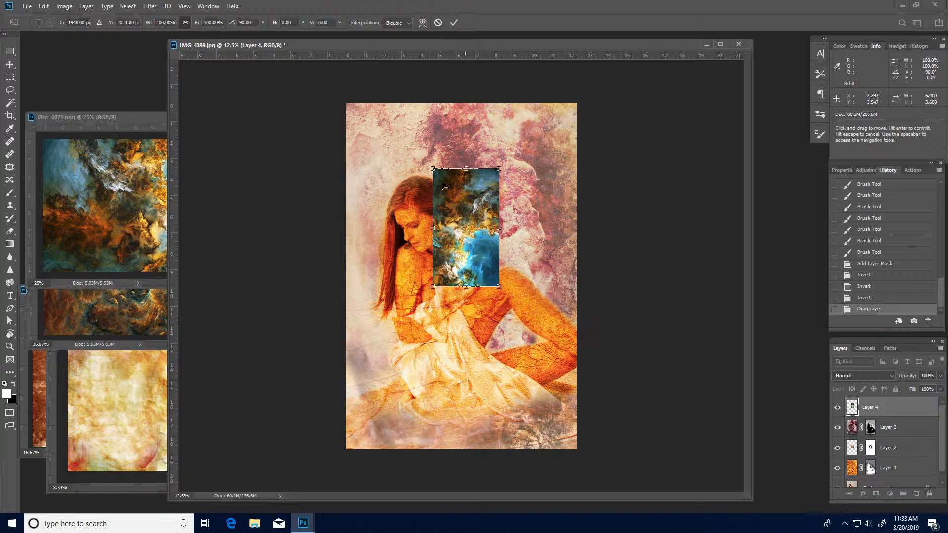
left_click_drag(423, 159, 382, 85)
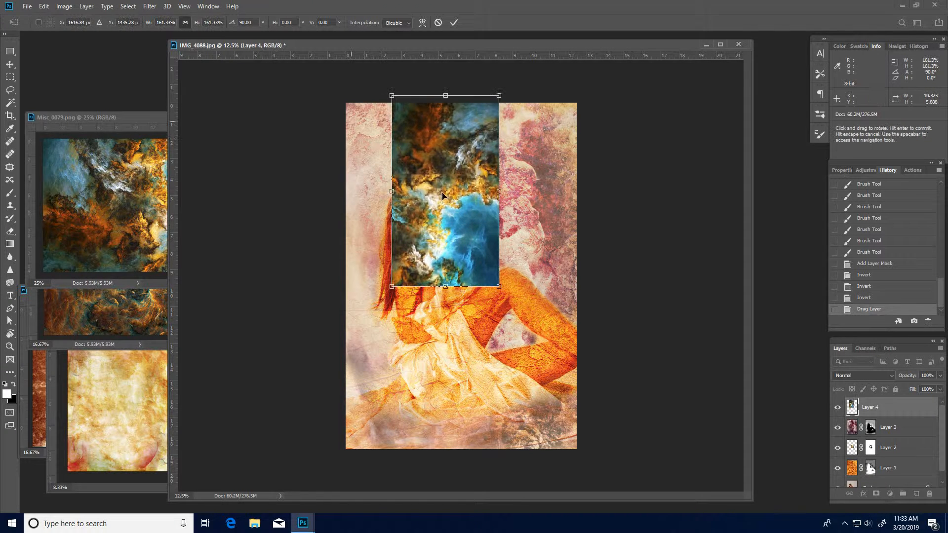
left_click_drag(440, 190, 395, 196)
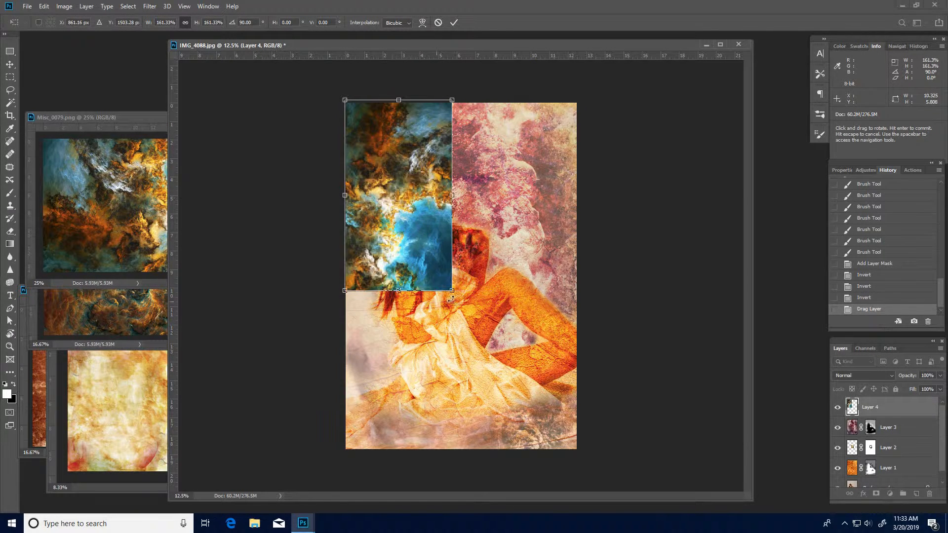
left_click_drag(449, 296, 540, 421)
key("Return")
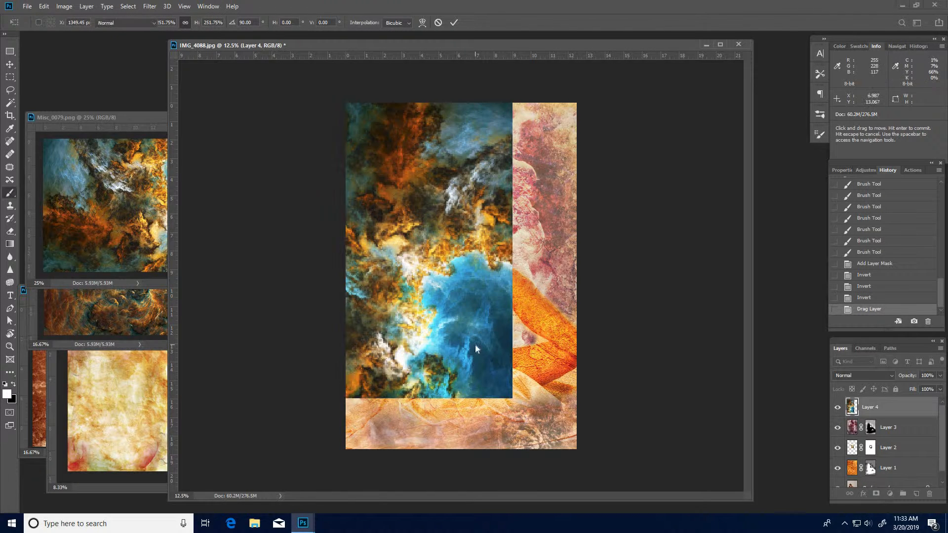
key("b")
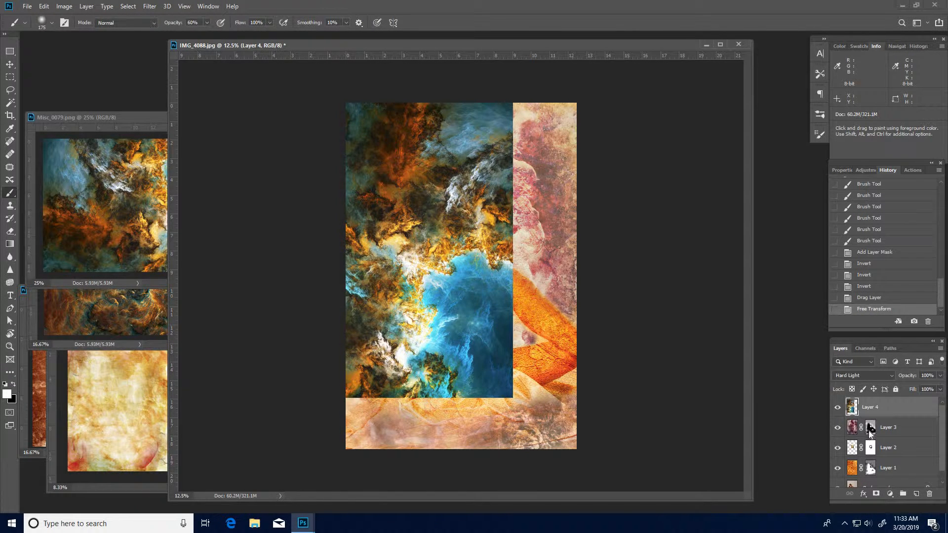
left_click(870, 428)
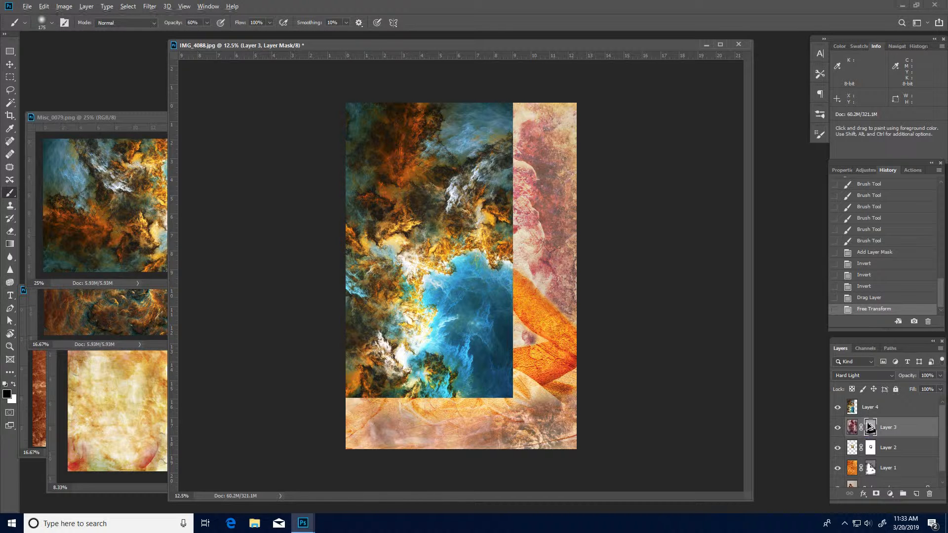
left_click_drag(870, 428, 869, 416)
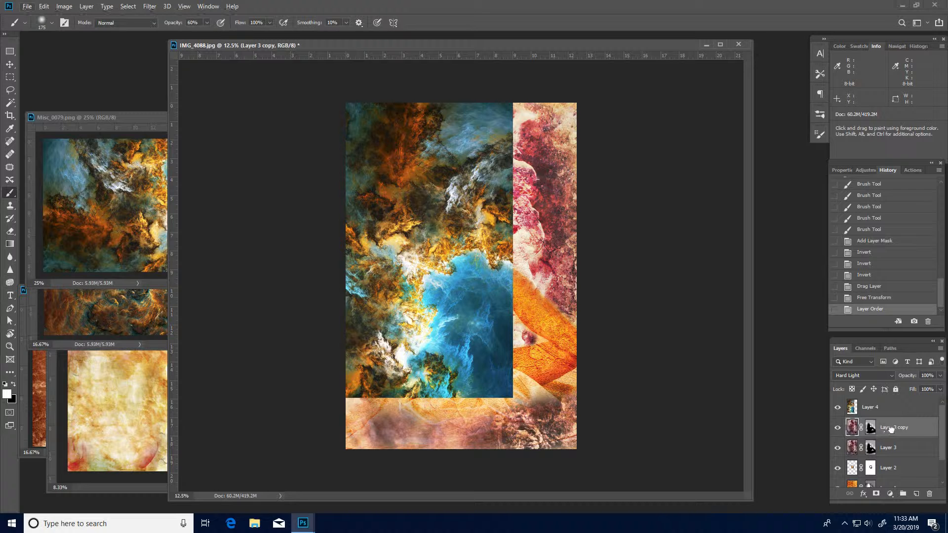
key("Delete")
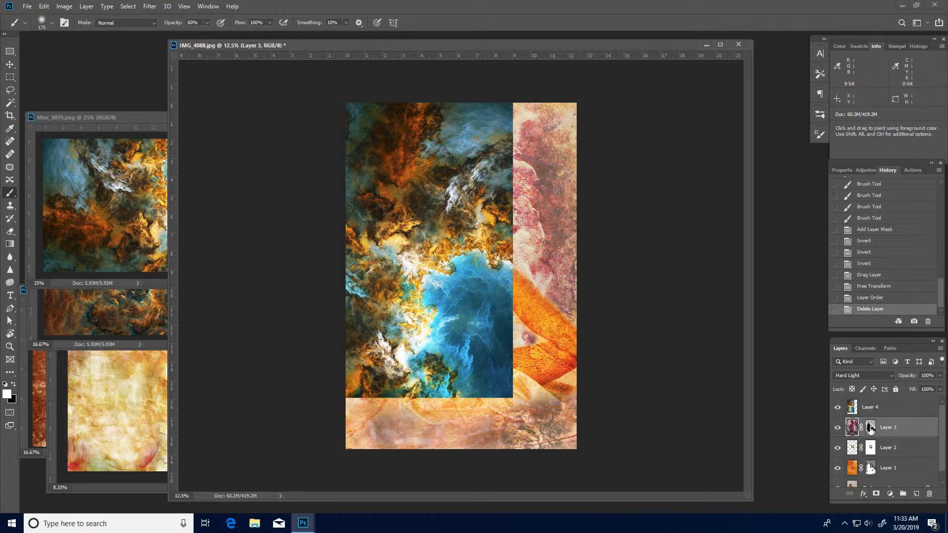
Step: Copy the purple texture layer's mask onto the nebula layer and make the copied mask active
left_click(871, 428)
left_click_drag(873, 408, 873, 408)
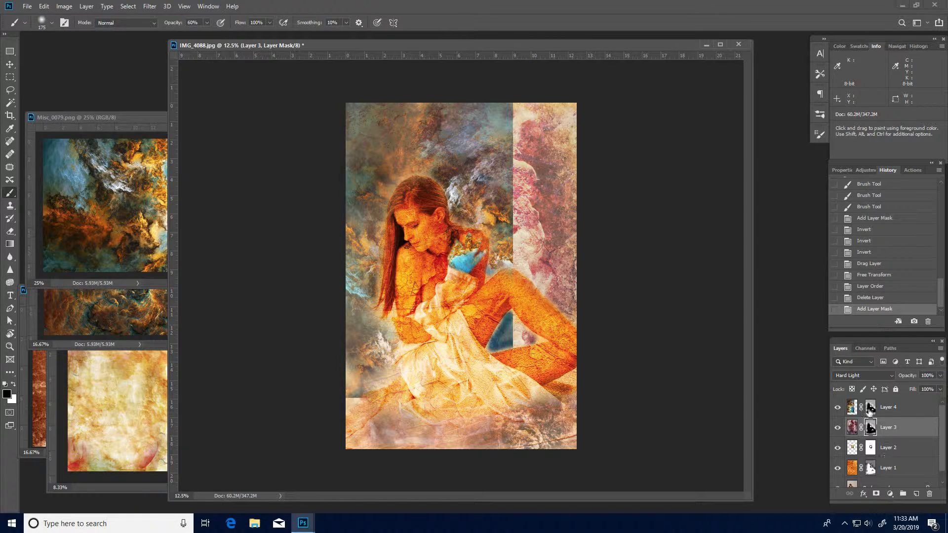
key("alt+bracketright")
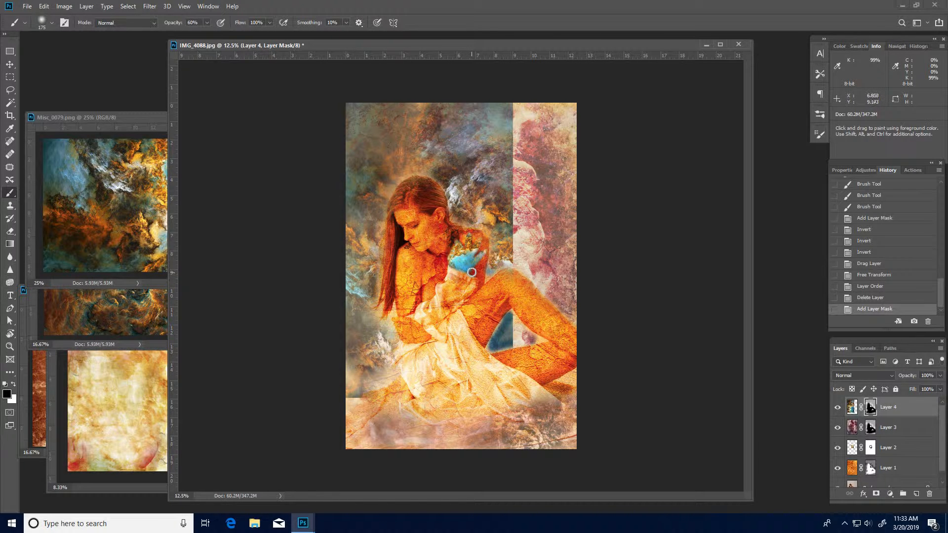
Step: Enlarge the brush to 700 and paint black on the nebula layer's mask over the hand and leg gap
key("bracketright")
key("bracketright")
key("bracketright")
key("bracketright")
key("bracketright")
key("bracketright")
key("bracketright")
mouse_move(458, 263)
left_mouse_down()
mouse_move(484, 359)
mouse_move(499, 367)
mouse_move(512, 320)
mouse_move(489, 189)
mouse_move(493, 105)
left_mouse_up()
left_click(499, 330)
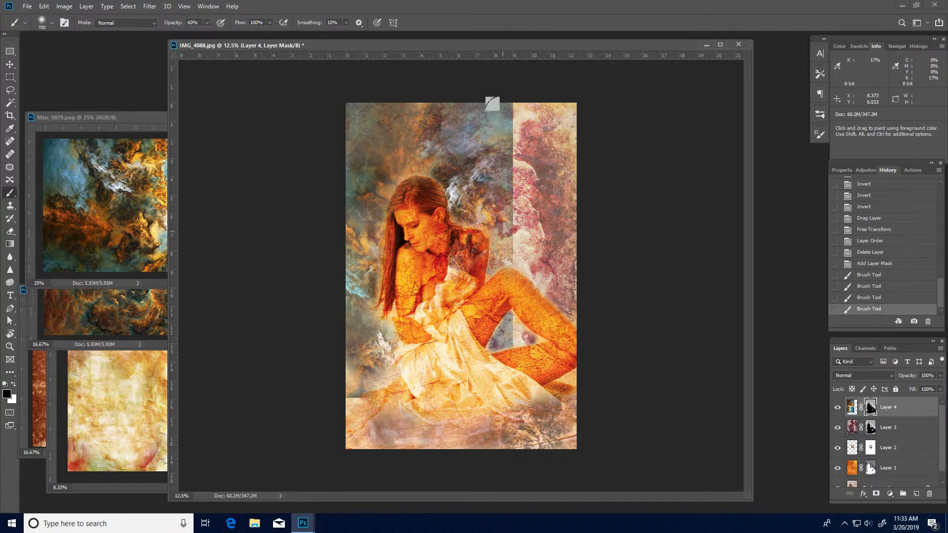
Step: Paint black on the nebula layer's mask to fade its hard vertical edge, the leg gap and its lower-left edge
mouse_move(508, 223)
left_mouse_down()
mouse_move(510, 89)
mouse_move(514, 223)
left_mouse_up()
left_click(520, 337)
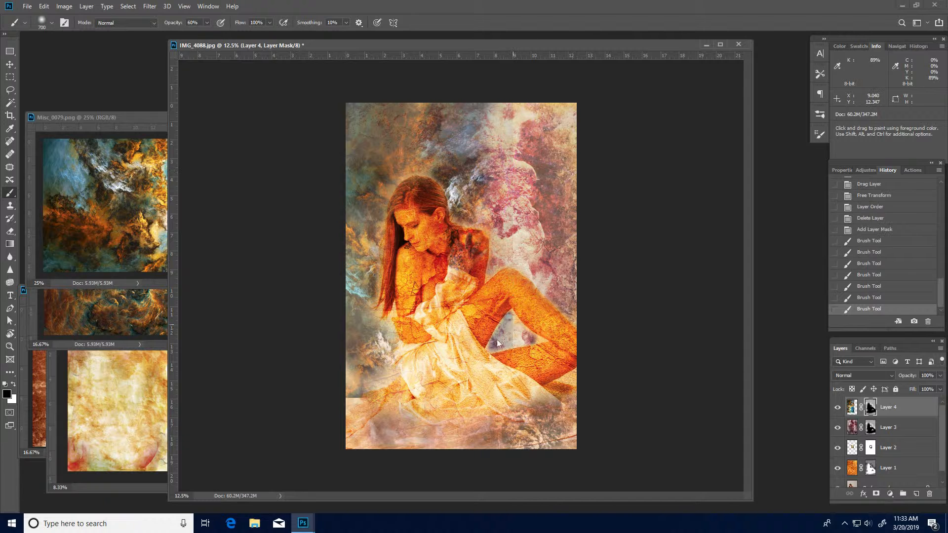
left_click(507, 338)
left_click(508, 324)
left_click(512, 327)
left_click(376, 376)
mouse_move(376, 373)
left_mouse_down()
mouse_move(410, 371)
mouse_move(380, 388)
left_mouse_up()
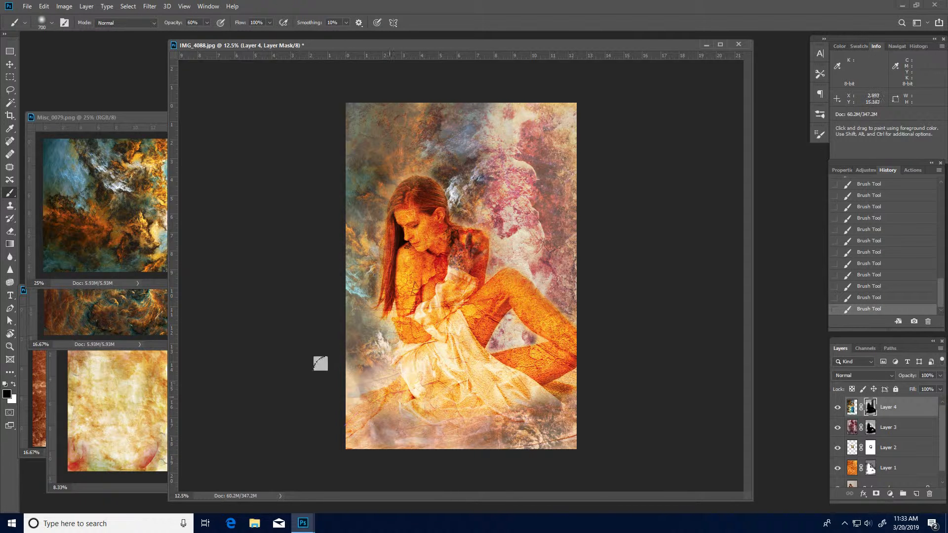
Step: Close the Misc_0079, Misc_0075, Backgrounds_0033 and Misc_0017 texture images and widen the portrait's document window
left_click(73, 182)
key("x")
left_click(283, 116)
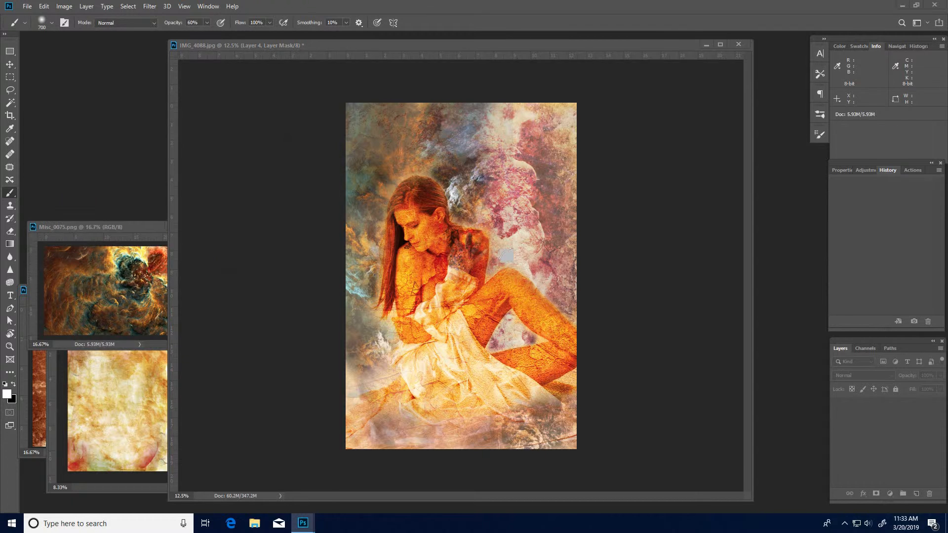
left_click(75, 287)
left_click(203, 227)
left_click(127, 376)
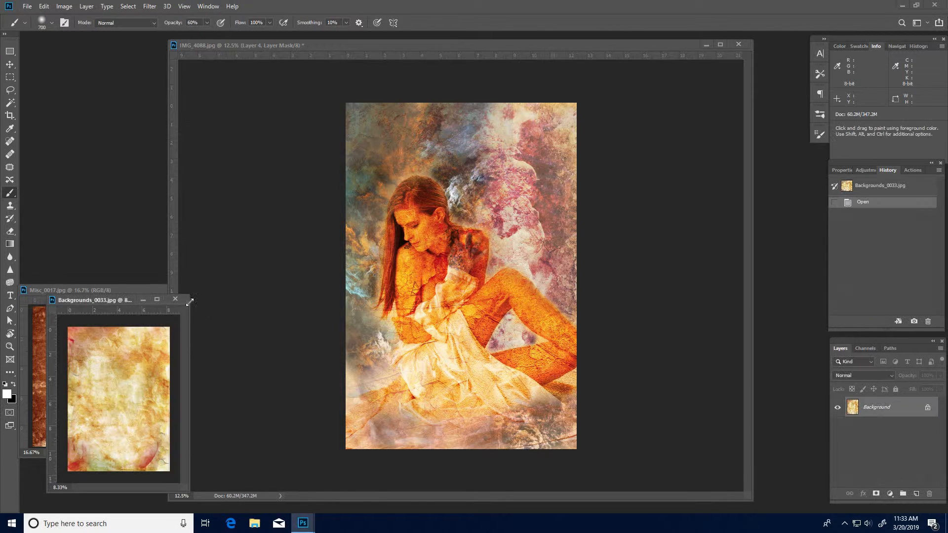
left_click(180, 299)
left_click(99, 347)
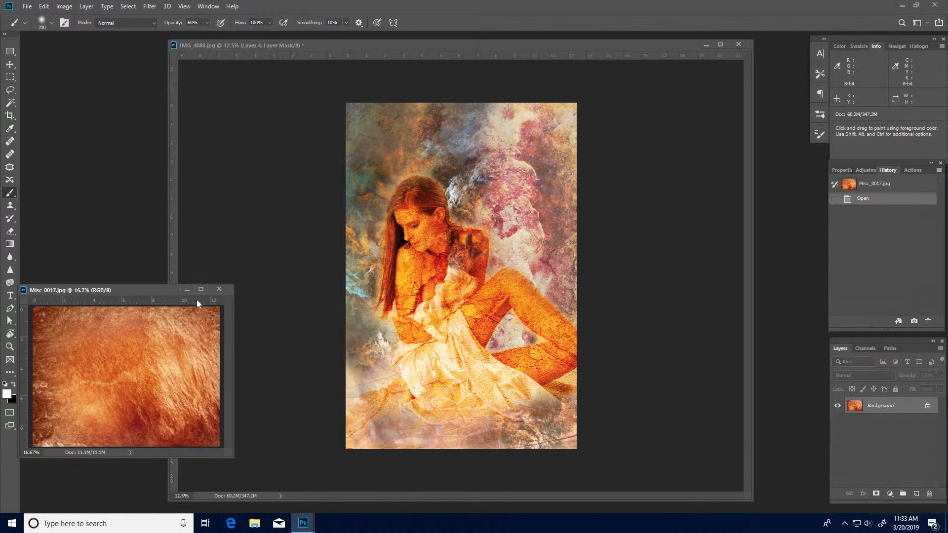
left_click(219, 289)
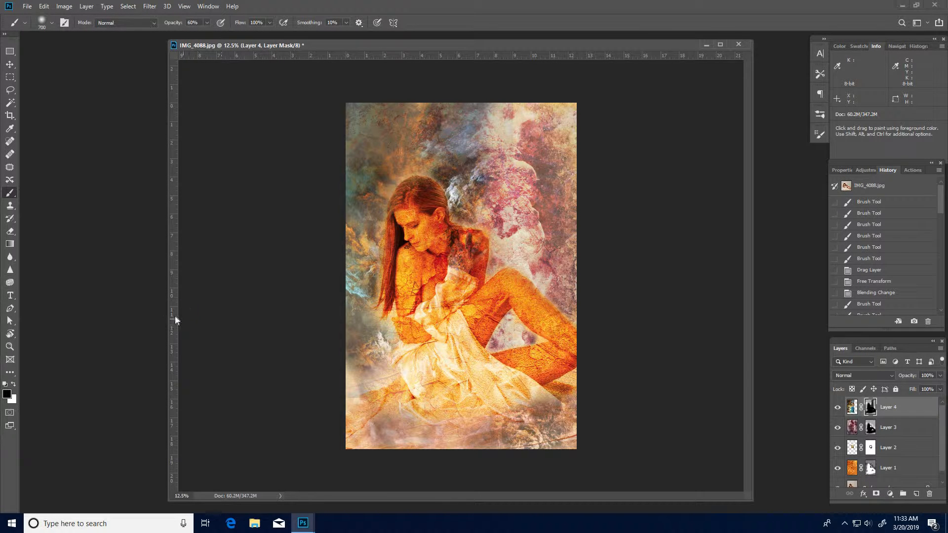
left_click_drag(114, 315, 53, 316)
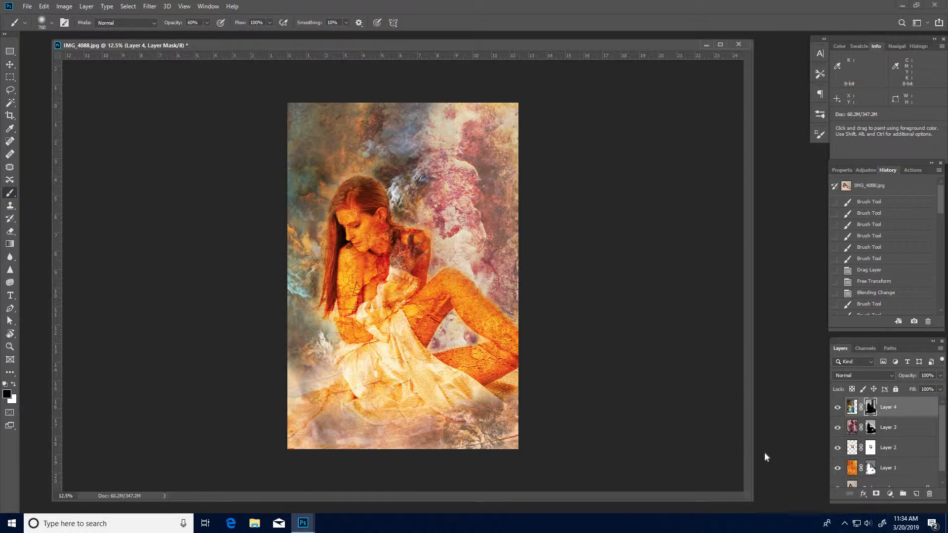
Step: Create a new layer named Paint above the nebula layer and make white the foreground colour
key("shift")
key("ctrl+shift+n")
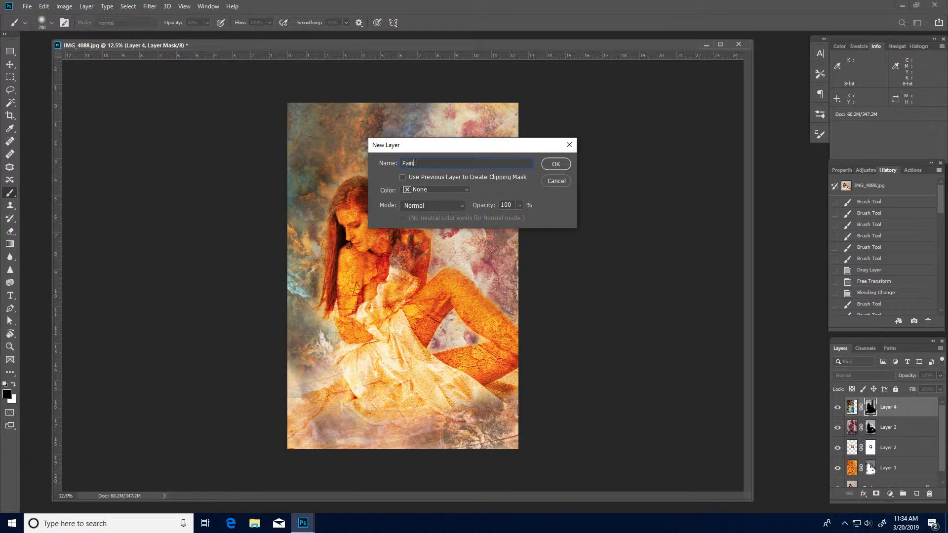
key("Return")
key("x")
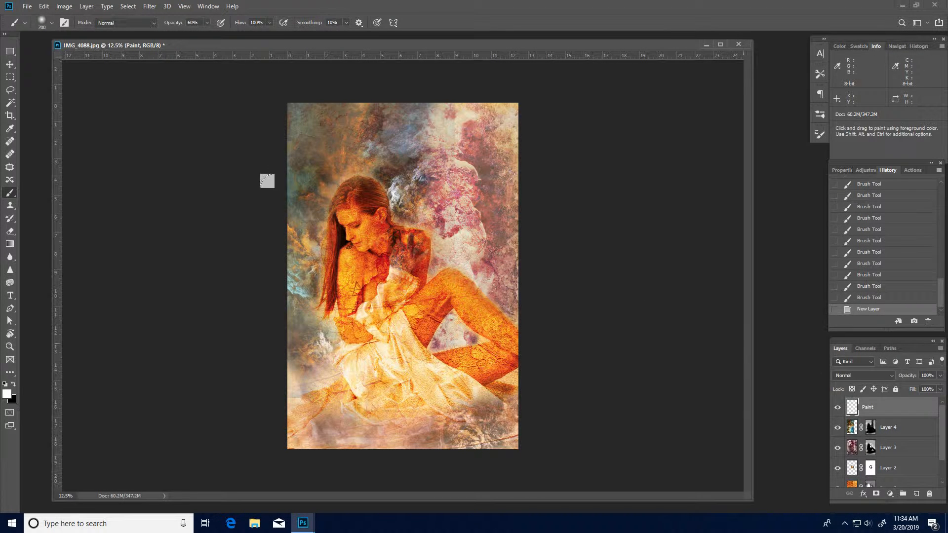
Step: Switch to the Mixer Brush and clean the brush of its loaded paint
right_click(9, 199)
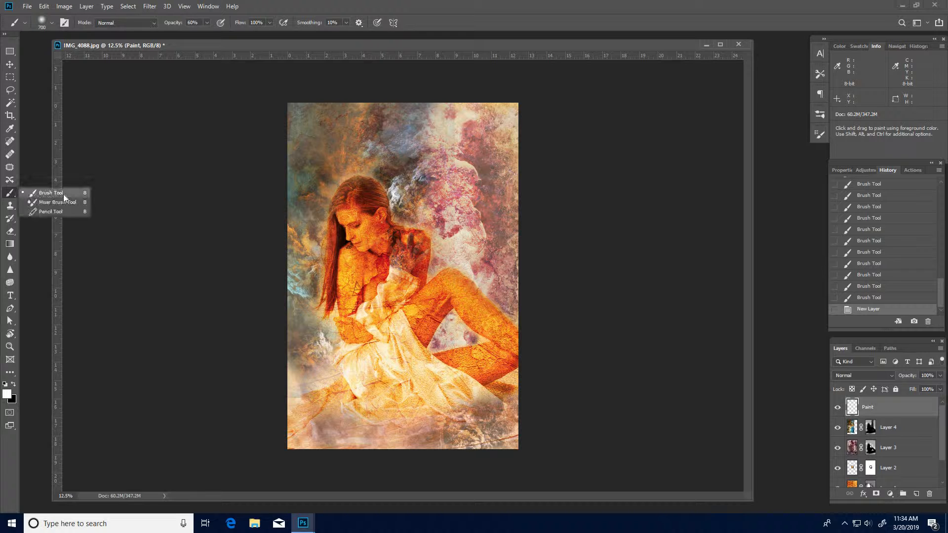
left_click(60, 214)
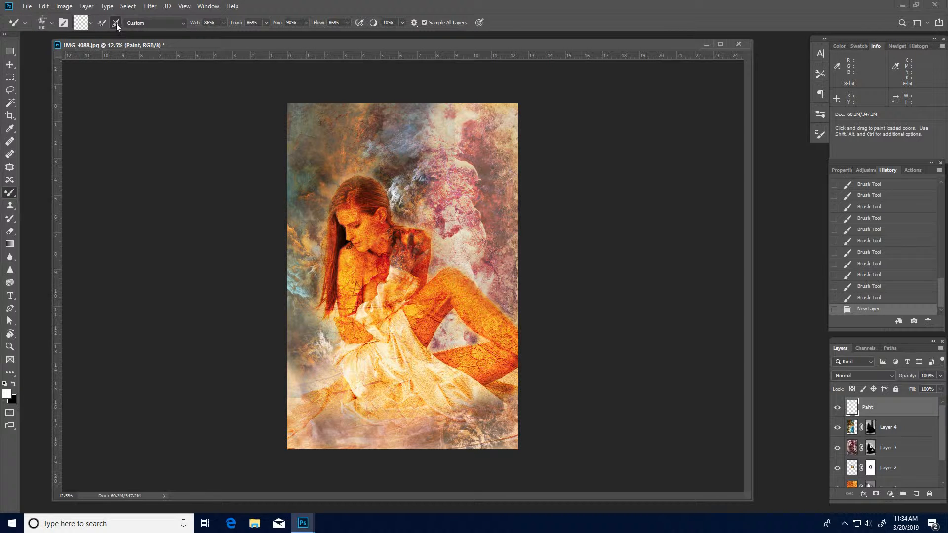
left_click(90, 23)
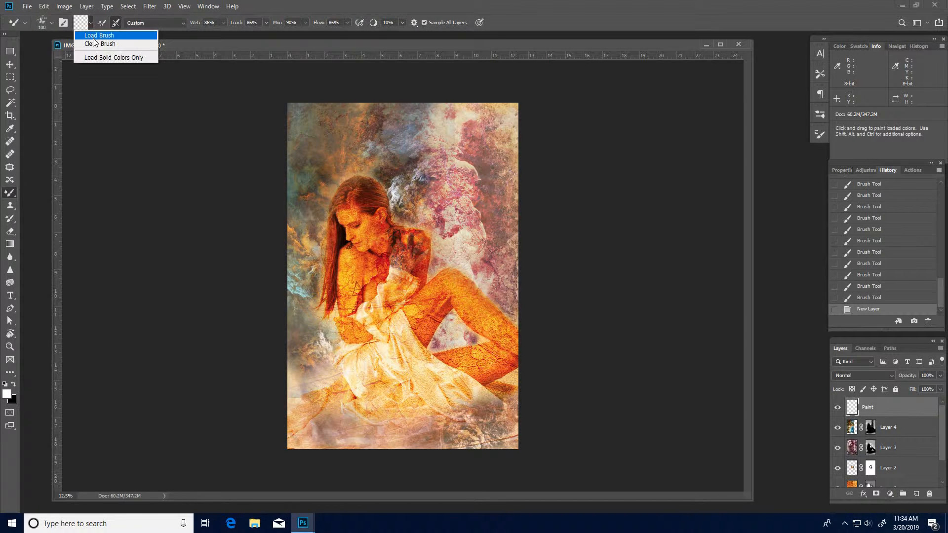
left_click(96, 45)
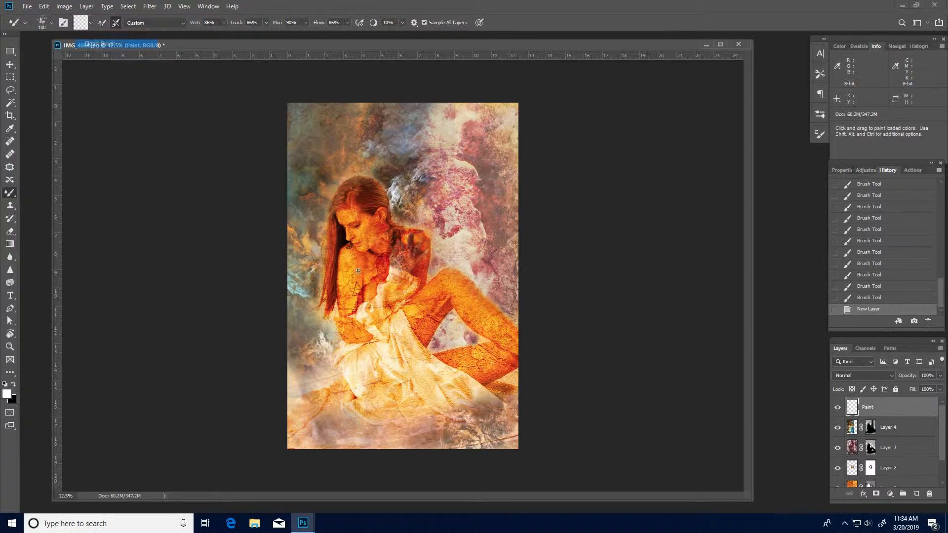
Step: With the Mixer Brush at size 70, smooth the cracked texture across the woman's forehead, from the hairline to the brow
key("ctrl+space")
left_click(353, 196, "ctrl")
left_click(353, 196, "ctrl")
left_click(352, 196, "ctrl")
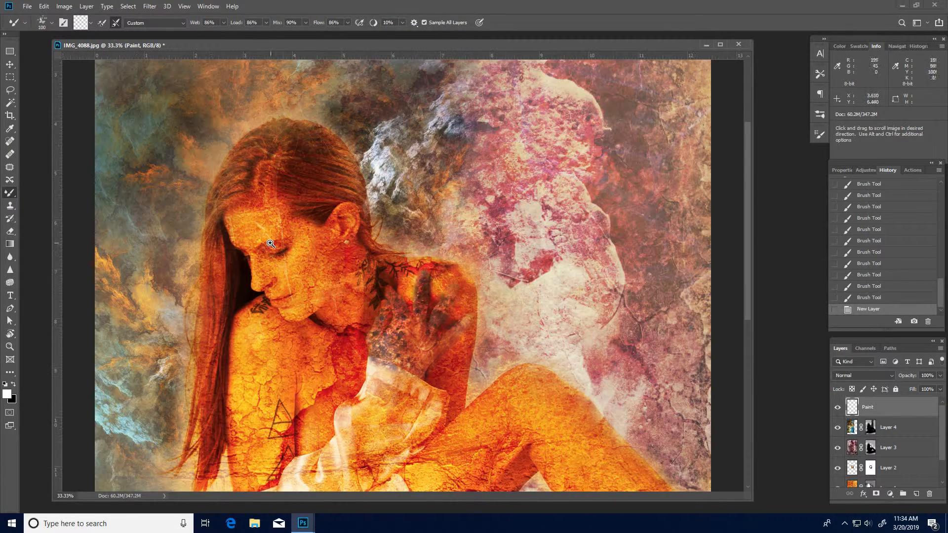
left_click(288, 305, "ctrl")
left_click_drag(288, 296, 345, 240)
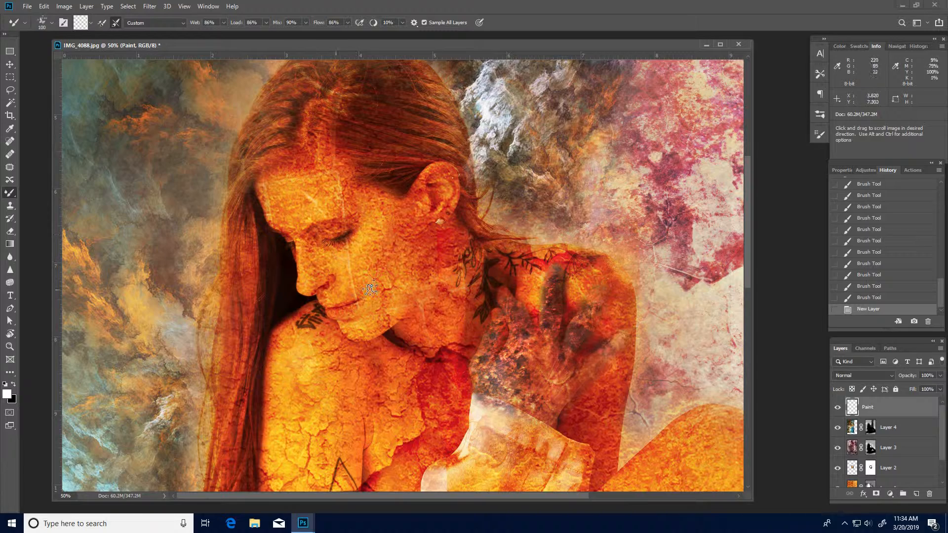
left_click(359, 249, "ctrl")
left_click_drag(407, 264, 464, 281)
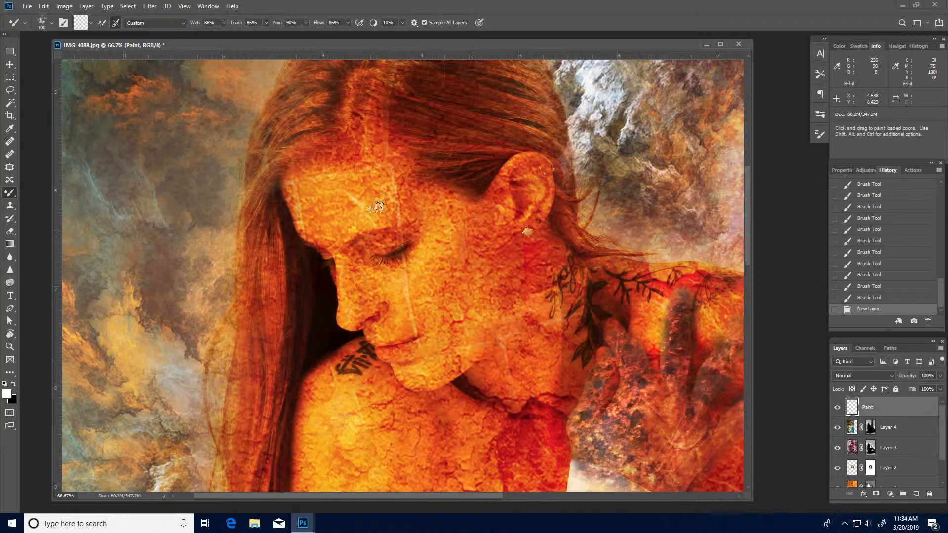
key("bracketright")
key("bracketright")
left_click_drag(364, 184, 358, 210)
mouse_move(364, 198)
left_mouse_down()
mouse_move(342, 236)
mouse_move(339, 222)
mouse_move(325, 227)
mouse_move(331, 243)
mouse_move(324, 238)
left_mouse_up()
left_click_drag(293, 206, 302, 224)
mouse_move(296, 190)
left_mouse_down()
mouse_move(349, 167)
mouse_move(309, 185)
mouse_move(336, 183)
mouse_move(321, 176)
mouse_move(319, 213)
left_mouse_up()
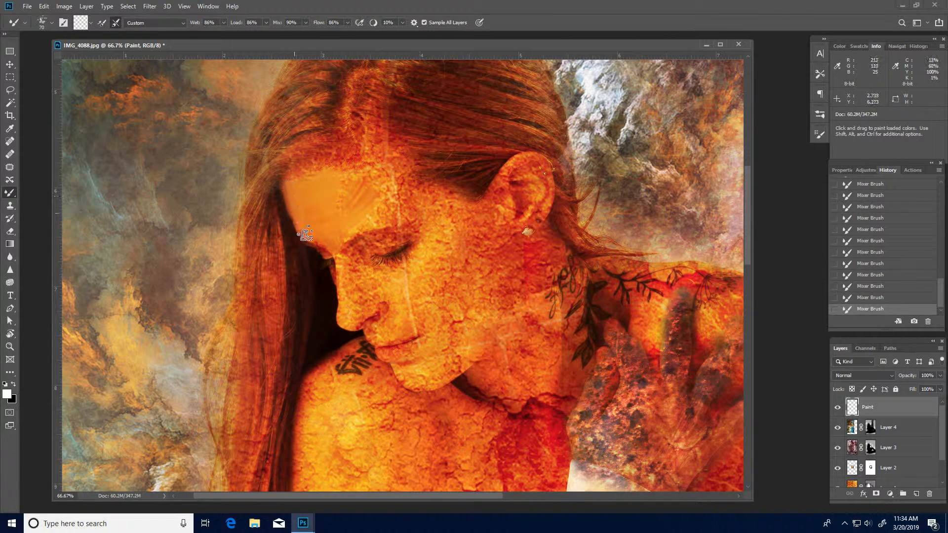
left_click_drag(335, 166, 341, 197)
mouse_move(405, 184)
left_mouse_down()
mouse_move(394, 216)
mouse_move(380, 220)
mouse_move(408, 205)
mouse_move(373, 173)
mouse_move(382, 173)
mouse_move(367, 165)
mouse_move(378, 172)
mouse_move(379, 193)
mouse_move(359, 178)
left_mouse_up()
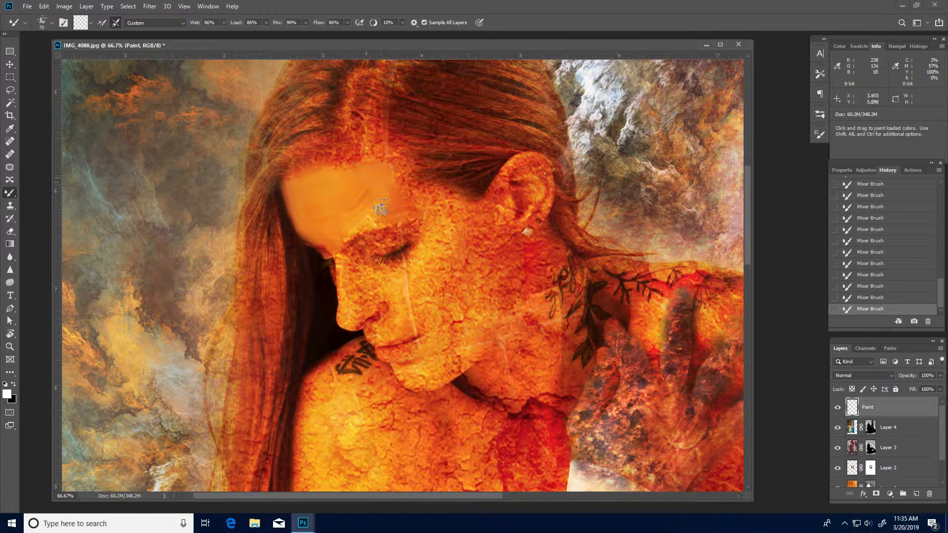
Step: Smooth the texture along the bridge of the nose, the temple and the cheek below the eye with the Mixer Brush
mouse_move(381, 208)
left_mouse_down()
mouse_move(349, 227)
mouse_move(347, 236)
mouse_move(382, 218)
mouse_move(347, 235)
mouse_move(344, 274)
mouse_move(333, 246)
mouse_move(350, 311)
left_mouse_up()
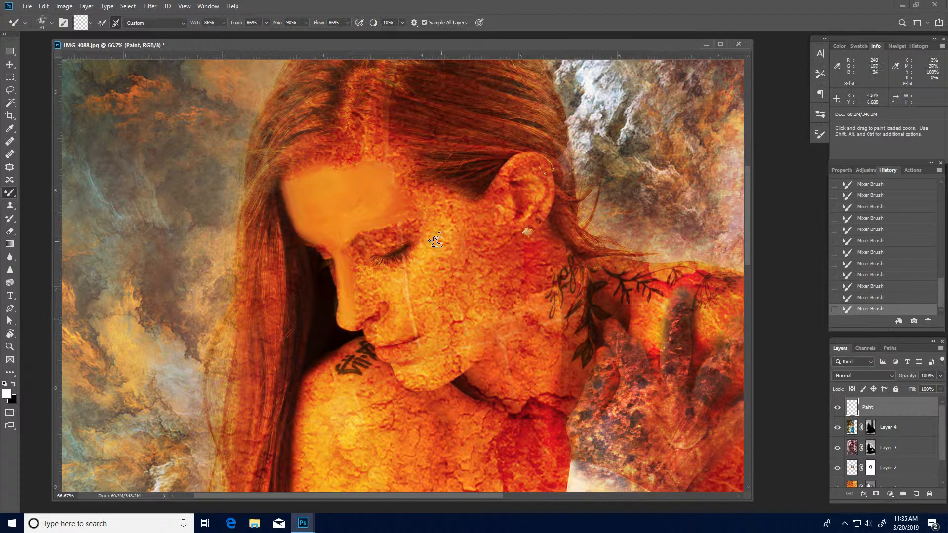
mouse_move(435, 222)
left_mouse_down()
mouse_move(457, 234)
mouse_move(427, 211)
mouse_move(406, 213)
mouse_move(421, 220)
mouse_move(396, 177)
mouse_move(456, 203)
mouse_move(399, 202)
mouse_move(395, 152)
mouse_move(393, 202)
mouse_move(367, 221)
mouse_move(357, 199)
left_mouse_up()
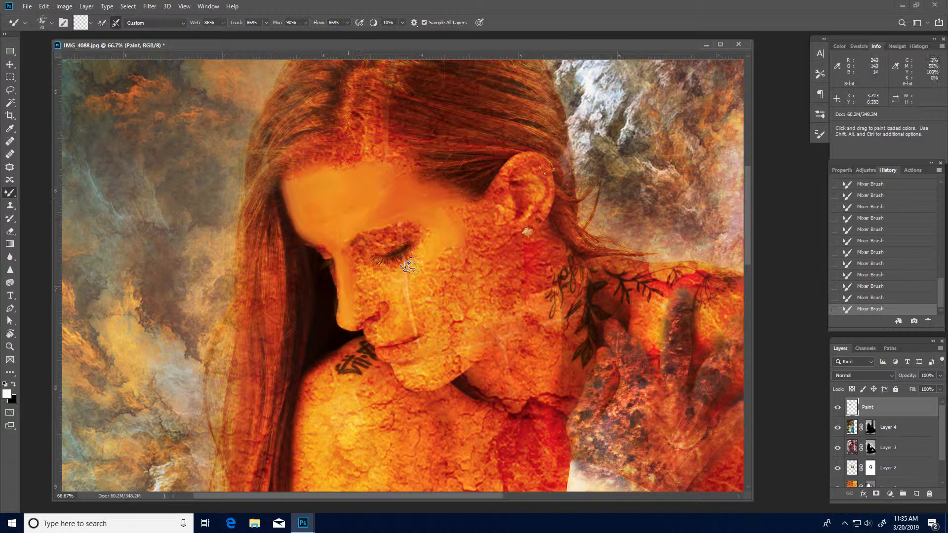
mouse_move(398, 270)
left_mouse_down()
mouse_move(429, 233)
mouse_move(414, 288)
mouse_move(408, 270)
mouse_move(363, 267)
mouse_move(375, 283)
mouse_move(360, 278)
mouse_move(358, 318)
mouse_move(359, 307)
mouse_move(401, 294)
mouse_move(370, 289)
mouse_move(349, 249)
mouse_move(438, 216)
mouse_move(508, 235)
mouse_move(475, 265)
mouse_move(482, 271)
mouse_move(477, 213)
mouse_move(448, 214)
mouse_move(472, 246)
mouse_move(475, 229)
mouse_move(445, 207)
mouse_move(473, 211)
mouse_move(422, 196)
left_mouse_up()
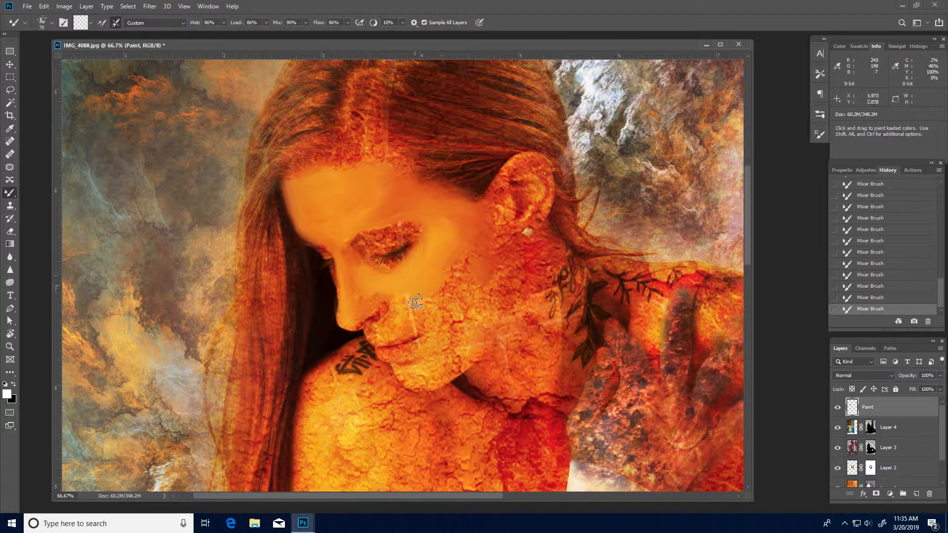
mouse_move(400, 329)
left_mouse_down()
mouse_move(443, 318)
mouse_move(468, 280)
mouse_move(464, 253)
mouse_move(428, 302)
mouse_move(437, 285)
left_mouse_up()
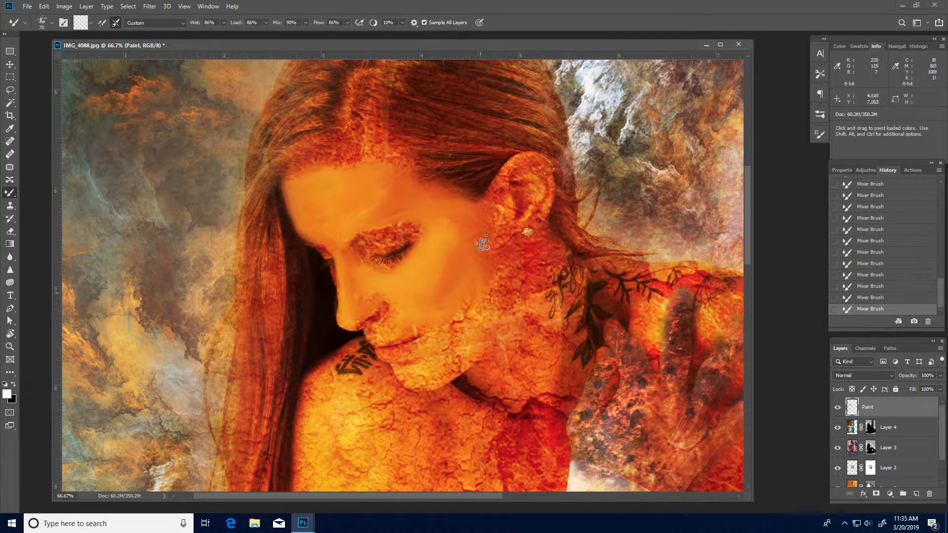
Step: Blend the rough texture along the jawline, lower cheek and chin into smooth painted skin
mouse_move(499, 255)
left_mouse_down()
mouse_move(494, 325)
mouse_move(467, 356)
left_mouse_up()
mouse_move(409, 379)
left_mouse_down()
mouse_move(455, 368)
mouse_move(429, 376)
mouse_move(450, 348)
mouse_move(423, 358)
mouse_move(454, 342)
mouse_move(471, 304)
left_mouse_up()
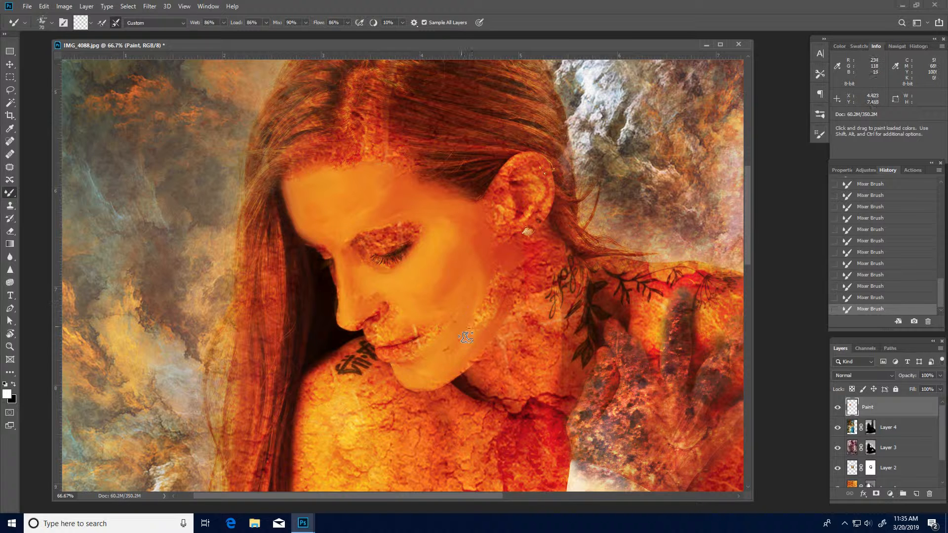
mouse_move(466, 338)
left_mouse_down()
mouse_move(502, 278)
mouse_move(482, 315)
mouse_move(495, 274)
mouse_move(473, 283)
left_mouse_up()
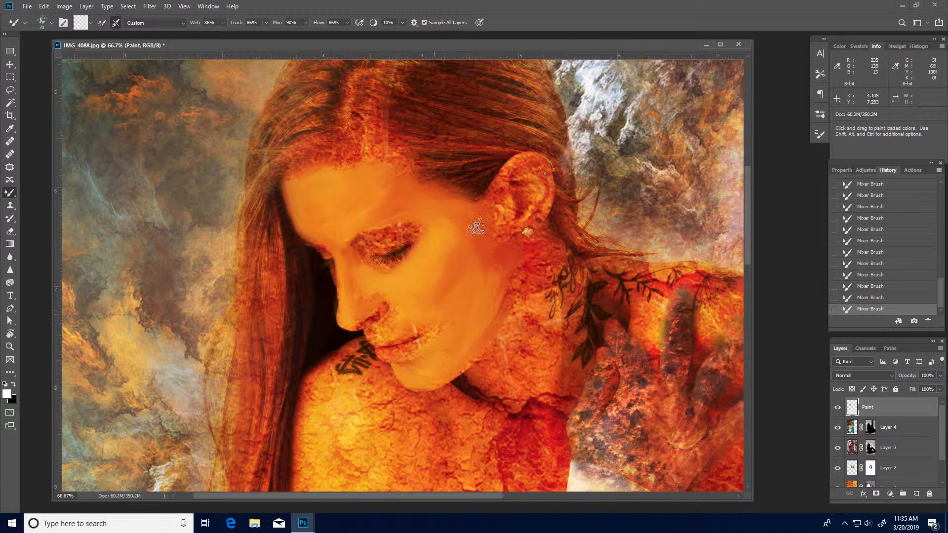
left_click_drag(466, 339, 450, 260)
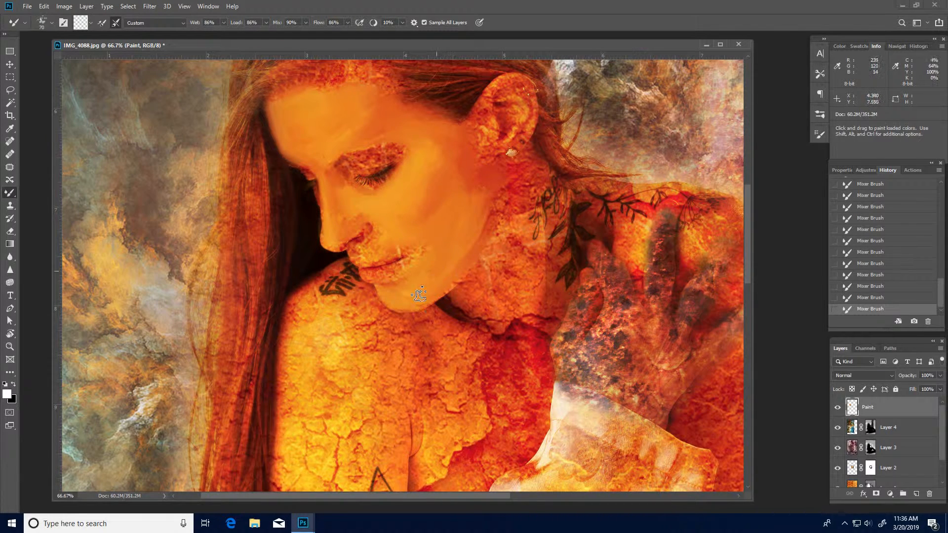
Step: Paint over the tattoo on the shoulder below the chin and smooth the outer shoulder and upper arm
mouse_move(339, 265)
left_mouse_down()
mouse_move(315, 303)
mouse_move(338, 282)
mouse_move(323, 294)
mouse_move(323, 282)
mouse_move(297, 318)
mouse_move(306, 293)
mouse_move(294, 310)
mouse_move(287, 381)
mouse_move(285, 333)
mouse_move(286, 350)
mouse_move(320, 332)
mouse_move(325, 302)
mouse_move(291, 329)
mouse_move(306, 298)
mouse_move(340, 265)
mouse_move(282, 330)
mouse_move(285, 436)
mouse_move(286, 347)
mouse_move(282, 392)
mouse_move(325, 376)
mouse_move(344, 280)
left_mouse_up()
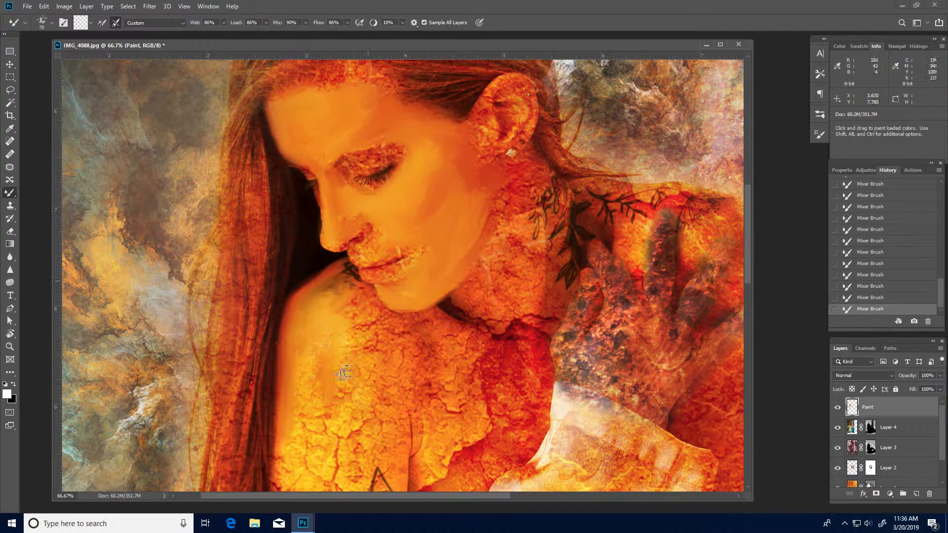
scroll(338, 275, "down", 3)
mouse_move(315, 362)
left_mouse_down()
mouse_move(313, 291)
mouse_move(294, 335)
left_mouse_up()
mouse_move(334, 258)
left_mouse_down()
mouse_move(310, 238)
mouse_move(338, 185)
mouse_move(315, 208)
mouse_move(311, 243)
left_mouse_up()
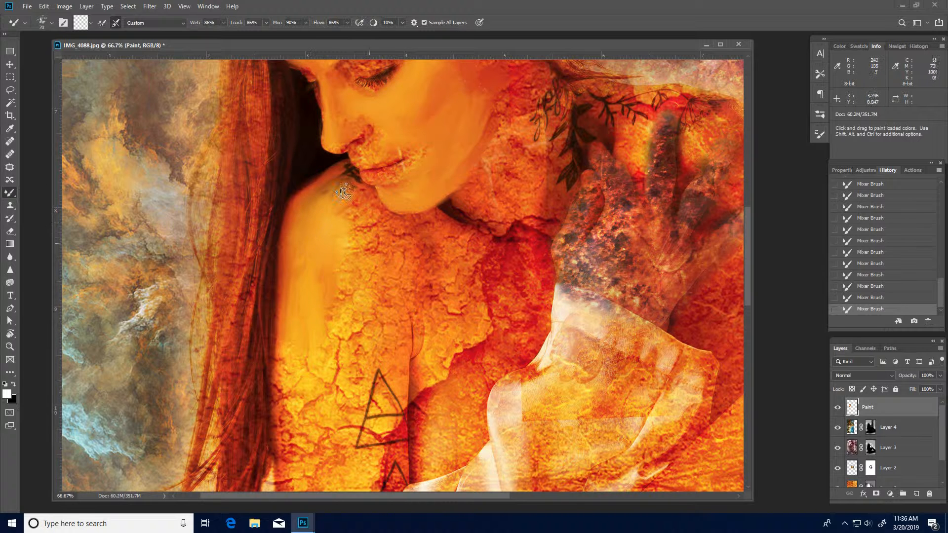
Step: Paint out the upper triangle tattoo on the arm and blend the cracked texture on the front of the shoulder
mouse_move(374, 435)
left_mouse_down()
mouse_move(371, 363)
mouse_move(356, 449)
mouse_move(384, 447)
mouse_move(390, 429)
mouse_move(394, 443)
mouse_move(399, 430)
mouse_move(383, 426)
mouse_move(374, 437)
mouse_move(390, 429)
mouse_move(400, 388)
mouse_move(394, 376)
mouse_move(377, 430)
mouse_move(372, 365)
left_mouse_up()
mouse_move(299, 344)
left_mouse_down()
mouse_move(299, 364)
mouse_move(282, 345)
mouse_move(280, 400)
mouse_move(282, 331)
left_mouse_up()
left_click_drag(371, 247, 359, 227)
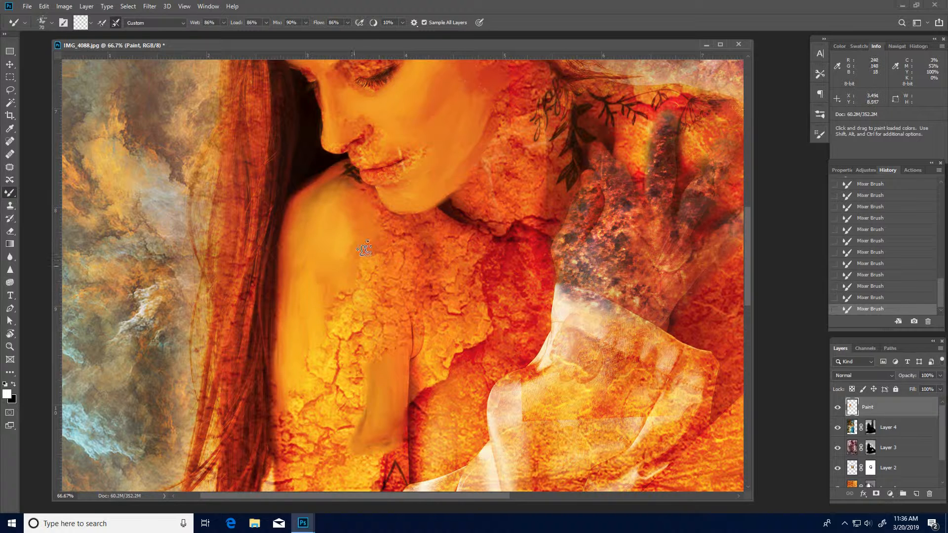
Step: Smooth the skin beside the corner of the mouth and blend the neck below the ear, covering the lettering tattoo there
key("space")
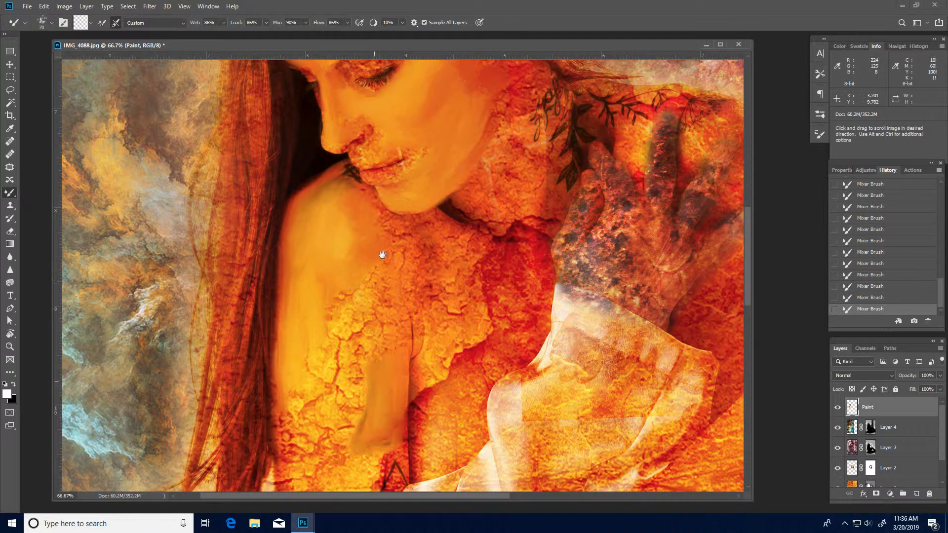
left_click_drag(430, 135, 423, 84)
left_click_drag(368, 96, 370, 267)
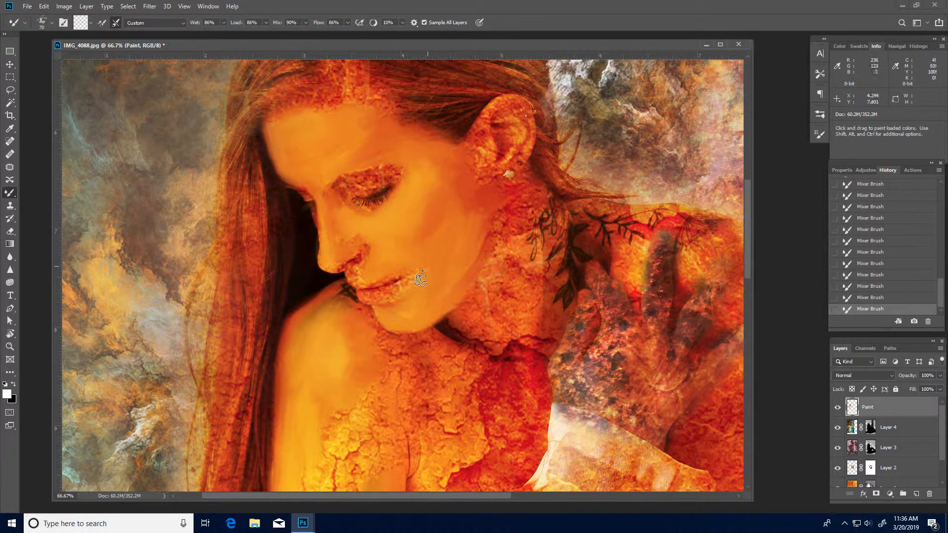
key("space")
left_click_drag(457, 168, 451, 241)
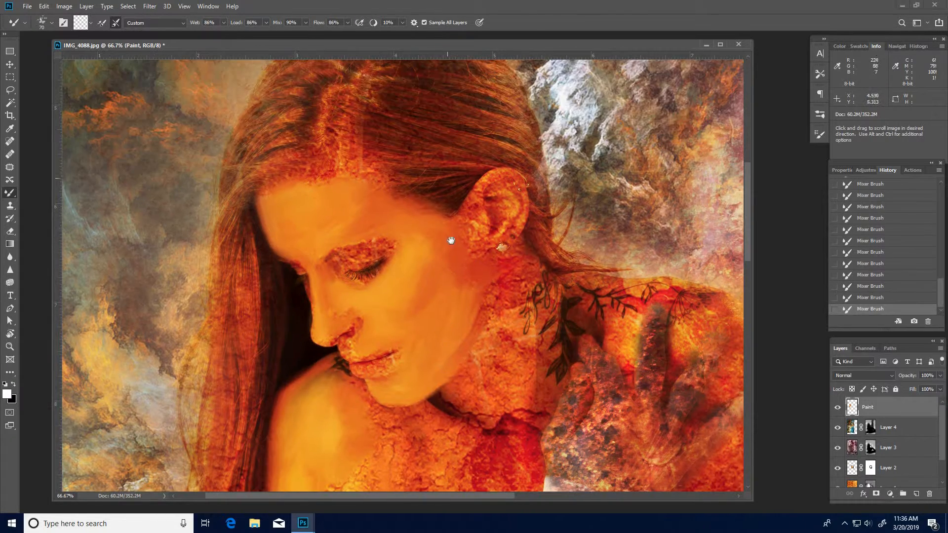
left_click_drag(492, 388, 467, 283)
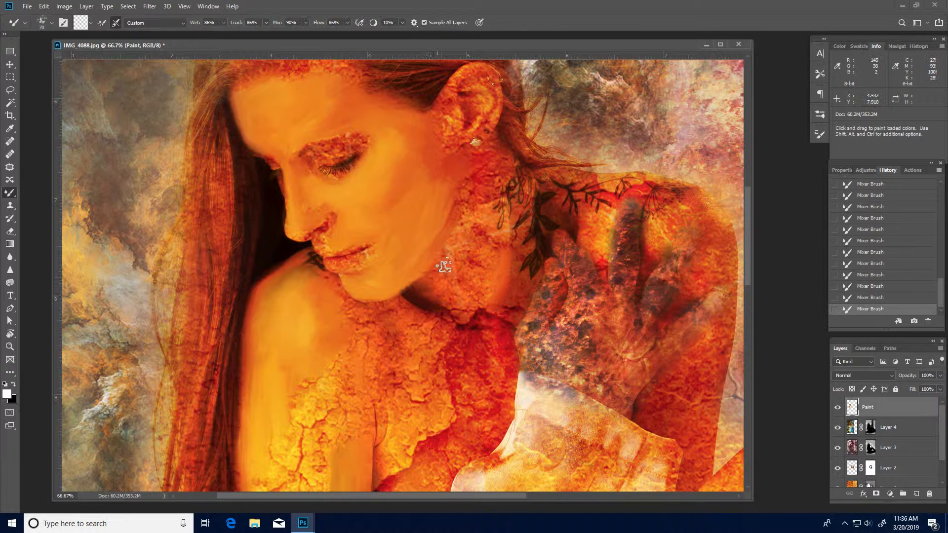
mouse_move(474, 209)
left_mouse_down()
mouse_move(440, 277)
mouse_move(460, 291)
mouse_move(456, 273)
mouse_move(442, 294)
mouse_move(471, 306)
mouse_move(461, 319)
mouse_move(469, 326)
mouse_move(542, 265)
mouse_move(482, 309)
mouse_move(486, 286)
mouse_move(466, 296)
mouse_move(468, 261)
mouse_move(513, 201)
mouse_move(498, 222)
mouse_move(509, 181)
mouse_move(525, 186)
mouse_move(519, 219)
mouse_move(525, 208)
mouse_move(498, 246)
mouse_move(484, 184)
mouse_move(500, 163)
mouse_move(508, 176)
mouse_move(498, 189)
mouse_move(471, 190)
mouse_move(470, 170)
mouse_move(473, 206)
mouse_move(435, 264)
left_mouse_up()
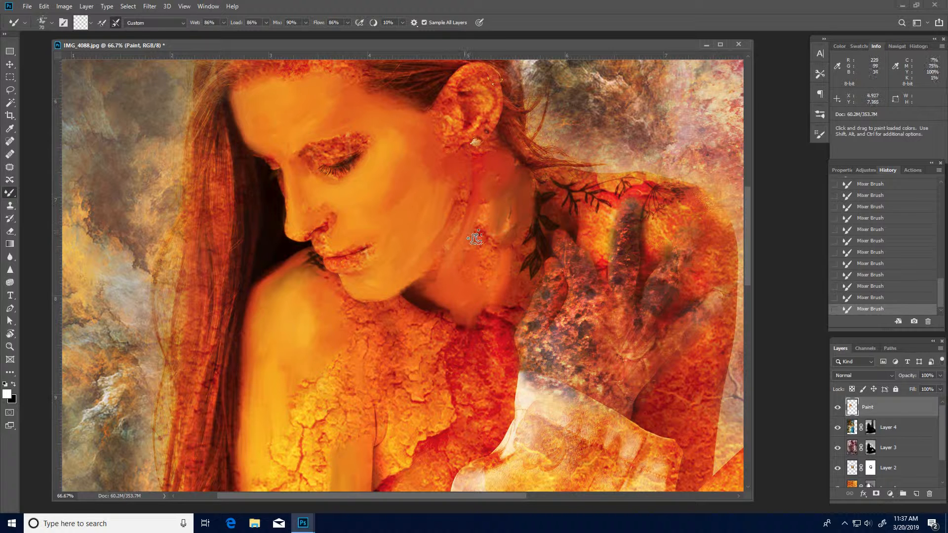
mouse_move(475, 239)
left_mouse_down()
mouse_move(481, 199)
mouse_move(483, 233)
mouse_move(456, 264)
mouse_move(487, 281)
mouse_move(477, 276)
mouse_move(506, 228)
left_mouse_up()
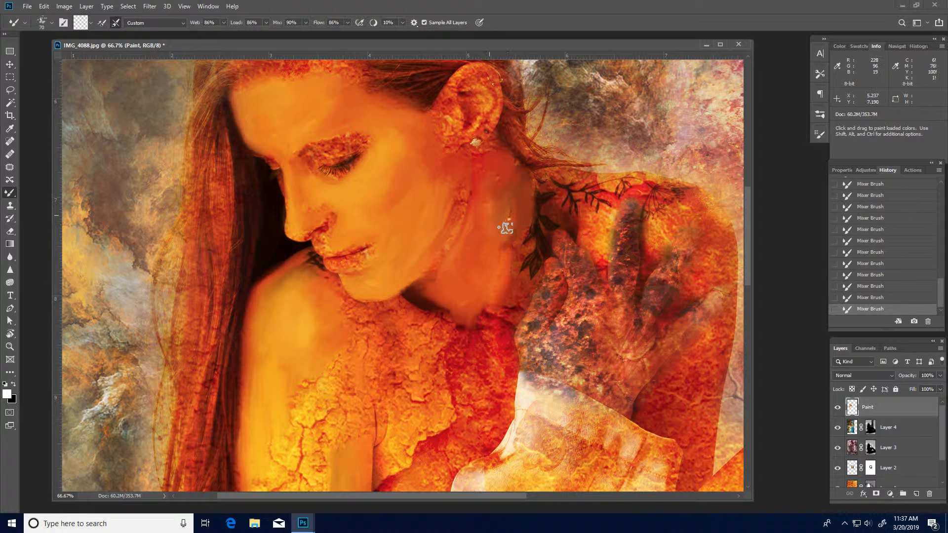
Step: Blend the hard edge between the orange and red textures on the chest beside the arm
left_click_drag(414, 233, 453, 356)
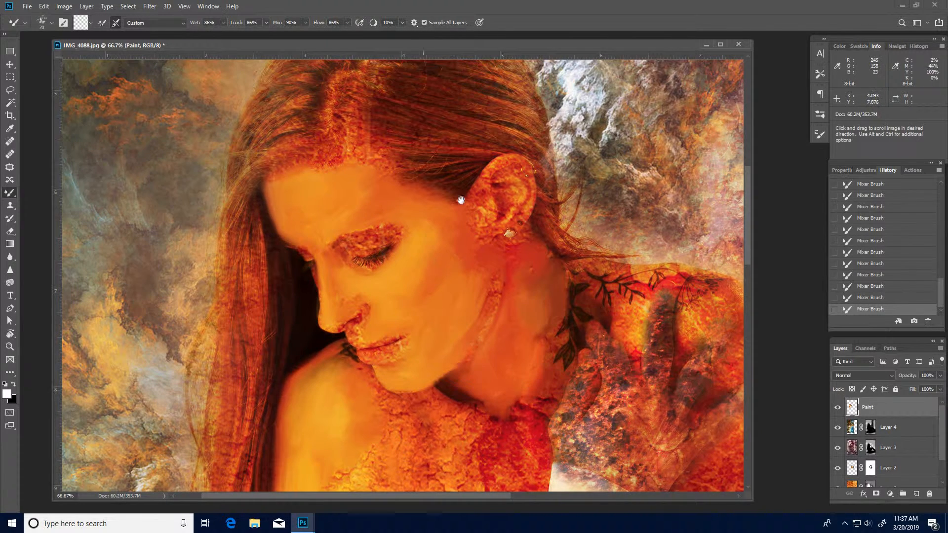
left_click_drag(461, 200, 463, 193)
left_click_drag(430, 351, 427, 272)
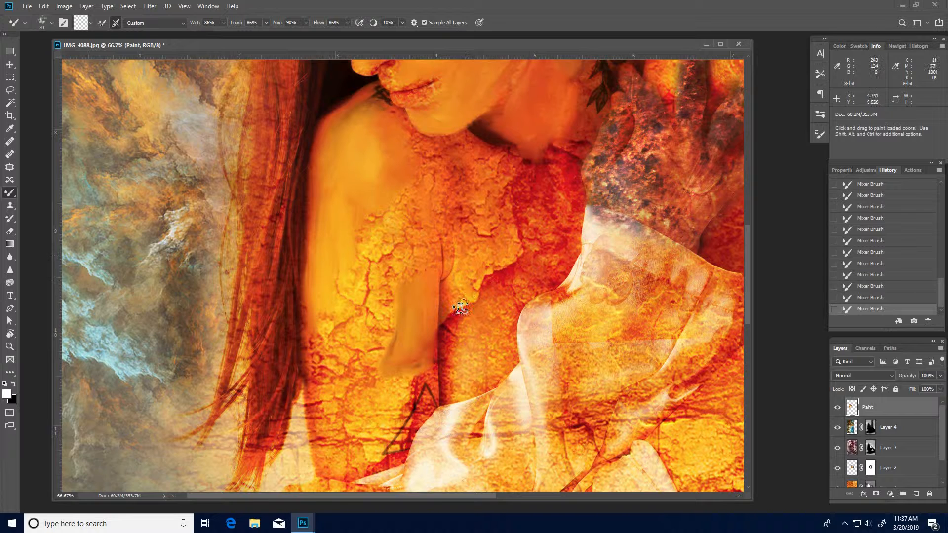
mouse_move(461, 308)
left_mouse_down()
mouse_move(444, 318)
mouse_move(515, 254)
mouse_move(506, 207)
left_mouse_up()
left_click_drag(419, 241, 411, 200)
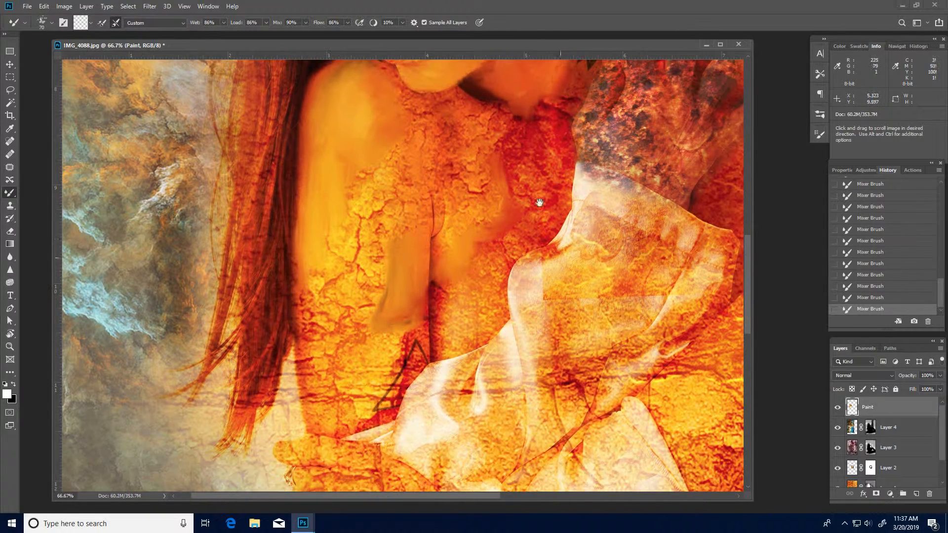
left_click_drag(539, 203, 547, 160)
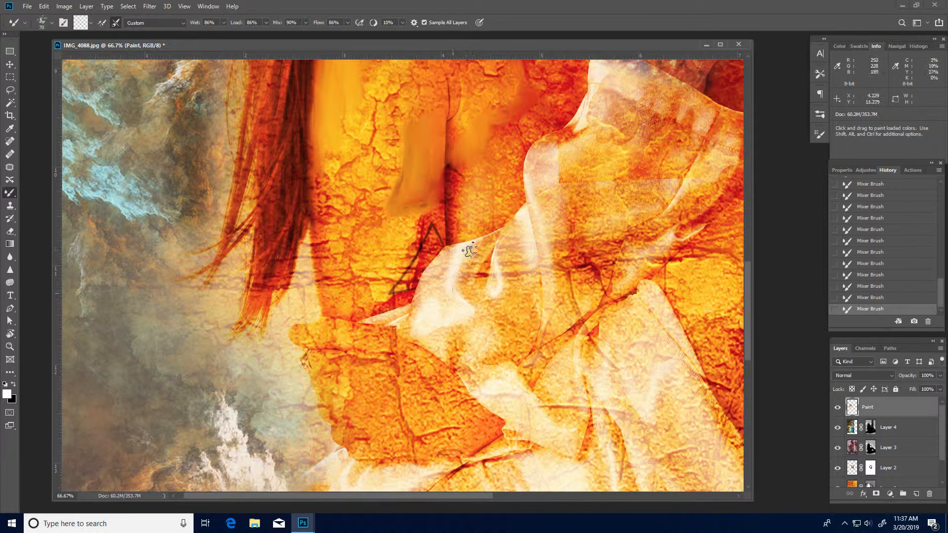
Step: Smooth the white cloth fold beside the lower triangle tattoo, blending its interior and upper edge with the Mixer Brush
mouse_move(476, 282)
left_mouse_down()
mouse_move(475, 294)
mouse_move(449, 254)
mouse_move(424, 303)
mouse_move(427, 280)
left_mouse_up()
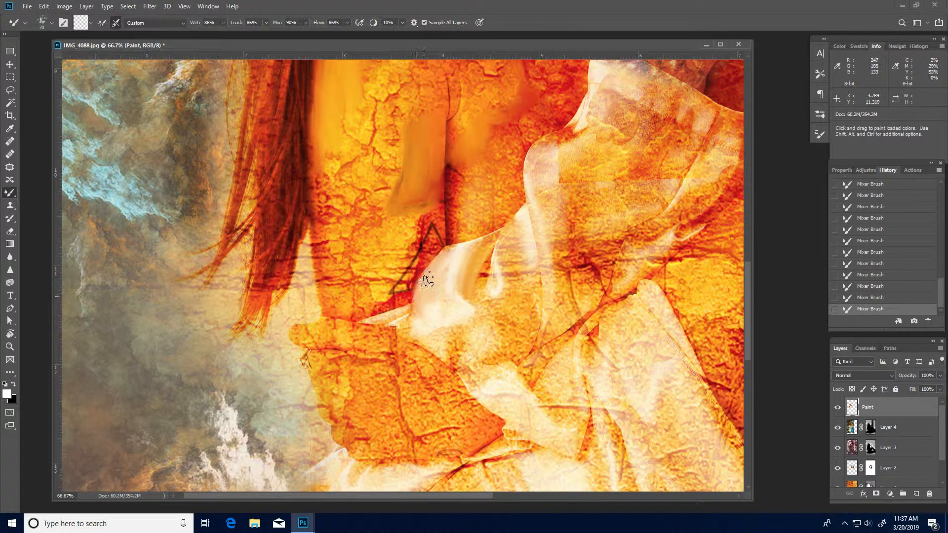
left_click_drag(460, 249, 439, 262)
mouse_move(414, 315)
left_mouse_down()
mouse_move(421, 278)
mouse_move(413, 313)
mouse_move(476, 282)
left_mouse_up()
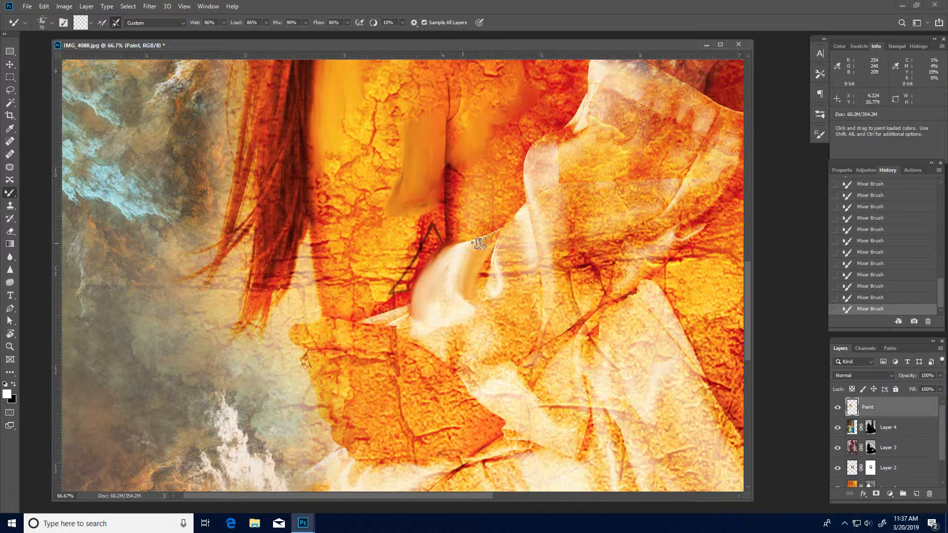
mouse_move(479, 243)
left_mouse_down()
mouse_move(507, 228)
mouse_move(478, 281)
mouse_move(483, 259)
mouse_move(454, 273)
mouse_move(442, 308)
mouse_move(470, 319)
mouse_move(467, 297)
mouse_move(477, 311)
mouse_move(473, 269)
left_mouse_up()
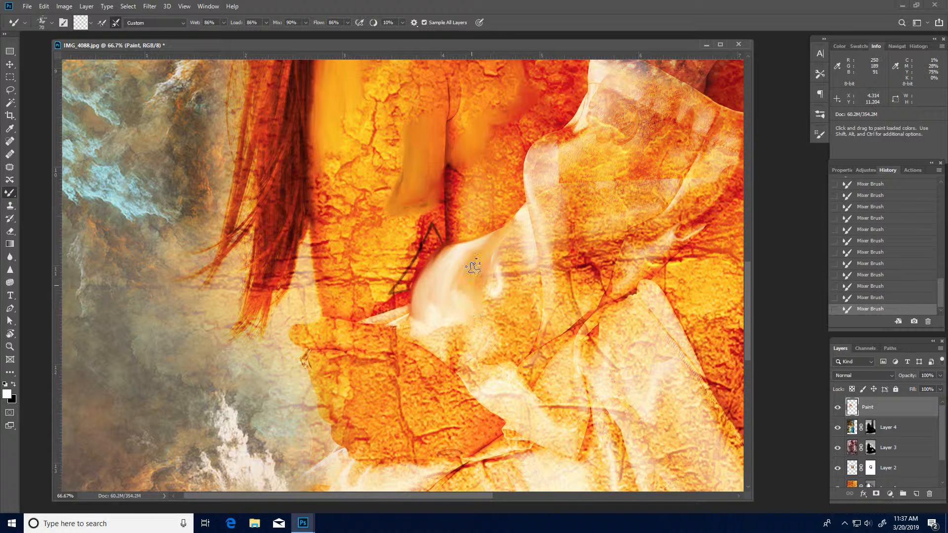
mouse_move(434, 326)
left_mouse_down()
mouse_move(450, 348)
mouse_move(401, 327)
mouse_move(449, 340)
mouse_move(471, 328)
mouse_move(457, 331)
mouse_move(450, 349)
left_mouse_up()
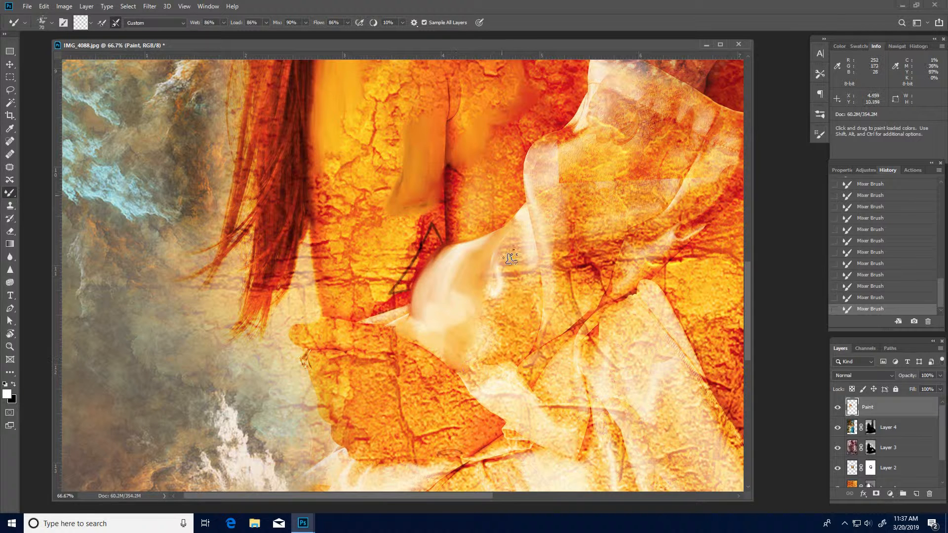
left_click_drag(517, 257, 502, 262)
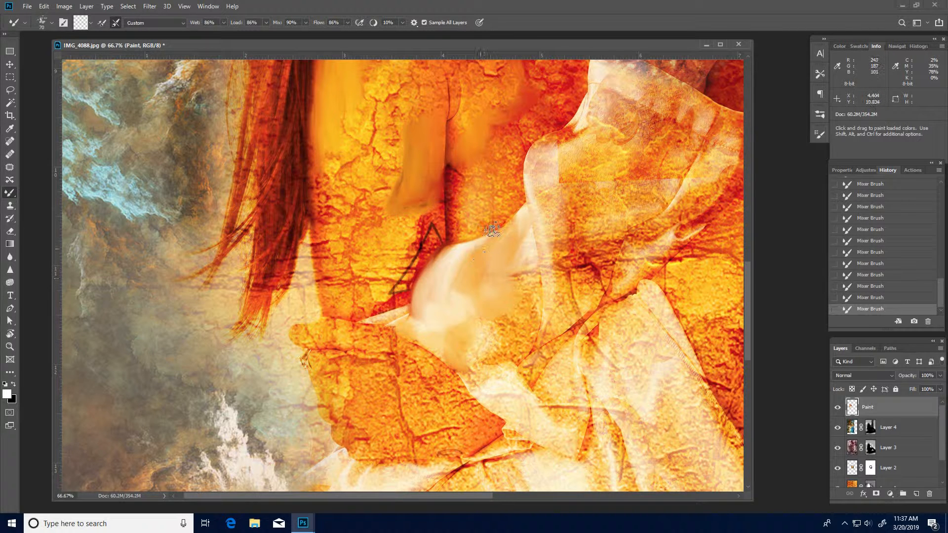
left_click_drag(453, 241, 487, 231)
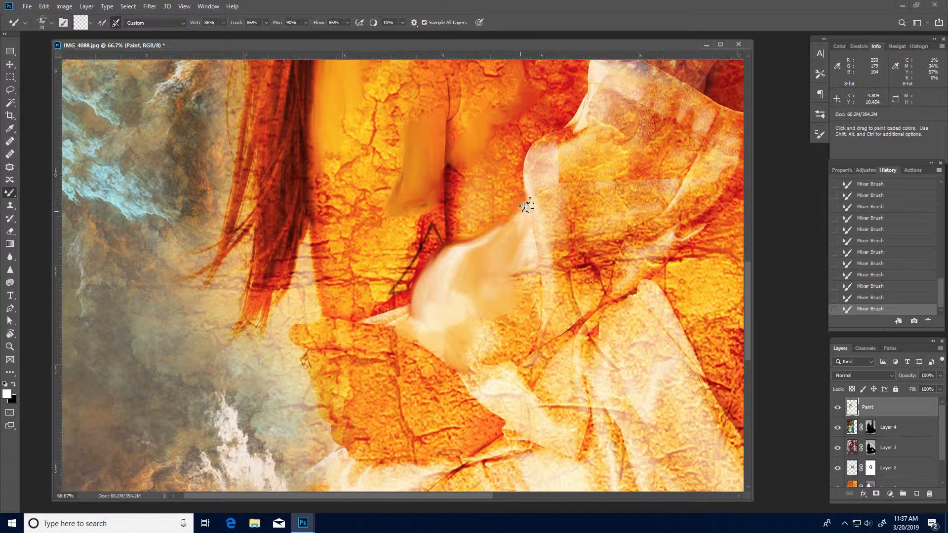
Step: Blend the cloth's rounded upper fold and the long vertical fold running down from it
mouse_move(551, 119)
left_mouse_down()
mouse_move(556, 151)
mouse_move(540, 146)
mouse_move(556, 138)
mouse_move(538, 159)
mouse_move(548, 136)
mouse_move(526, 176)
mouse_move(528, 191)
mouse_move(541, 148)
mouse_move(541, 172)
mouse_move(559, 135)
mouse_move(540, 157)
mouse_move(570, 137)
mouse_move(543, 172)
mouse_move(565, 145)
mouse_move(556, 162)
mouse_move(571, 156)
mouse_move(536, 170)
left_mouse_up()
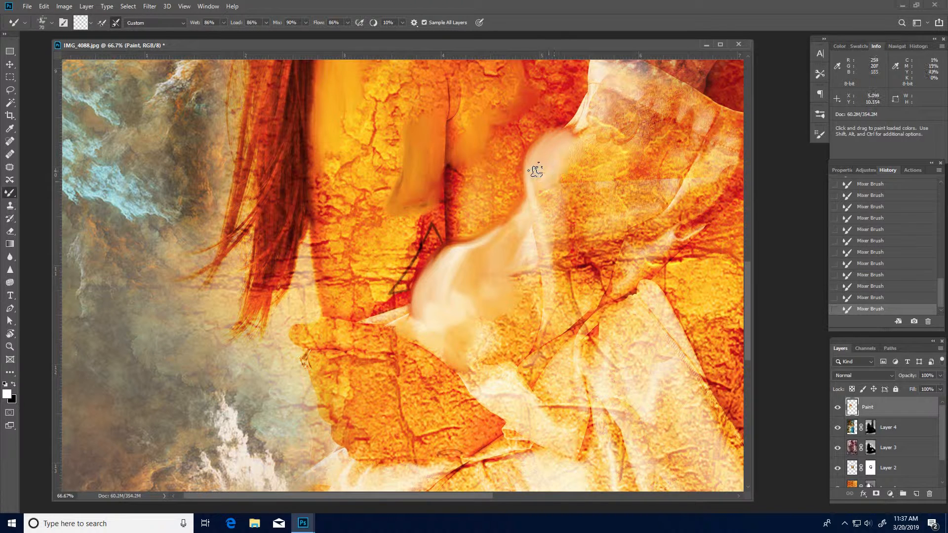
mouse_move(537, 289)
left_mouse_down()
mouse_move(536, 333)
mouse_move(528, 217)
mouse_move(530, 340)
left_mouse_up()
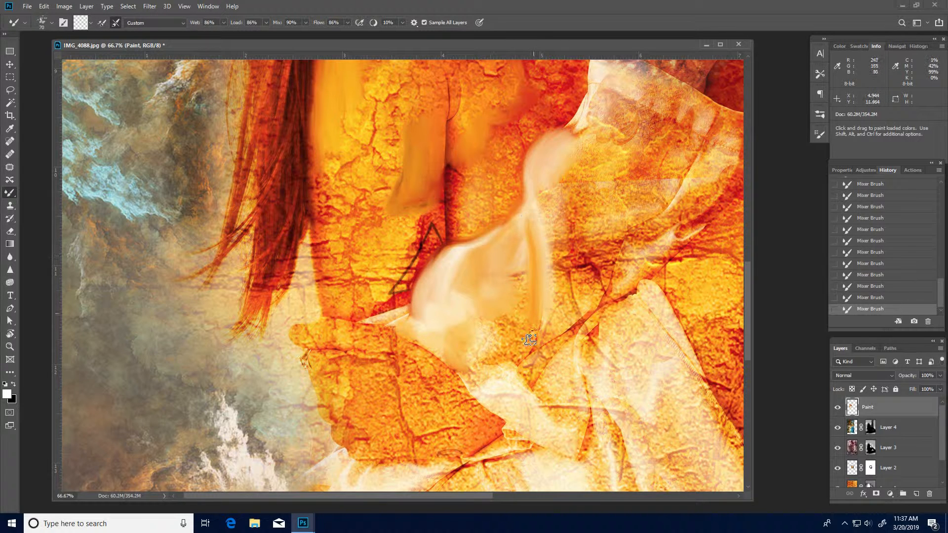
mouse_move(529, 285)
left_mouse_down()
mouse_move(511, 295)
mouse_move(521, 247)
mouse_move(514, 366)
left_mouse_up()
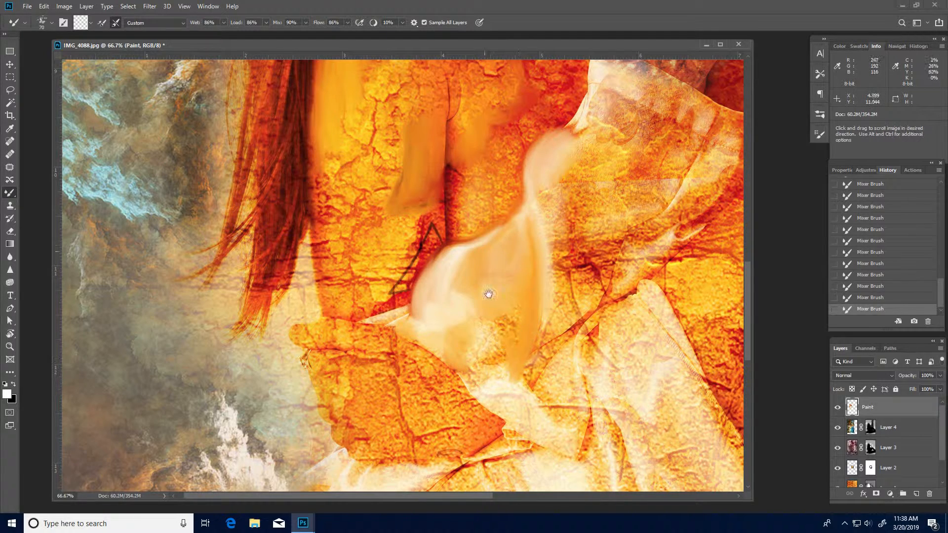
scroll(487, 292, "up", 10)
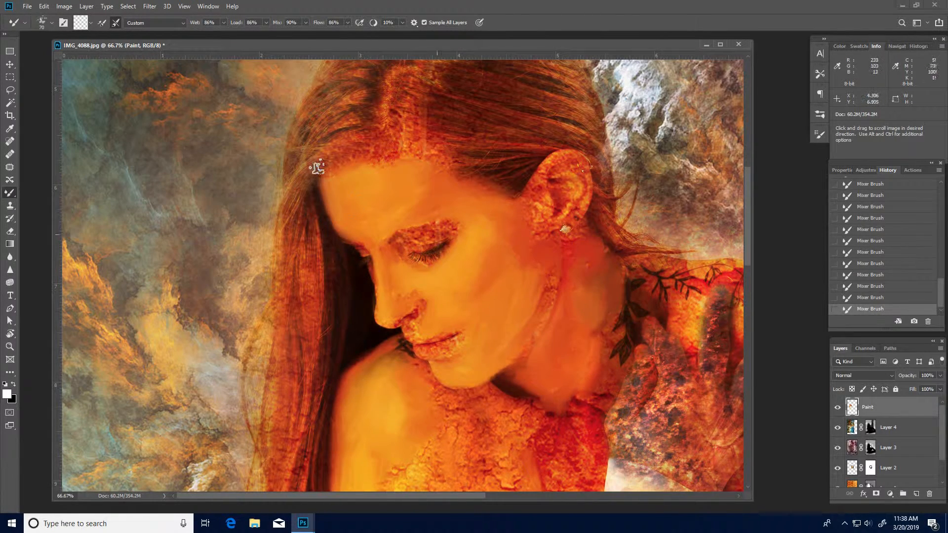
Step: Smooth the long hair hanging in front of the face with lengthwise Mixer Brush strokes, from temple height down to the shoulder
mouse_move(311, 213)
left_mouse_down()
mouse_move(292, 395)
mouse_move(298, 449)
mouse_move(312, 386)
mouse_move(292, 430)
left_mouse_up()
mouse_move(317, 256)
left_mouse_down()
mouse_move(313, 363)
mouse_move(284, 486)
left_mouse_up()
left_click_drag(310, 353, 297, 486)
left_click_drag(320, 316, 319, 403)
left_click_drag(332, 240, 320, 425)
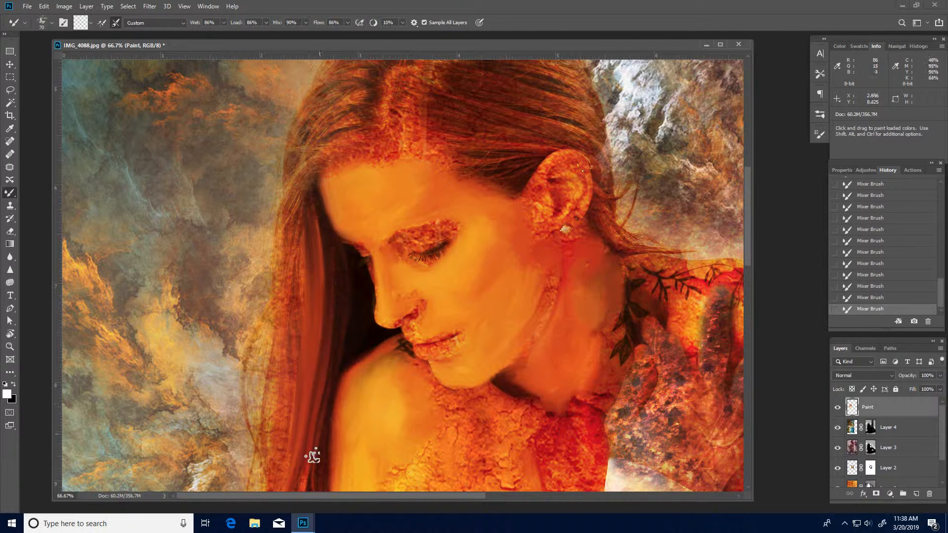
mouse_move(328, 316)
left_mouse_down()
mouse_move(316, 440)
mouse_move(305, 430)
left_mouse_up()
left_click_drag(271, 277, 281, 450)
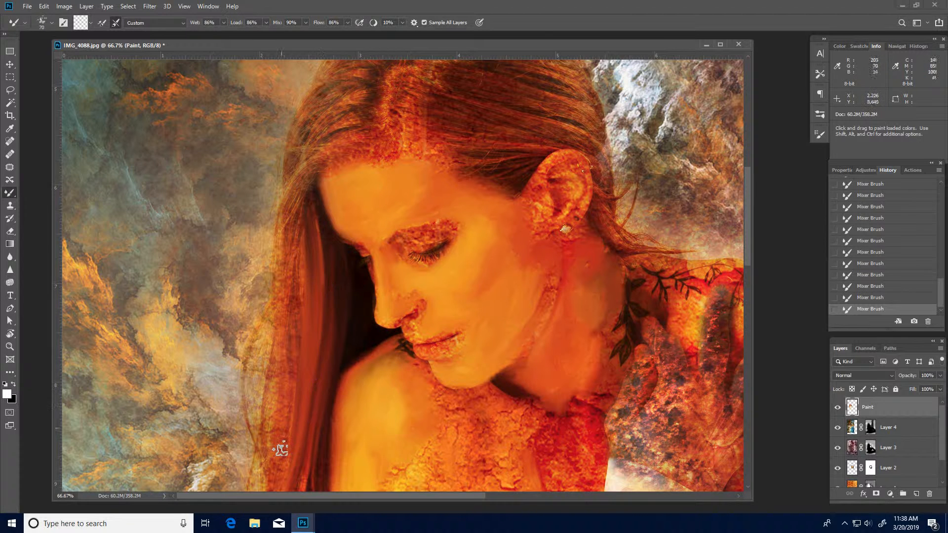
left_click_drag(288, 230, 287, 405)
left_click_drag(298, 261, 292, 375)
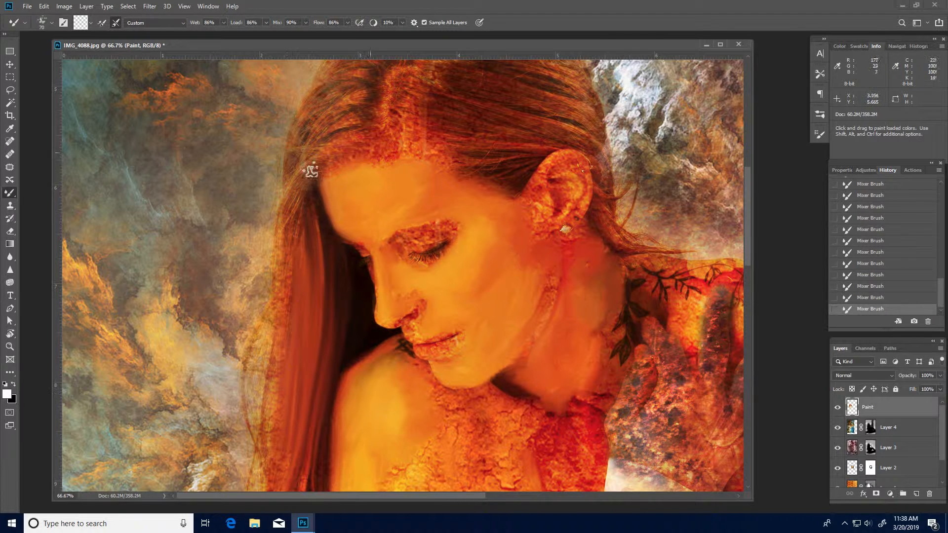
Step: Blend the hair from the forehead hairline around the temple into the smoothed long strands below
left_click_drag(374, 150, 298, 238)
mouse_move(319, 173)
left_mouse_down()
mouse_move(287, 194)
mouse_move(299, 275)
left_mouse_up()
left_click_drag(289, 203, 281, 288)
left_click_drag(307, 242, 294, 294)
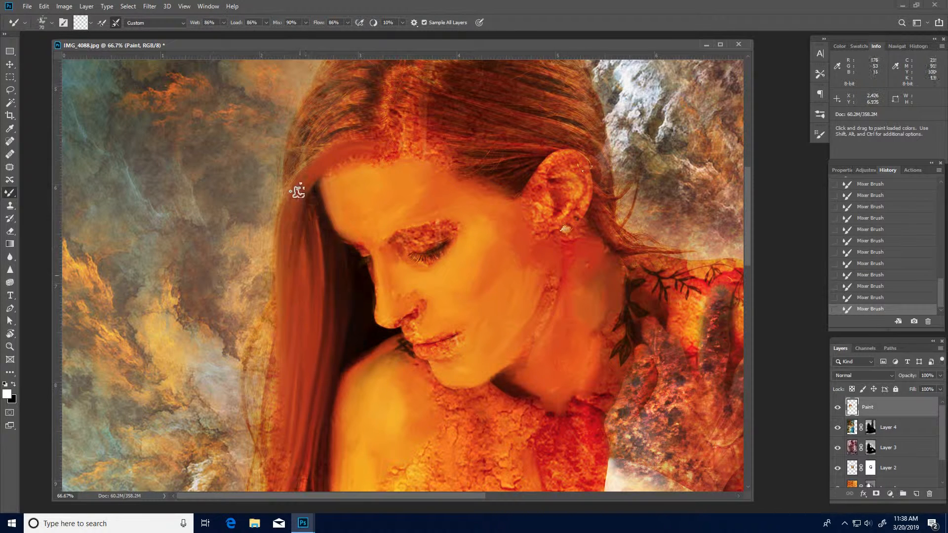
left_click_drag(297, 192, 320, 315)
left_click_drag(307, 206, 315, 383)
Step: Smooth the hair section running down beside the shoulder and upper arm, following the direction of the strands
key("space")
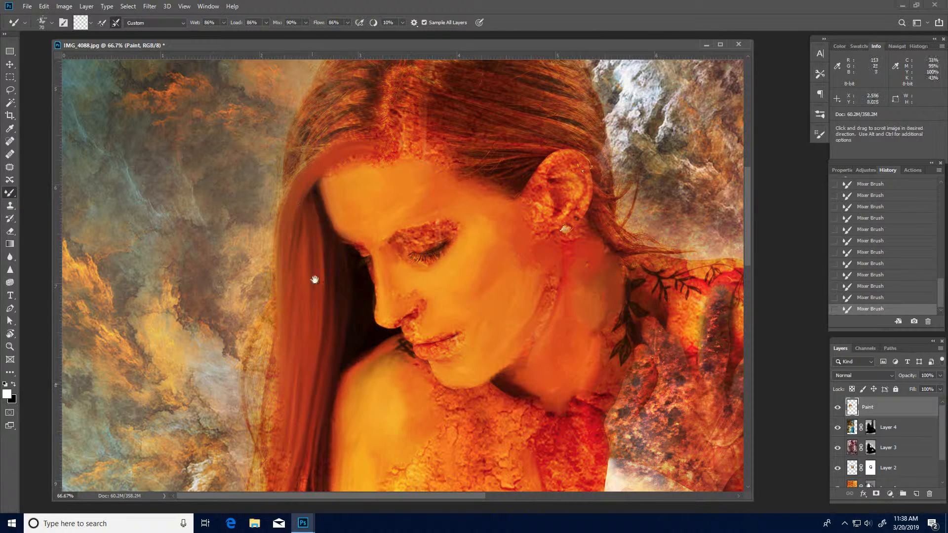
left_click_drag(314, 280, 314, 127)
left_click_drag(284, 271, 270, 423)
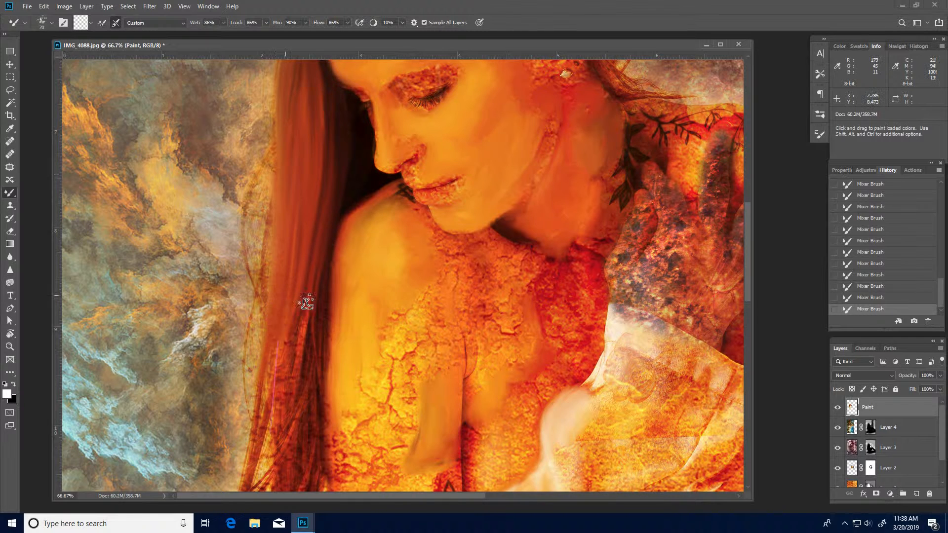
left_click_drag(306, 302, 293, 430)
left_click_drag(301, 286, 293, 425)
left_click_drag(297, 310, 296, 452)
left_click_drag(310, 187, 307, 432)
left_click_drag(305, 299, 311, 381)
left_click_drag(326, 216, 311, 371)
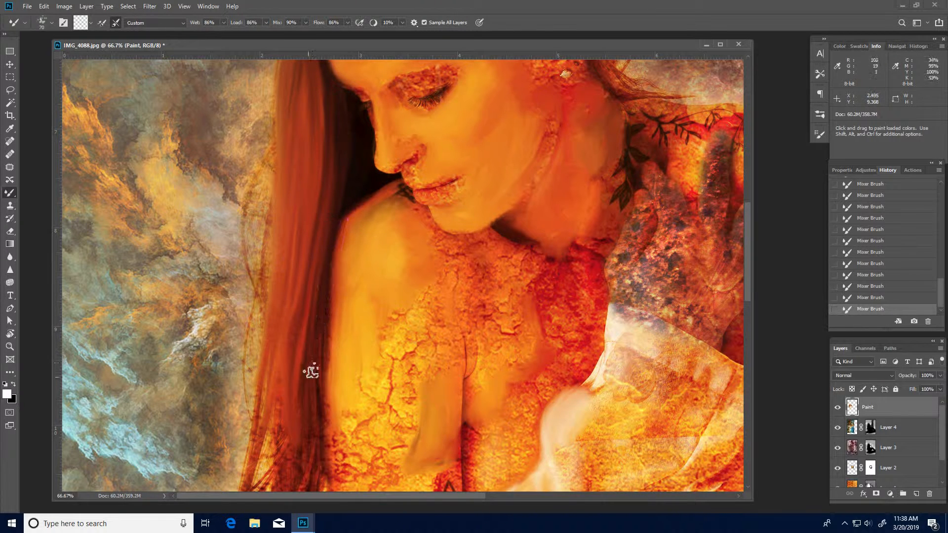
Step: Blend the lower hair ends into soft painted strands, including the thin outer wisps that flare toward the background
left_click_drag(356, 191, 320, 357)
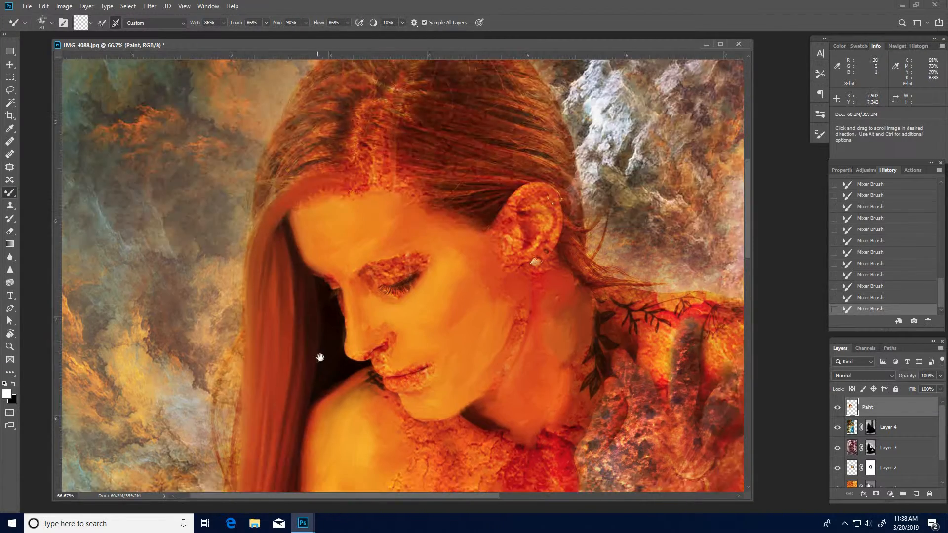
mouse_move(302, 437)
left_mouse_down()
mouse_move(303, 345)
mouse_move(331, 128)
left_mouse_up()
mouse_move(313, 217)
left_mouse_down()
mouse_move(291, 401)
mouse_move(308, 341)
mouse_move(311, 374)
mouse_move(284, 410)
mouse_move(274, 454)
mouse_move(287, 447)
left_mouse_up()
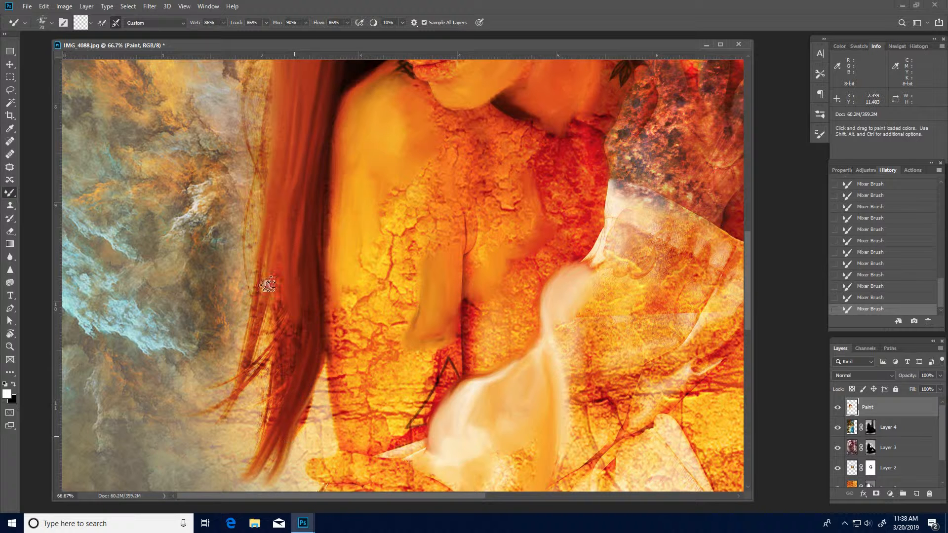
left_click_drag(268, 285, 269, 420)
left_click_drag(280, 281, 261, 412)
mouse_move(272, 221)
left_mouse_down()
mouse_move(276, 363)
mouse_move(267, 411)
left_mouse_up()
left_click_drag(266, 232, 225, 407)
left_click_drag(259, 279, 227, 418)
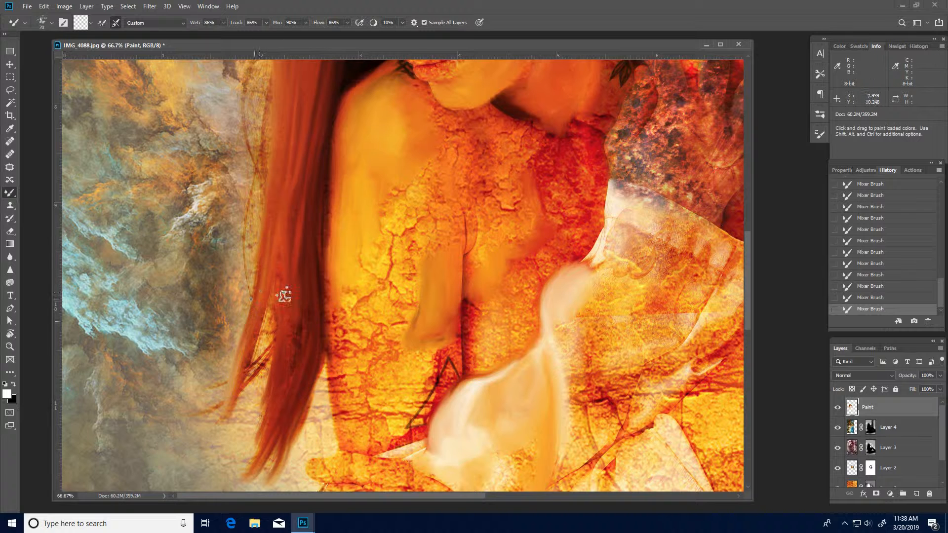
left_click_drag(256, 309, 226, 395)
left_click_drag(276, 326, 242, 390)
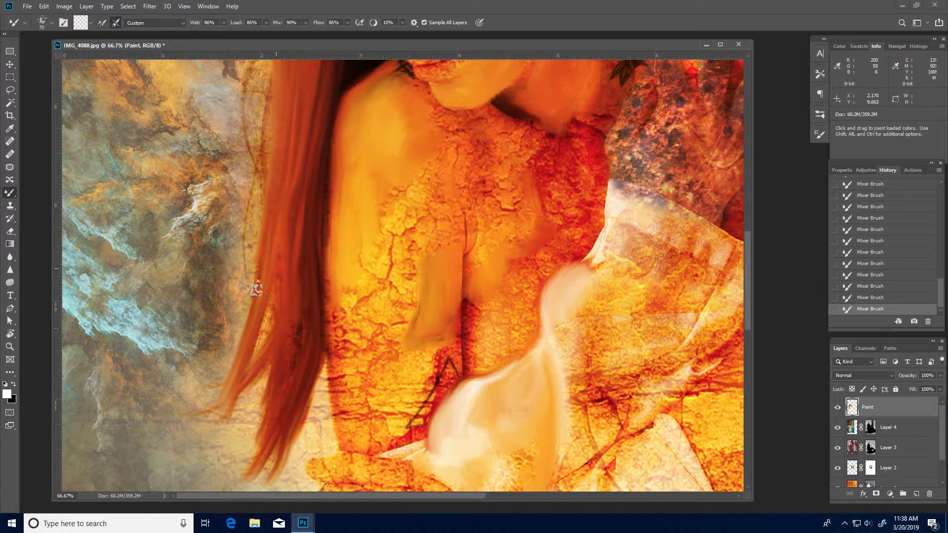
Step: Fill and smooth the gap between the outer wisps and the main lock near the hair ends
left_click_drag(257, 292, 252, 364)
left_click_drag(293, 279, 275, 375)
left_click_drag(292, 316, 283, 380)
left_click_drag(289, 280, 291, 343)
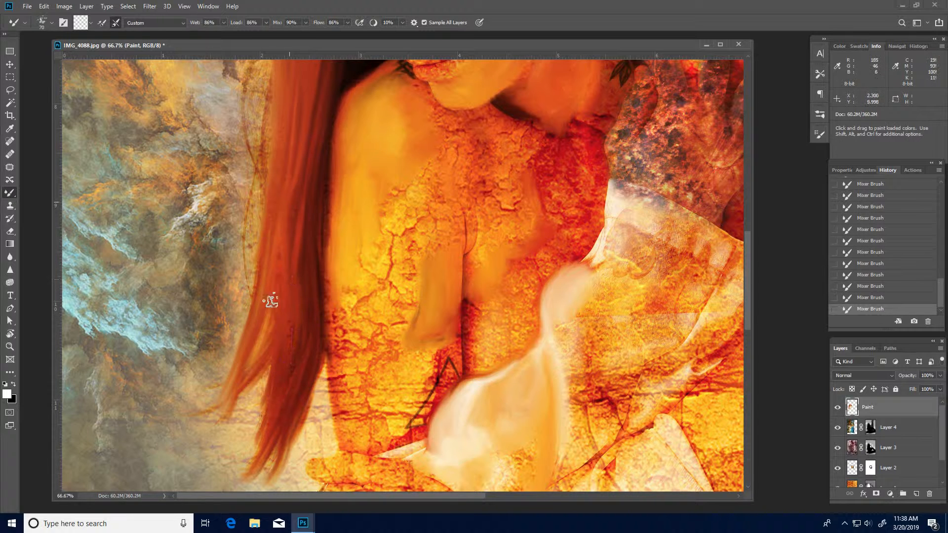
left_click_drag(271, 301, 270, 307)
left_click_drag(295, 208, 301, 262)
Step: Smooth the hair above the forehead, sweeping from the parting down toward the temple
key("space")
left_click_drag(343, 150, 271, 390)
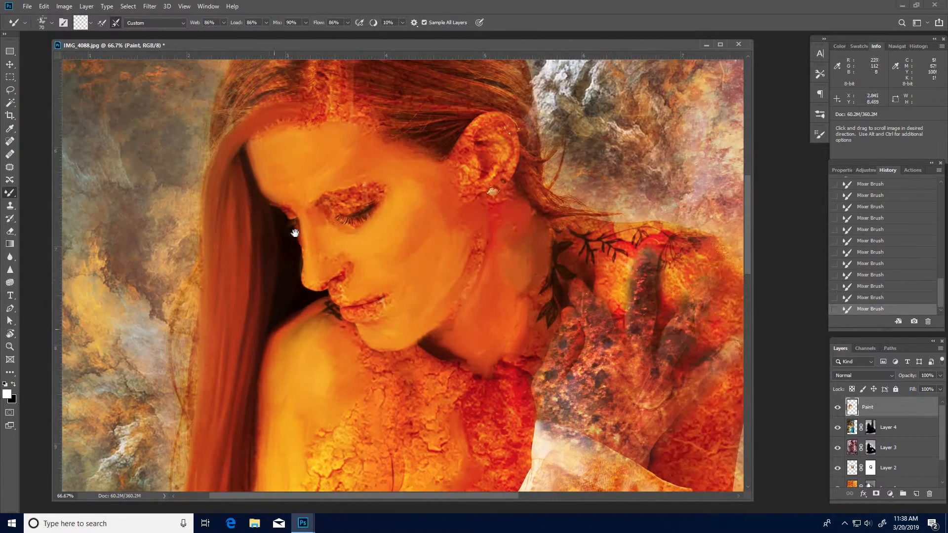
left_click_drag(295, 233, 287, 347)
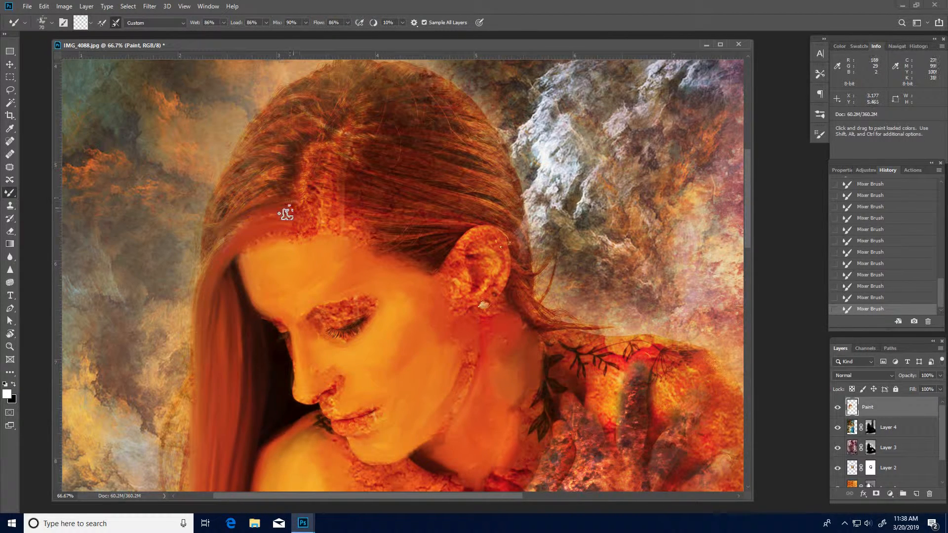
left_click_drag(286, 213, 199, 280)
mouse_move(293, 184)
left_mouse_down()
mouse_move(239, 210)
mouse_move(212, 246)
left_mouse_up()
left_click_drag(245, 211, 208, 249)
Step: Enlarge the Mixer Brush to 175 and smooth the grey and brown rock texture behind the head into soft clouds
key("space")
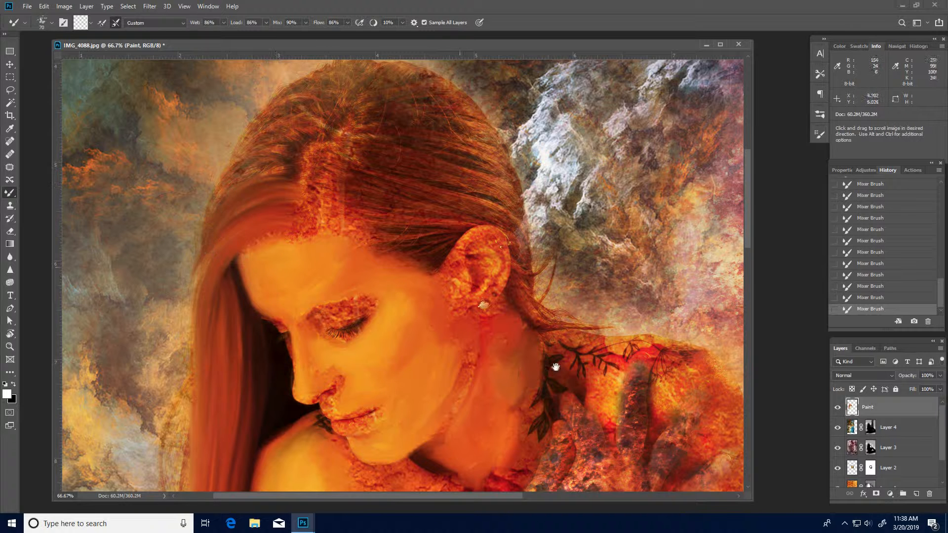
left_click_drag(432, 419, 355, 328)
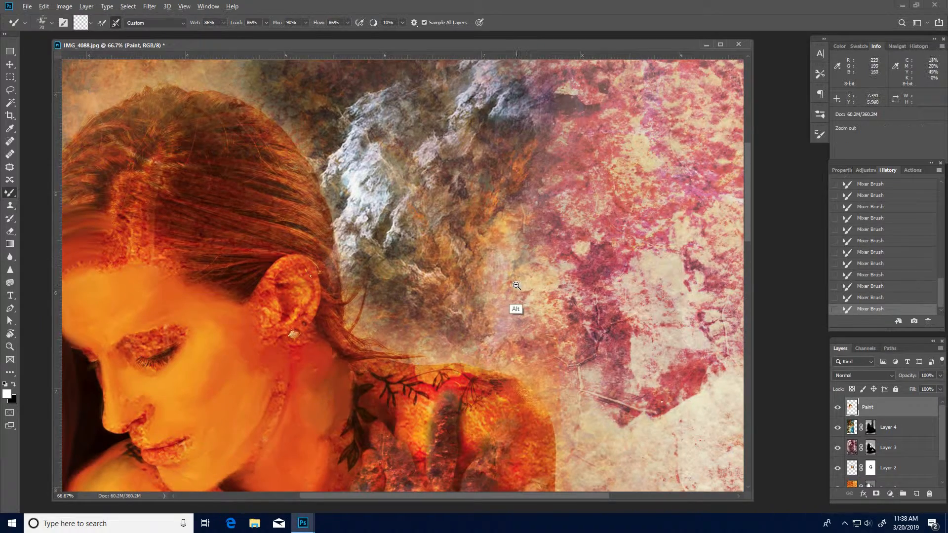
left_click_drag(561, 154, 503, 294)
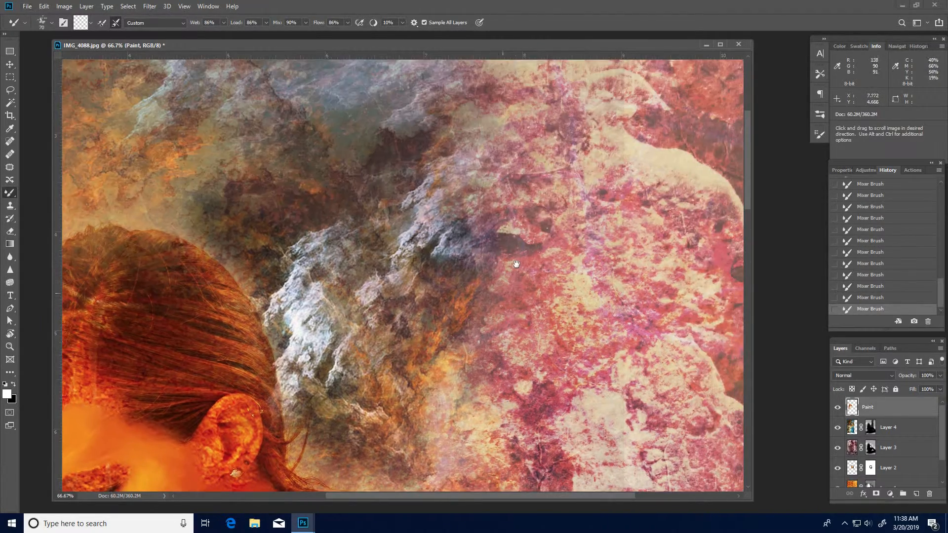
left_click_drag(503, 220, 455, 187)
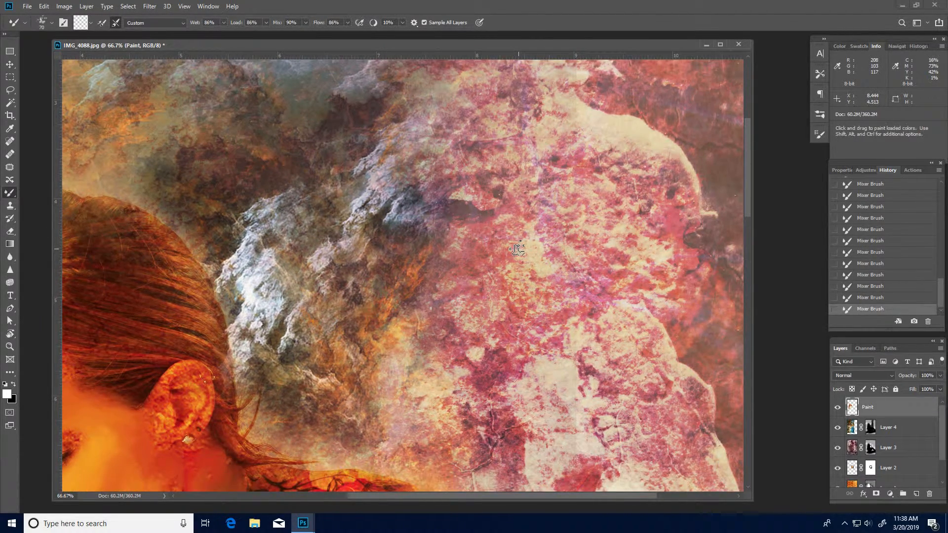
key("bracketright")
key("bracketright")
key("bracketright")
mouse_move(388, 182)
left_mouse_down()
mouse_move(395, 198)
mouse_move(383, 225)
mouse_move(345, 197)
mouse_move(375, 163)
left_mouse_up()
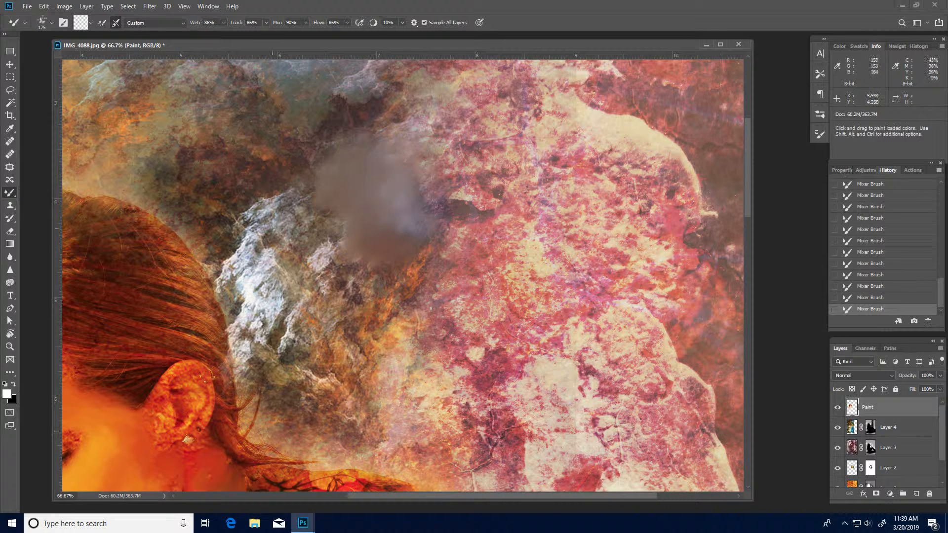
mouse_move(272, 228)
left_mouse_down()
mouse_move(257, 158)
mouse_move(276, 173)
mouse_move(296, 227)
mouse_move(254, 243)
left_mouse_up()
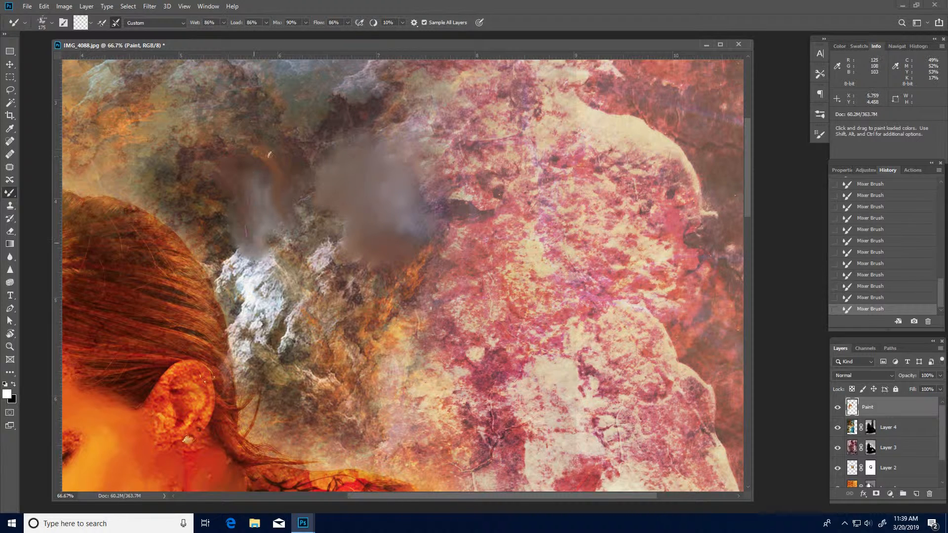
mouse_move(269, 154)
left_mouse_down()
mouse_move(291, 165)
mouse_move(310, 193)
mouse_move(299, 242)
mouse_move(327, 215)
mouse_move(288, 295)
mouse_move(267, 313)
mouse_move(321, 364)
mouse_move(315, 346)
mouse_move(375, 292)
mouse_move(395, 316)
mouse_move(434, 282)
left_mouse_up()
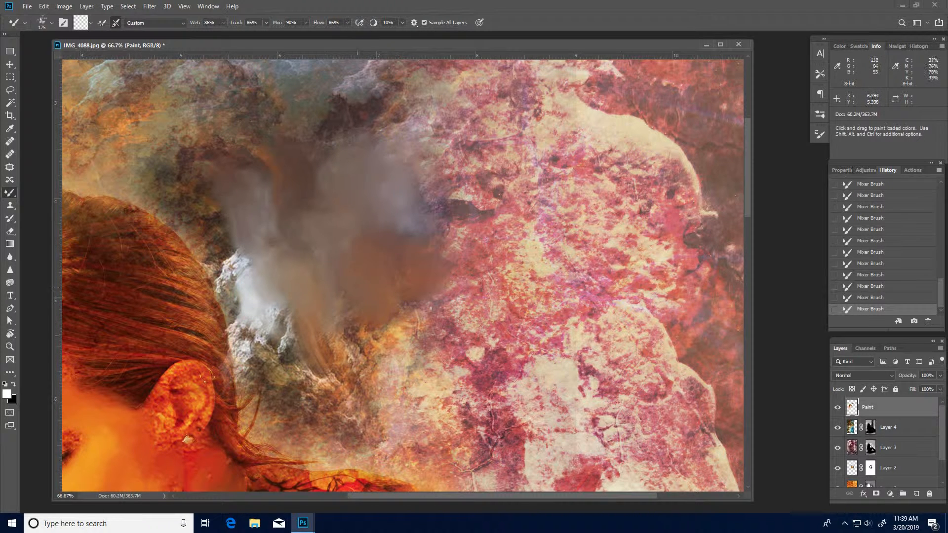
mouse_move(357, 340)
left_mouse_down()
mouse_move(346, 360)
mouse_move(385, 355)
mouse_move(410, 311)
mouse_move(384, 318)
left_mouse_up()
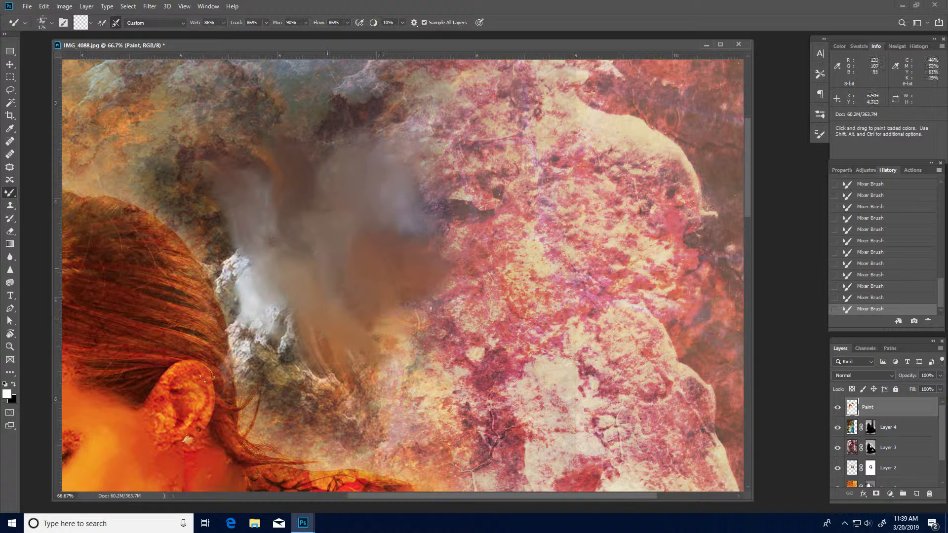
Step: Blend the upper pink and cream background texture into the smoothed grey clouds, including the dark area above them
mouse_move(572, 131)
left_mouse_down()
mouse_move(553, 171)
mouse_move(526, 173)
mouse_move(627, 158)
mouse_move(672, 199)
mouse_move(632, 148)
mouse_move(523, 247)
mouse_move(463, 177)
mouse_move(499, 140)
mouse_move(482, 253)
mouse_move(421, 131)
mouse_move(425, 230)
mouse_move(452, 245)
mouse_move(520, 175)
left_mouse_up()
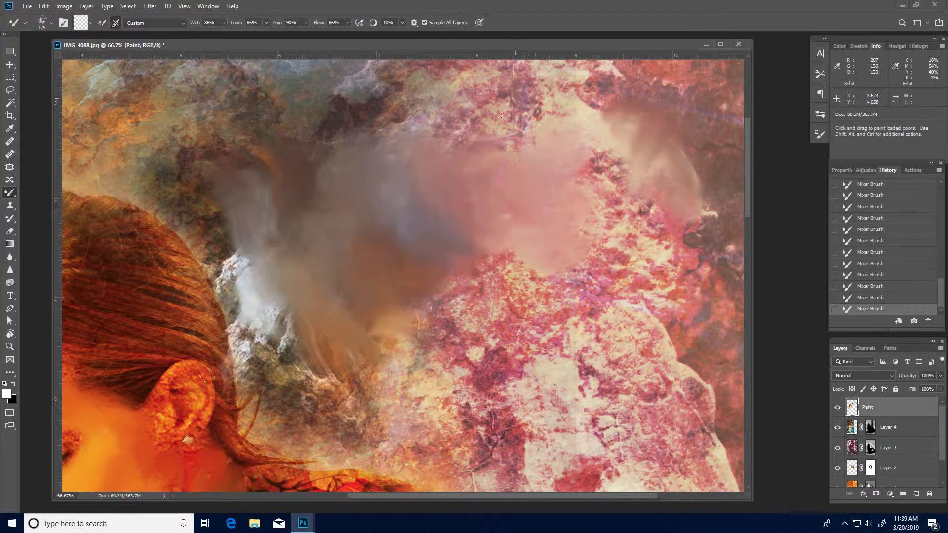
left_click_drag(483, 146, 457, 107)
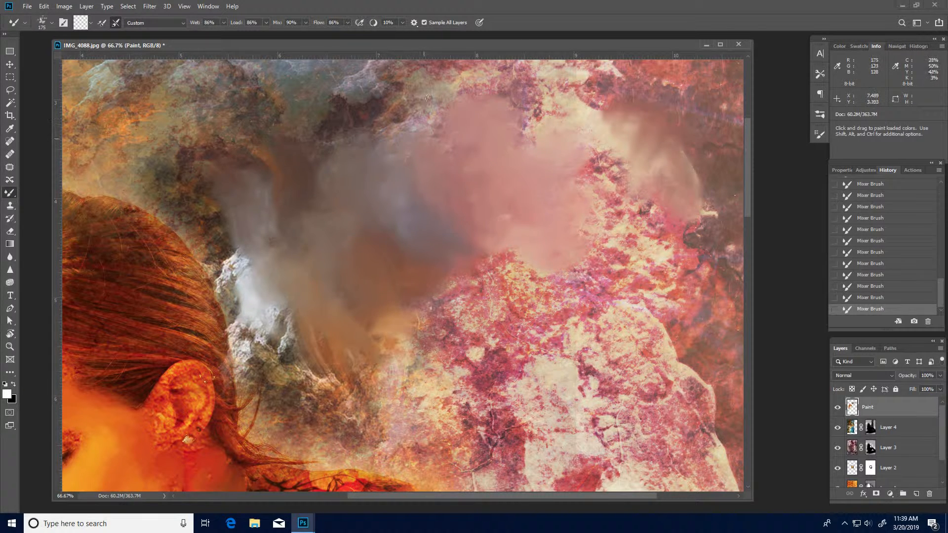
mouse_move(385, 129)
left_mouse_down()
mouse_move(395, 116)
mouse_move(364, 82)
mouse_move(336, 124)
mouse_move(374, 89)
mouse_move(415, 209)
left_mouse_up()
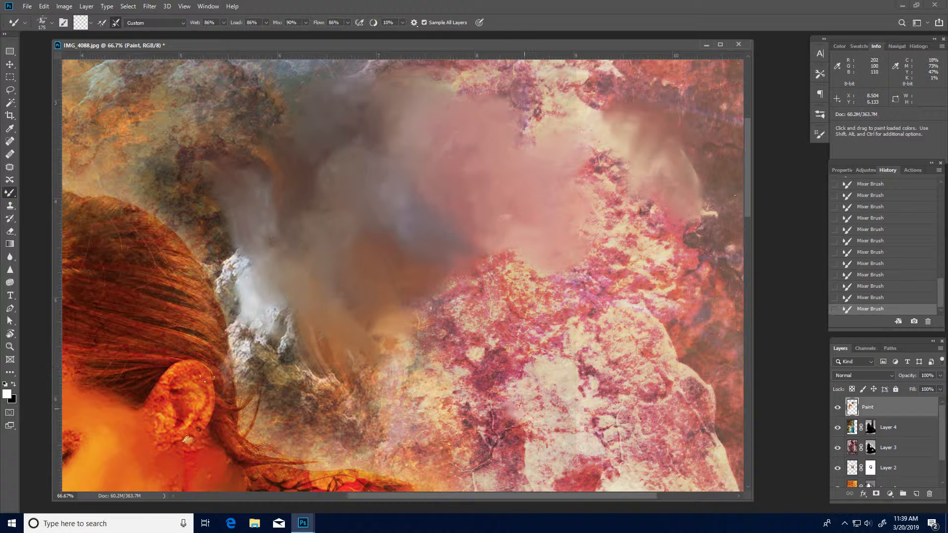
Step: Smooth the pink and cream texture below the blended clouds, continuing down toward the background beside the shoulder
mouse_move(520, 404)
left_mouse_down()
mouse_move(528, 429)
mouse_move(573, 385)
left_mouse_up()
mouse_move(519, 338)
left_mouse_down()
mouse_move(526, 348)
mouse_move(494, 386)
mouse_move(474, 346)
left_mouse_up()
mouse_move(550, 332)
left_mouse_down()
mouse_move(568, 311)
mouse_move(517, 253)
mouse_move(498, 276)
mouse_move(462, 294)
mouse_move(491, 346)
left_mouse_up()
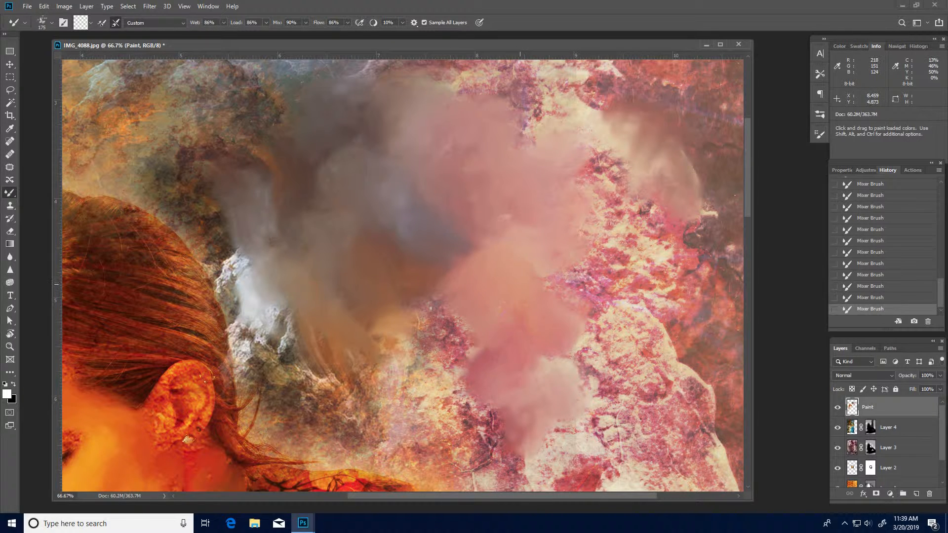
scroll(589, 259, "down", 5)
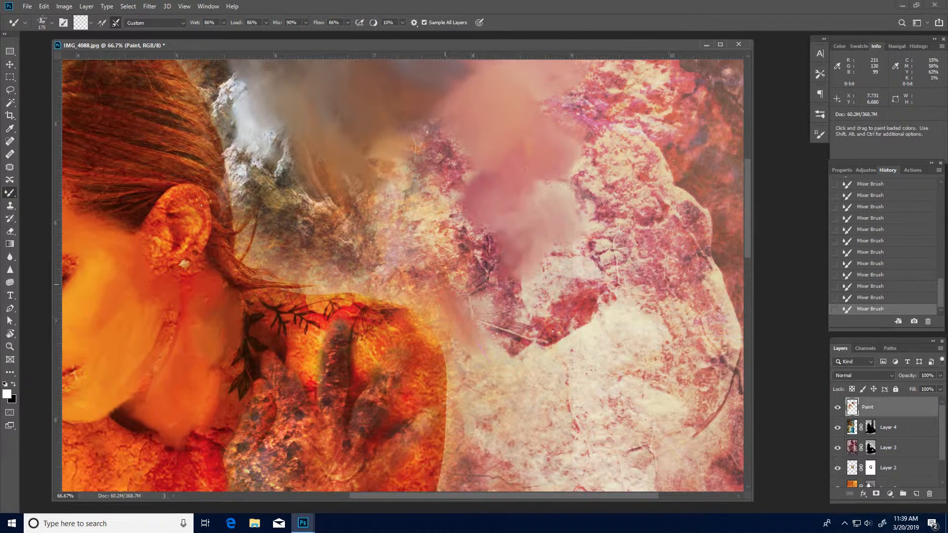
left_click_drag(494, 365, 509, 226)
left_click_drag(510, 326, 513, 185)
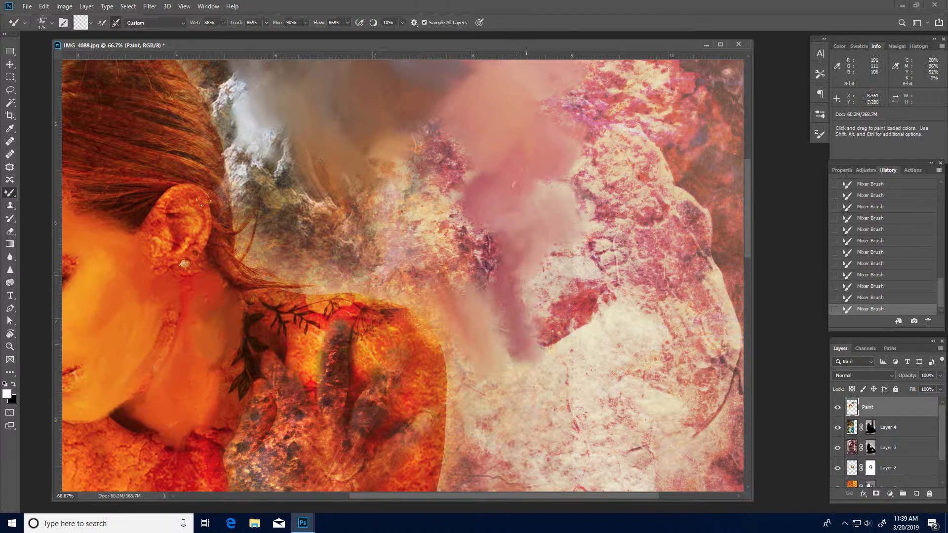
mouse_move(499, 277)
left_mouse_down()
mouse_move(438, 159)
mouse_move(439, 197)
mouse_move(461, 184)
left_mouse_up()
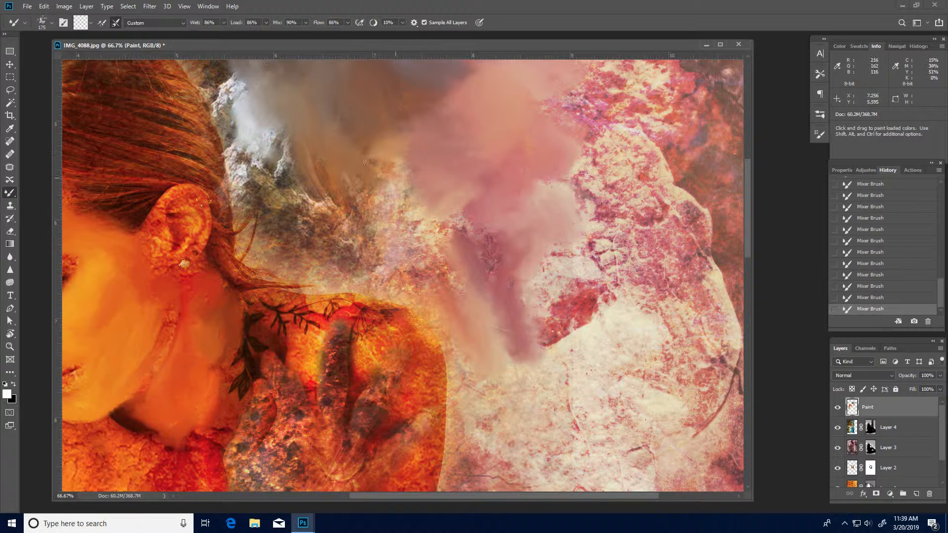
Step: Blend the remaining background texture directly above the shoulder, from behind the ear across to the smoothed pink area
mouse_move(365, 162)
left_mouse_down()
mouse_move(393, 198)
mouse_move(363, 151)
mouse_move(330, 219)
mouse_move(393, 295)
left_mouse_up()
mouse_move(451, 332)
left_mouse_down()
mouse_move(411, 265)
mouse_move(414, 227)
mouse_move(433, 241)
mouse_move(425, 215)
mouse_move(477, 226)
mouse_move(478, 266)
mouse_move(453, 265)
mouse_move(454, 295)
mouse_move(477, 225)
left_mouse_up()
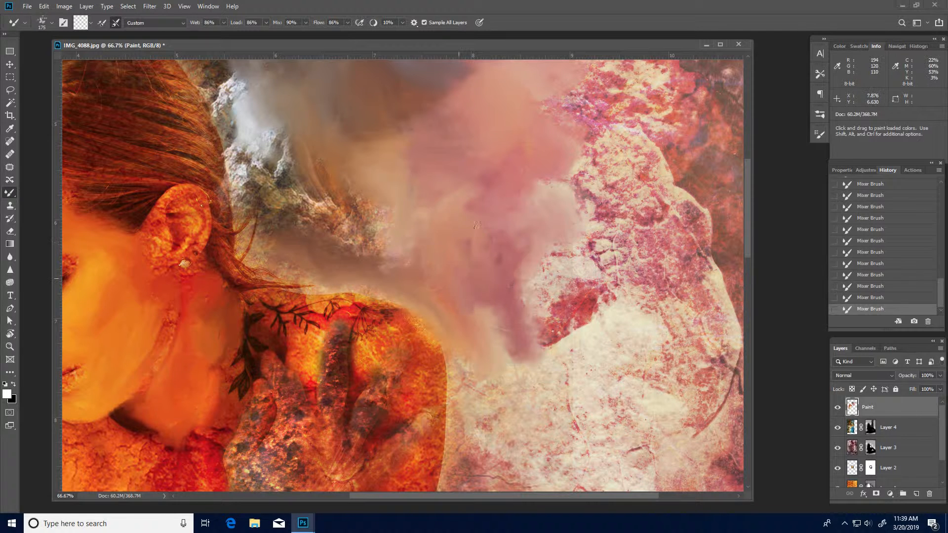
mouse_move(275, 197)
left_mouse_down()
mouse_move(286, 165)
mouse_move(328, 209)
mouse_move(336, 197)
mouse_move(390, 245)
left_mouse_up()
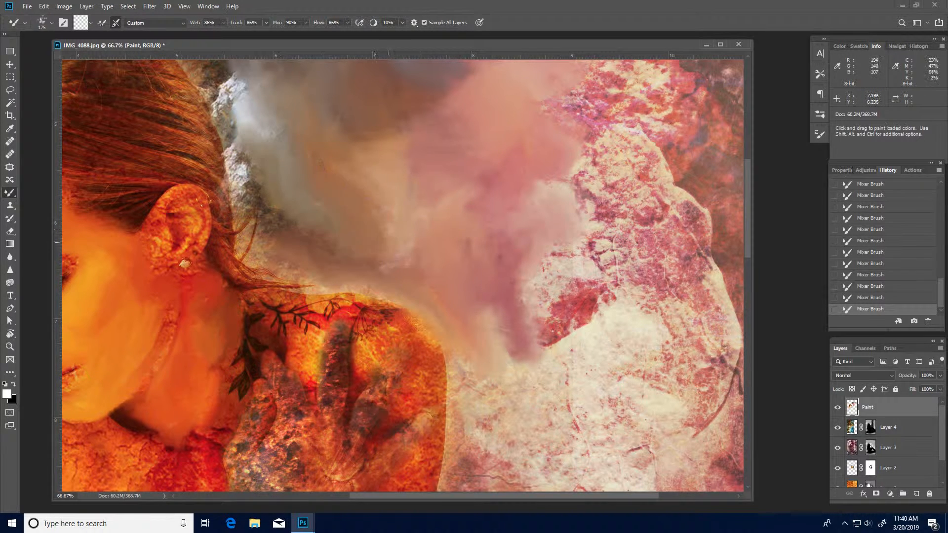
Step: Reduce the Mixer Brush to 70 and smooth the background along the long hair's outer edge, covering the stray wisps
left_click_drag(355, 277, 753, 338)
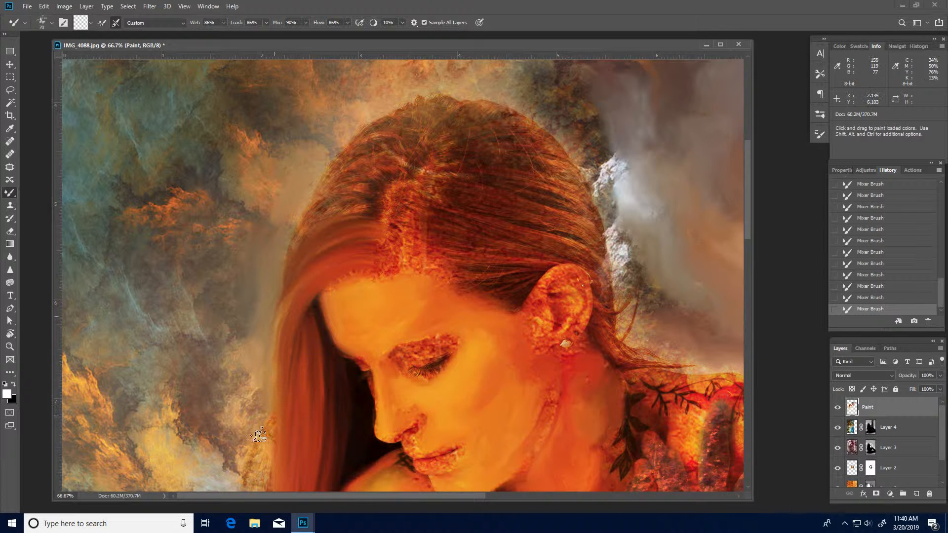
left_click_drag(251, 313, 250, 221)
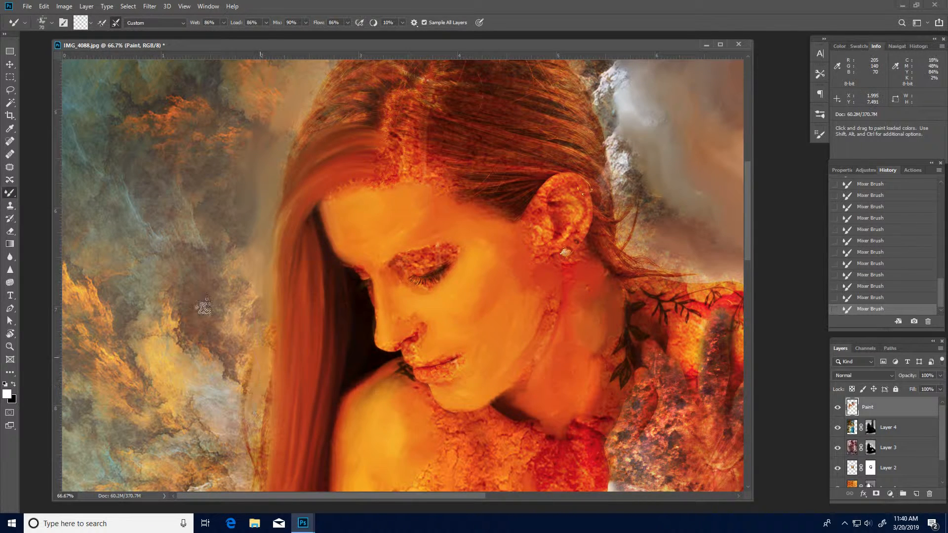
mouse_move(251, 395)
left_mouse_down()
mouse_move(239, 358)
mouse_move(258, 380)
mouse_move(253, 333)
mouse_move(226, 259)
mouse_move(259, 322)
mouse_move(258, 285)
left_mouse_up()
mouse_move(268, 348)
left_mouse_down()
mouse_move(256, 440)
mouse_move(246, 393)
mouse_move(257, 445)
mouse_move(265, 405)
mouse_move(259, 457)
left_mouse_up()
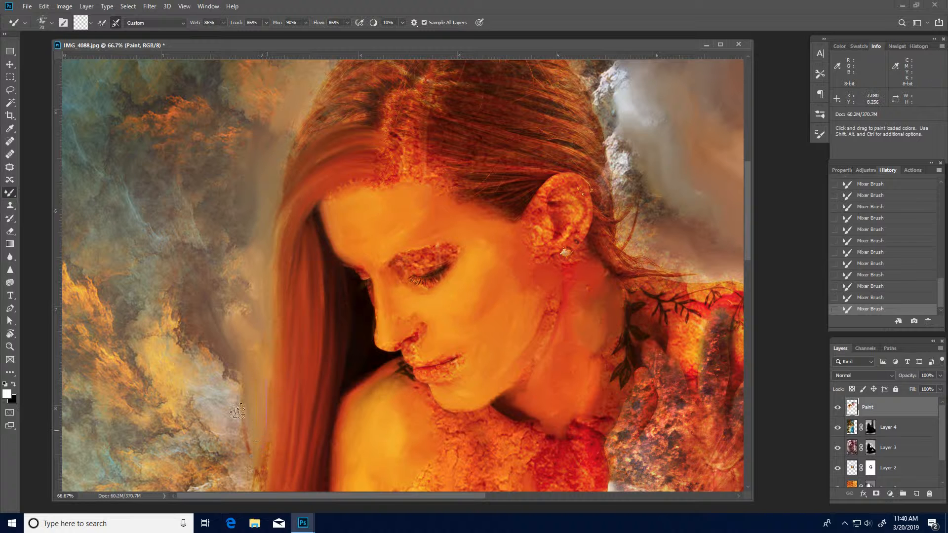
mouse_move(219, 342)
left_mouse_down()
mouse_move(195, 300)
mouse_move(241, 337)
mouse_move(226, 287)
mouse_move(240, 284)
mouse_move(249, 314)
left_mouse_up()
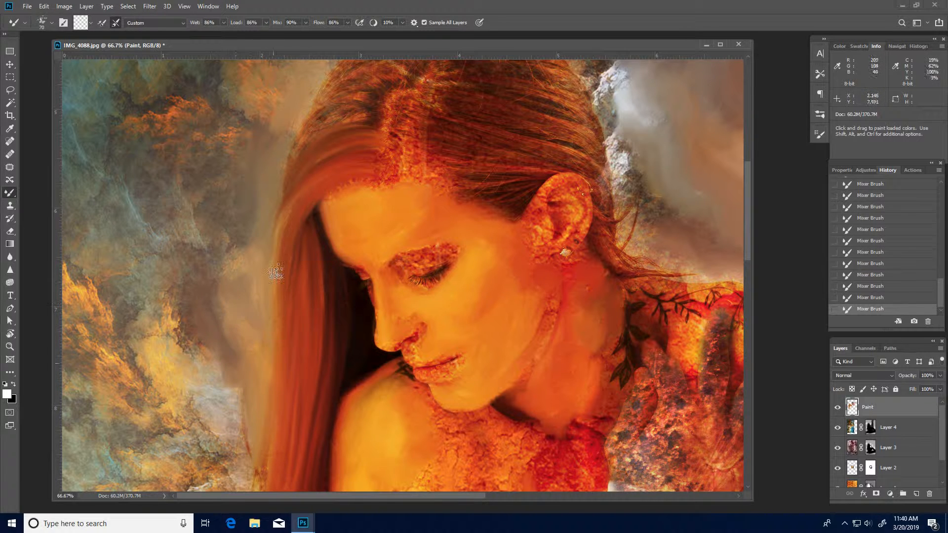
Step: Smooth the front hair from the parting above the forehead down into the long strands beside the face
left_click_drag(236, 243, 232, 386)
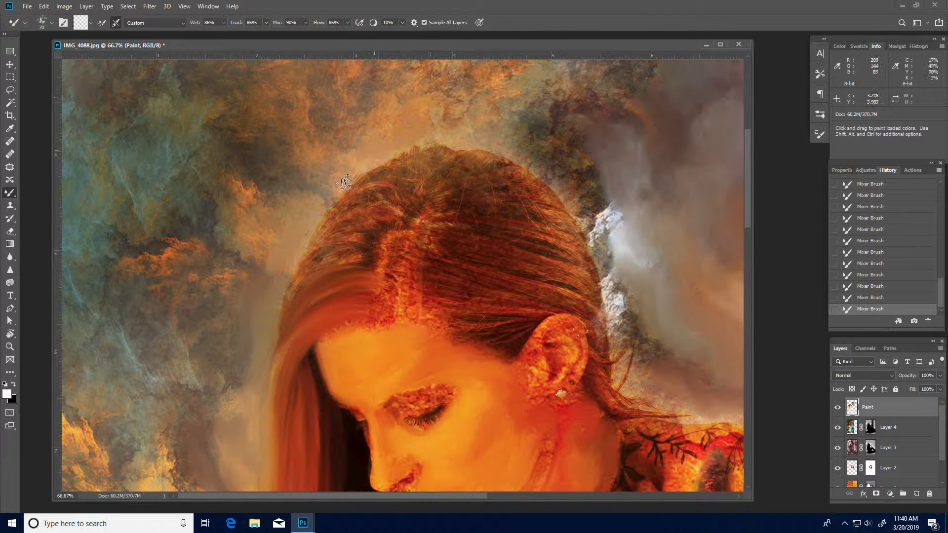
left_click_drag(387, 220, 341, 230)
left_click_drag(392, 246, 361, 249)
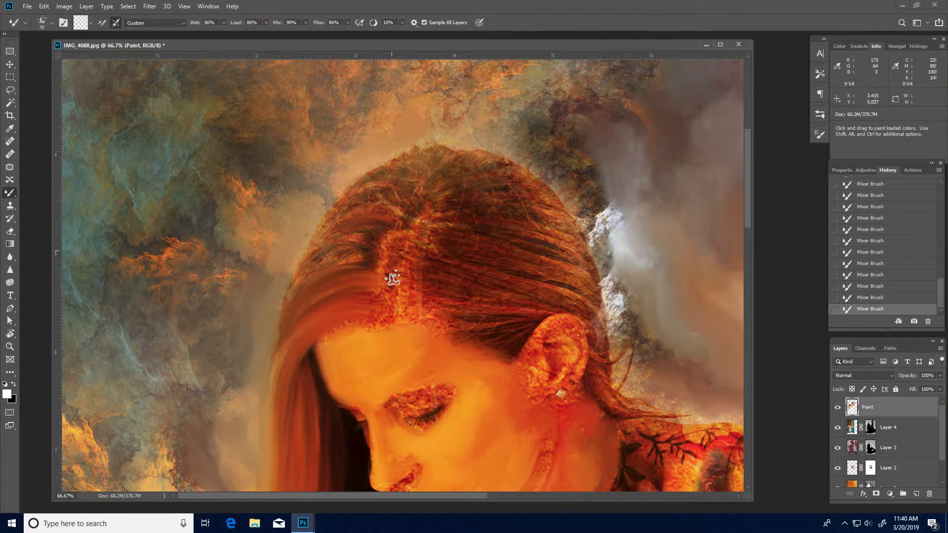
mouse_move(395, 280)
left_mouse_down()
mouse_move(340, 259)
mouse_move(387, 284)
mouse_move(370, 272)
mouse_move(354, 290)
mouse_move(393, 298)
mouse_move(368, 308)
mouse_move(392, 309)
mouse_move(350, 307)
mouse_move(388, 316)
mouse_move(342, 320)
mouse_move(387, 323)
mouse_move(316, 341)
mouse_move(315, 373)
mouse_move(358, 325)
mouse_move(299, 395)
left_mouse_up()
key("space")
left_click_drag(375, 356, 380, 227)
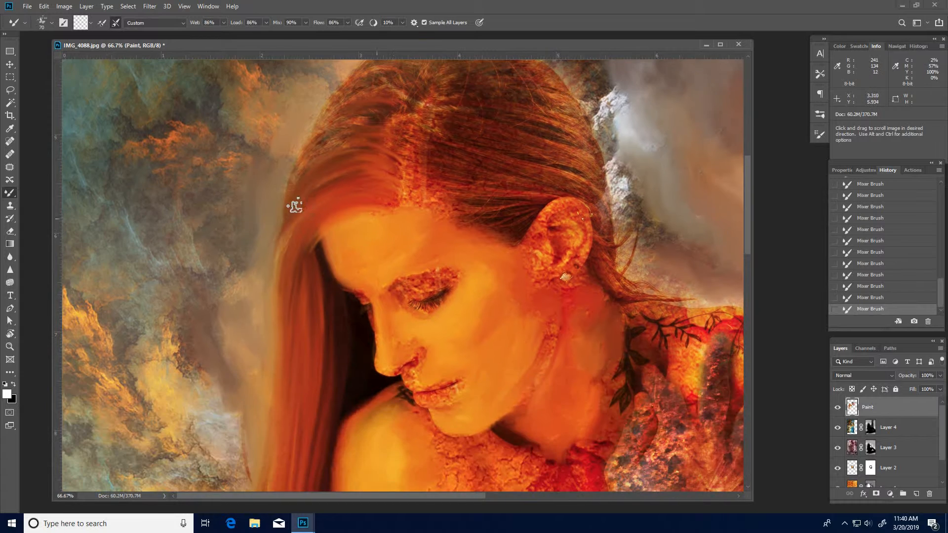
mouse_move(318, 230)
left_mouse_down()
mouse_move(319, 296)
mouse_move(304, 244)
mouse_move(318, 345)
left_mouse_up()
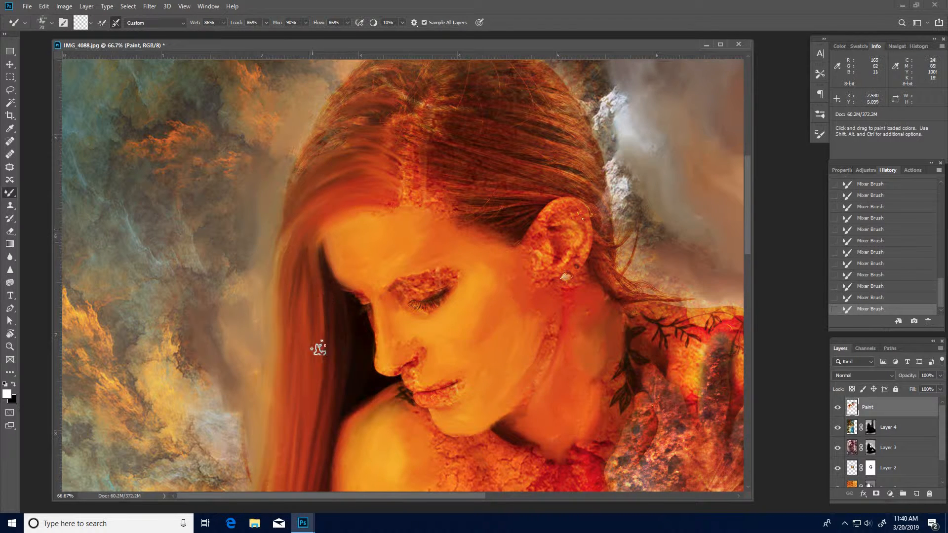
Step: Blend the textured hair on the ear side of the parting, along the hairline from the forehead to the ear
key("space")
left_click_drag(470, 371, 447, 305)
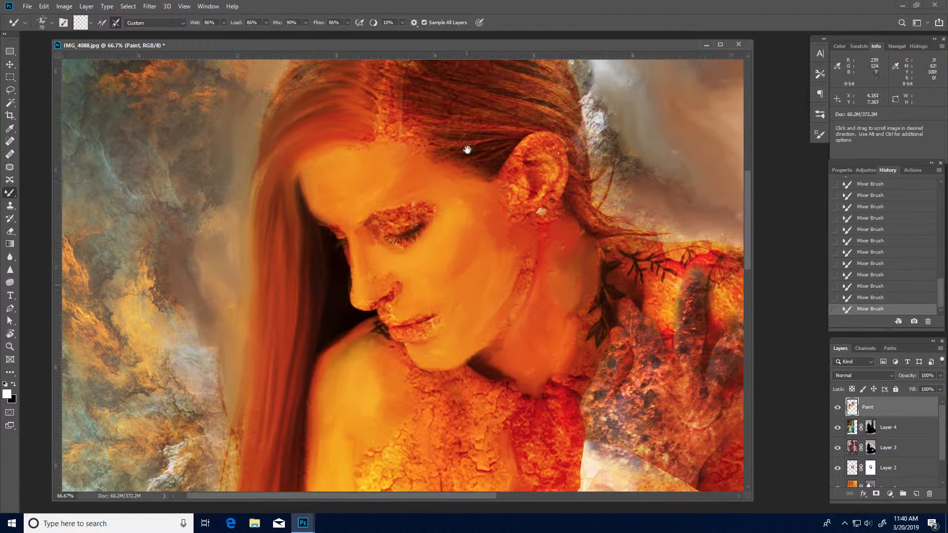
left_click_drag(511, 168, 479, 335)
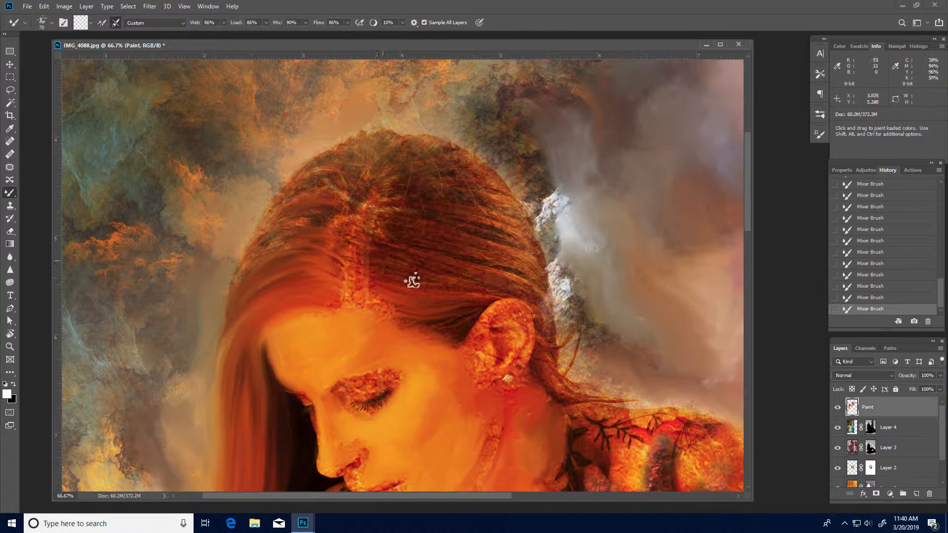
mouse_move(395, 261)
left_mouse_down()
mouse_move(419, 269)
mouse_move(355, 273)
mouse_move(352, 290)
mouse_move(394, 280)
mouse_move(372, 305)
mouse_move(364, 294)
mouse_move(399, 305)
mouse_move(359, 296)
mouse_move(400, 309)
mouse_move(360, 304)
mouse_move(446, 327)
mouse_move(477, 298)
mouse_move(403, 308)
mouse_move(487, 307)
mouse_move(432, 320)
mouse_move(450, 332)
mouse_move(473, 289)
left_mouse_up()
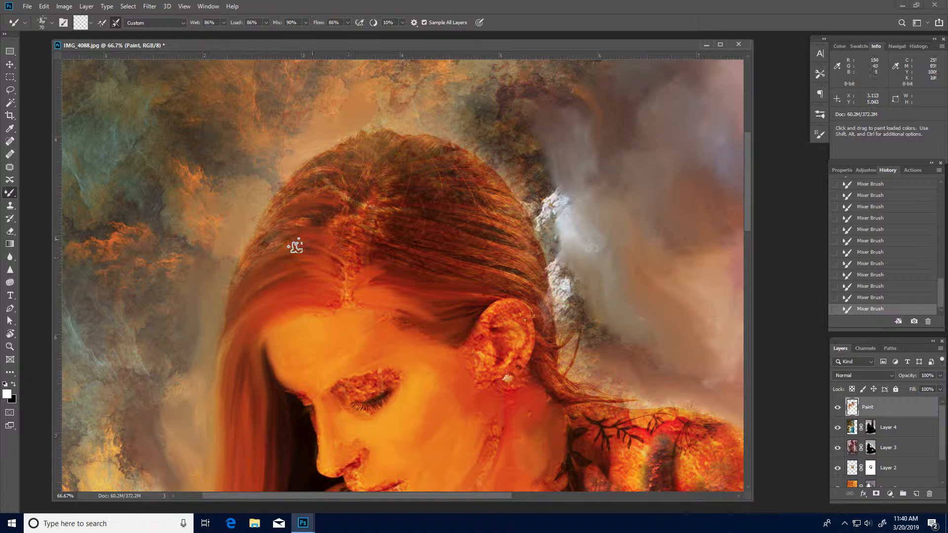
Step: Smooth the hair from the parting to the head's outer edge opposite the ear, continuing into the long strands
left_click_drag(341, 232, 283, 225)
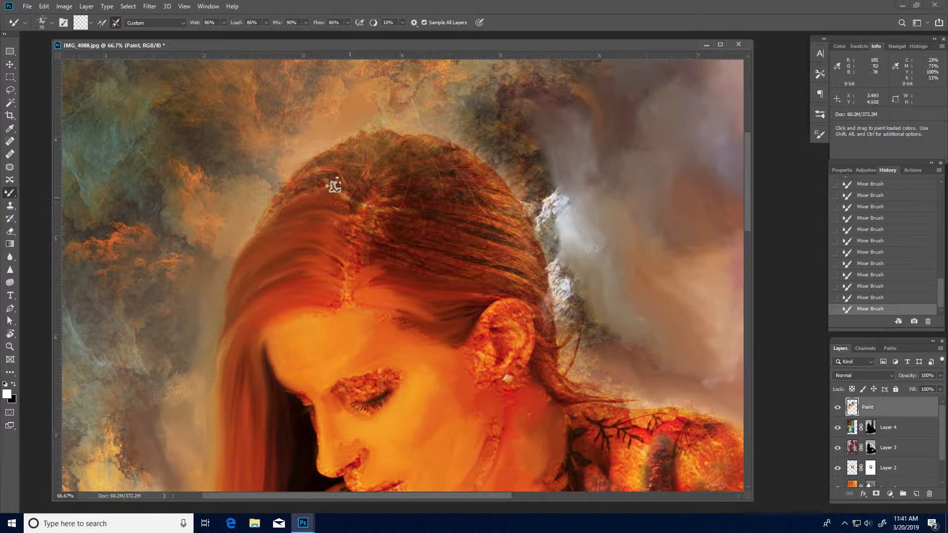
left_click_drag(349, 198, 257, 223)
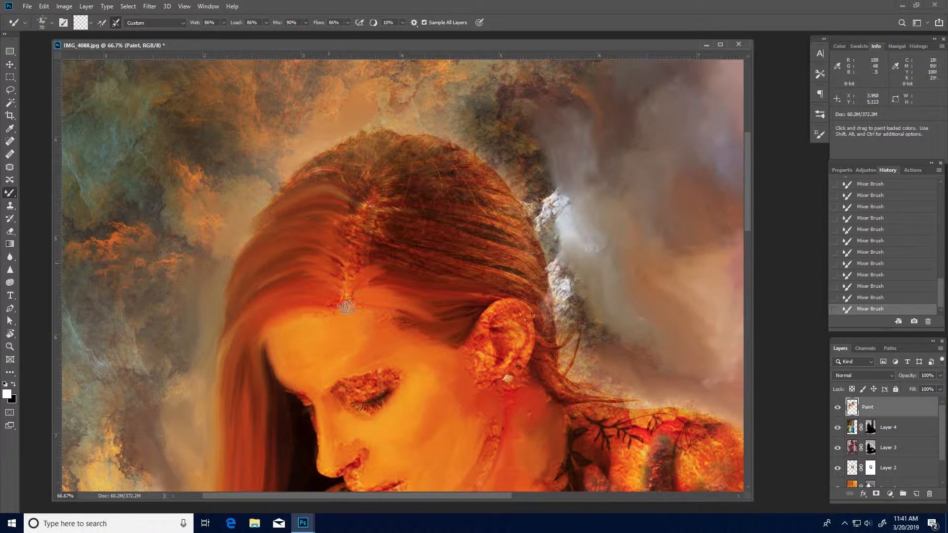
key("space")
left_click_drag(330, 344, 365, 158)
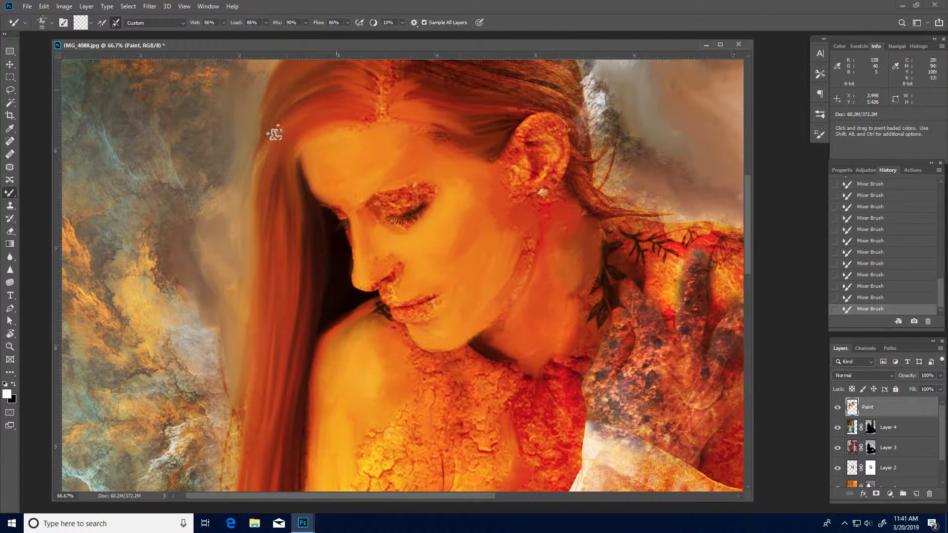
mouse_move(275, 132)
left_mouse_down()
mouse_move(296, 213)
mouse_move(264, 233)
left_mouse_up()
Step: Smooth the inner edge of the long hair where it runs down alongside the upper arm
key("space")
mouse_move(370, 418)
left_mouse_down()
mouse_move(396, 296)
mouse_move(390, 262)
mouse_move(317, 198)
mouse_move(334, 385)
left_mouse_up()
left_click_drag(324, 321, 335, 389)
left_click_drag(327, 255, 324, 352)
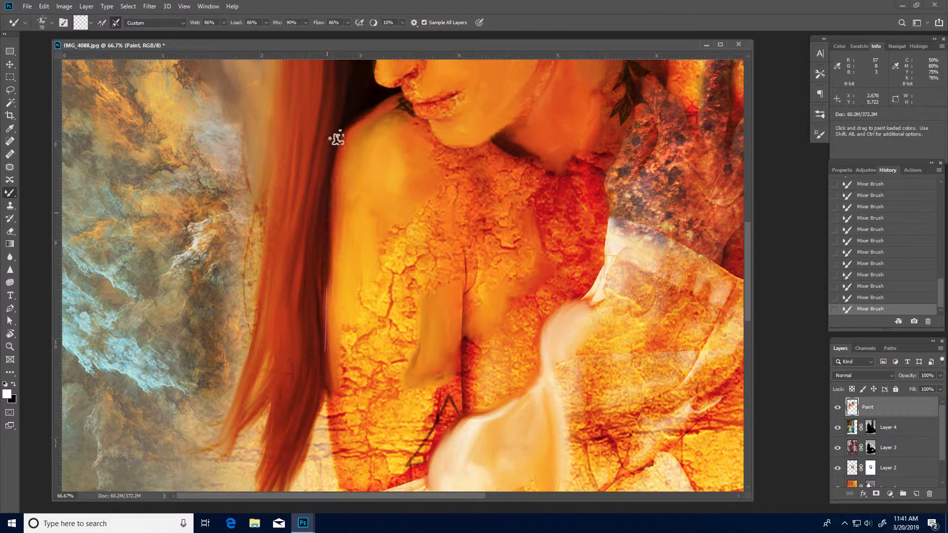
Step: Soften the ear's texture and smooth the hair strands above it, from the parting toward the back of the head
key("space")
left_click_drag(373, 285, 337, 367)
left_click_drag(573, 285, 499, 346)
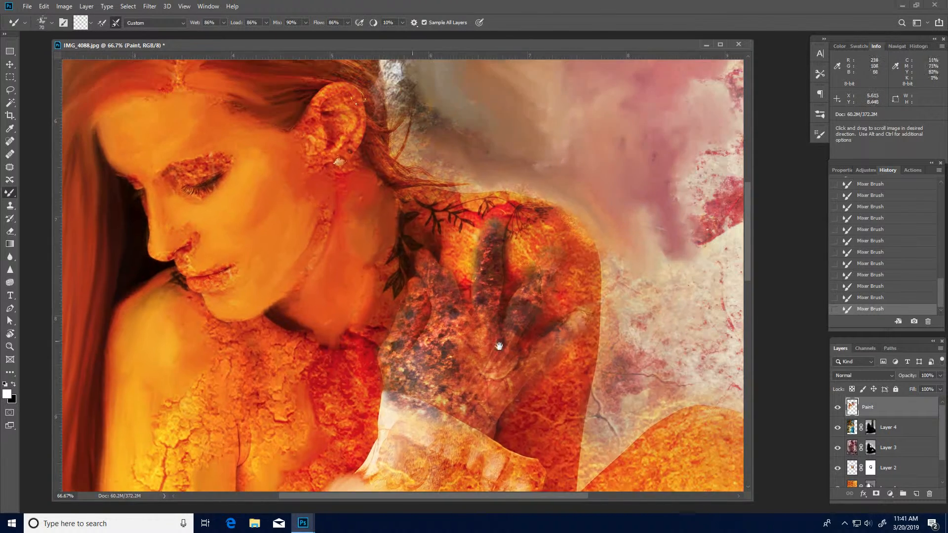
mouse_move(300, 233)
left_mouse_down()
mouse_move(351, 286)
mouse_move(409, 246)
left_mouse_up()
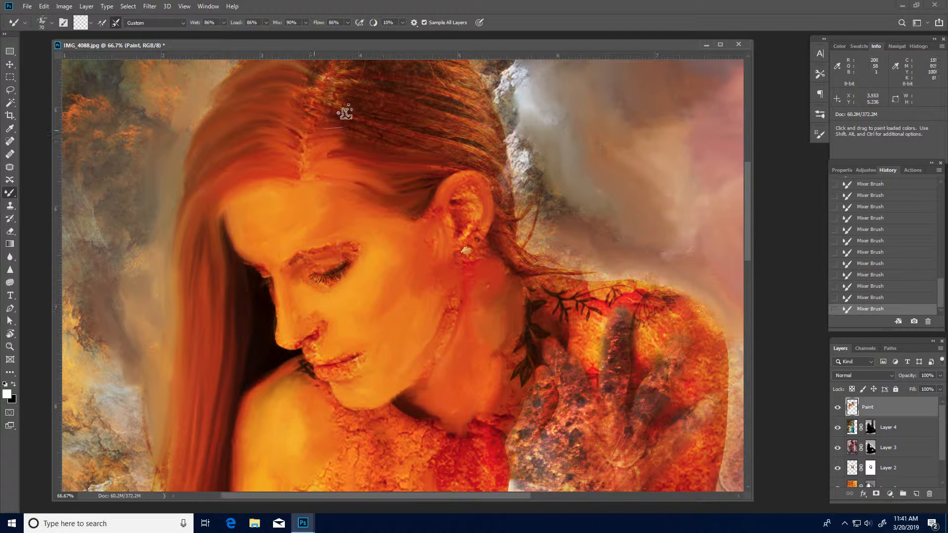
mouse_move(321, 106)
left_mouse_down()
mouse_move(321, 197)
mouse_move(317, 186)
mouse_move(364, 173)
mouse_move(368, 200)
left_mouse_up()
mouse_move(425, 253)
left_mouse_down()
mouse_move(332, 216)
mouse_move(452, 238)
mouse_move(325, 209)
mouse_move(381, 228)
mouse_move(307, 237)
mouse_move(342, 227)
mouse_move(354, 241)
mouse_move(330, 244)
mouse_move(358, 252)
mouse_move(316, 239)
mouse_move(377, 241)
mouse_move(320, 209)
mouse_move(388, 225)
mouse_move(338, 196)
mouse_move(419, 216)
mouse_move(418, 174)
left_mouse_up()
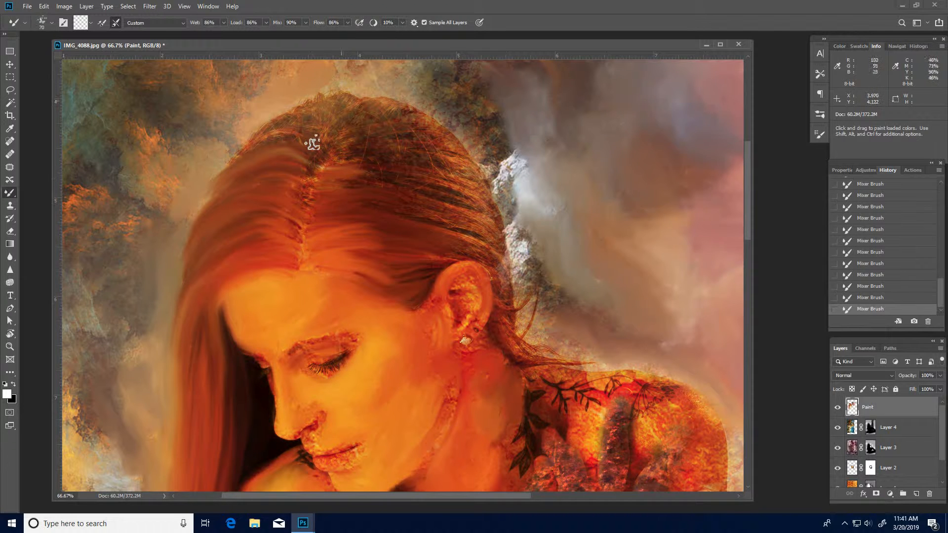
Step: Blend the hair across the crown on both sides of the parting and soften the parting line
mouse_move(260, 140)
left_mouse_down()
mouse_move(300, 143)
mouse_move(231, 158)
mouse_move(268, 166)
mouse_move(334, 144)
mouse_move(265, 127)
mouse_move(303, 127)
mouse_move(288, 144)
left_mouse_up()
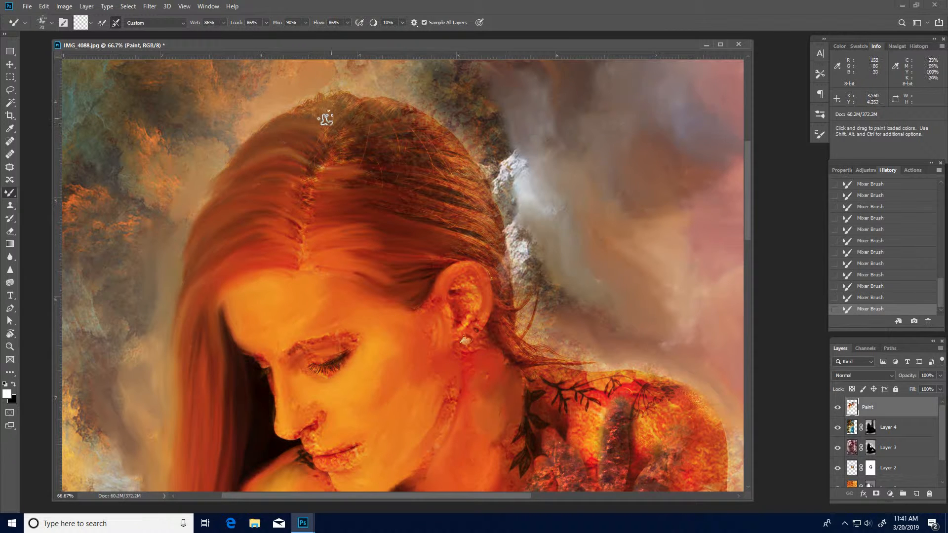
mouse_move(326, 118)
left_mouse_down()
mouse_move(294, 126)
mouse_move(335, 118)
mouse_move(338, 159)
mouse_move(316, 159)
mouse_move(390, 161)
mouse_move(347, 162)
mouse_move(381, 157)
mouse_move(339, 141)
mouse_move(388, 133)
mouse_move(337, 131)
mouse_move(346, 118)
mouse_move(387, 115)
mouse_move(386, 106)
mouse_move(359, 120)
mouse_move(325, 102)
left_mouse_up()
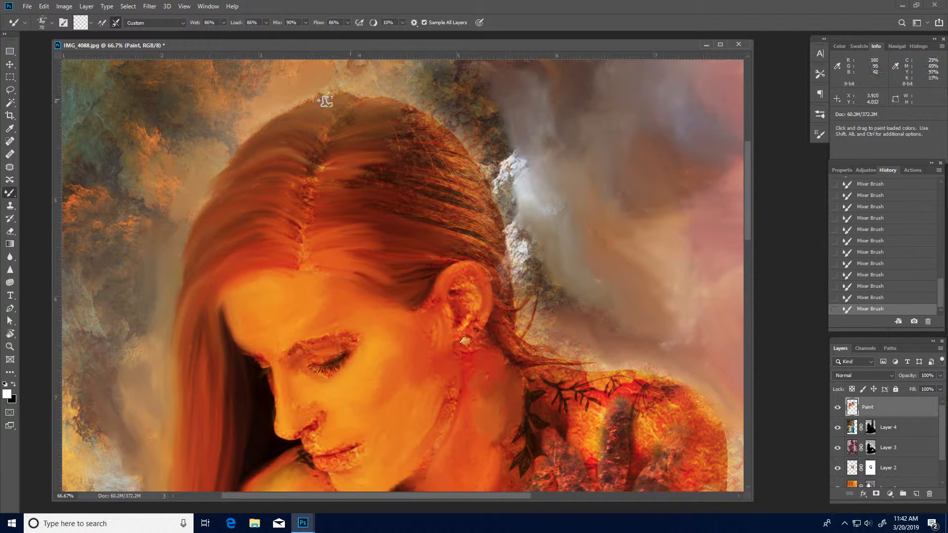
mouse_move(310, 157)
left_mouse_down()
mouse_move(291, 161)
mouse_move(301, 193)
mouse_move(306, 187)
mouse_move(292, 192)
mouse_move(312, 183)
mouse_move(289, 198)
mouse_move(308, 198)
mouse_move(280, 213)
mouse_move(283, 233)
left_mouse_up()
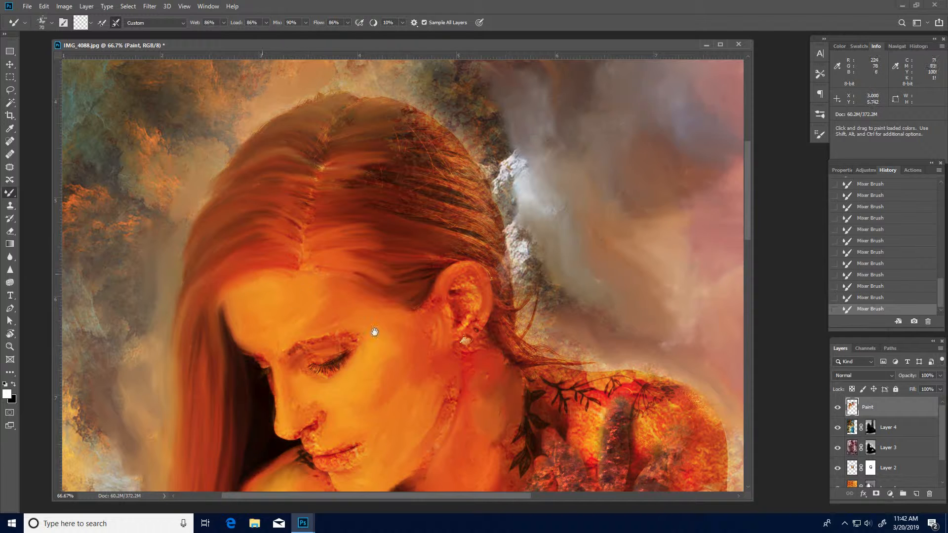
Step: Smooth the cracked texture on the upper arm, extending the blended shoulder color down toward the elbow
left_click_drag(432, 337, 408, 220)
mouse_move(415, 337)
left_mouse_down()
mouse_move(341, 284)
mouse_move(389, 281)
left_mouse_up()
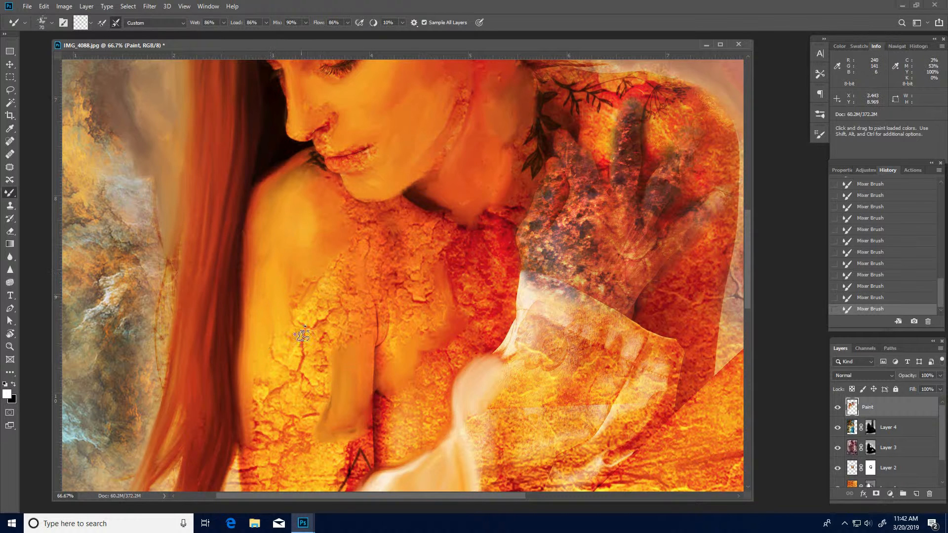
mouse_move(302, 335)
left_mouse_down()
mouse_move(302, 279)
mouse_move(294, 378)
mouse_move(336, 259)
left_mouse_up()
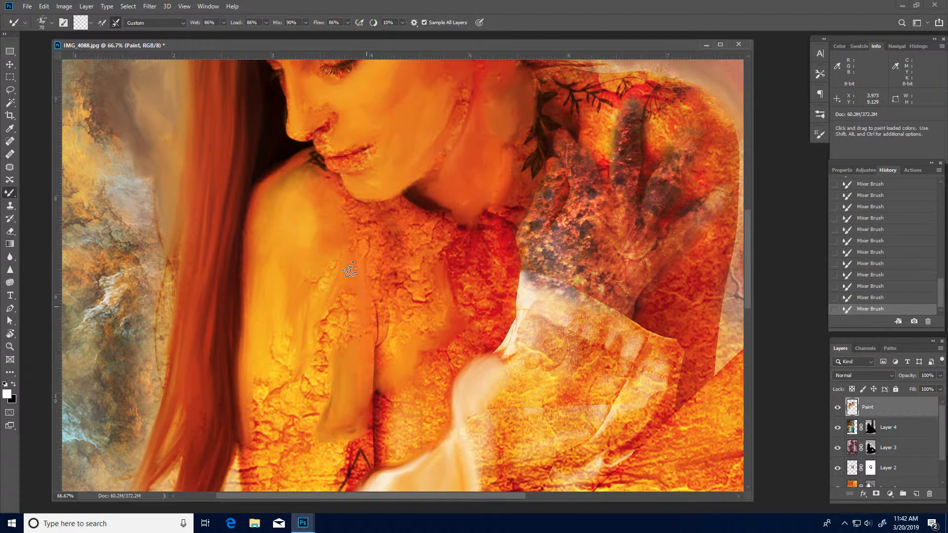
left_click_drag(332, 278, 327, 295)
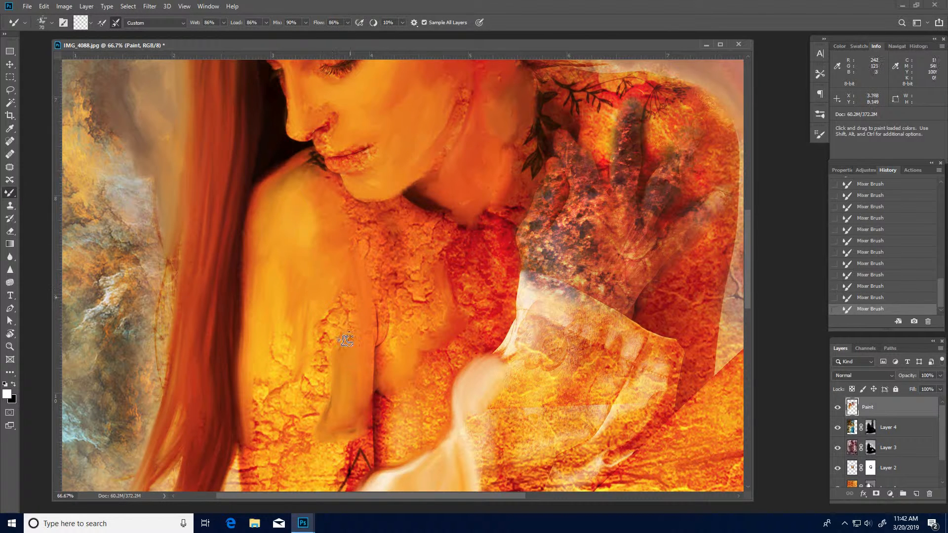
mouse_move(347, 341)
left_mouse_down()
mouse_move(342, 288)
mouse_move(354, 340)
mouse_move(352, 314)
mouse_move(337, 339)
mouse_move(326, 335)
mouse_move(327, 311)
left_mouse_up()
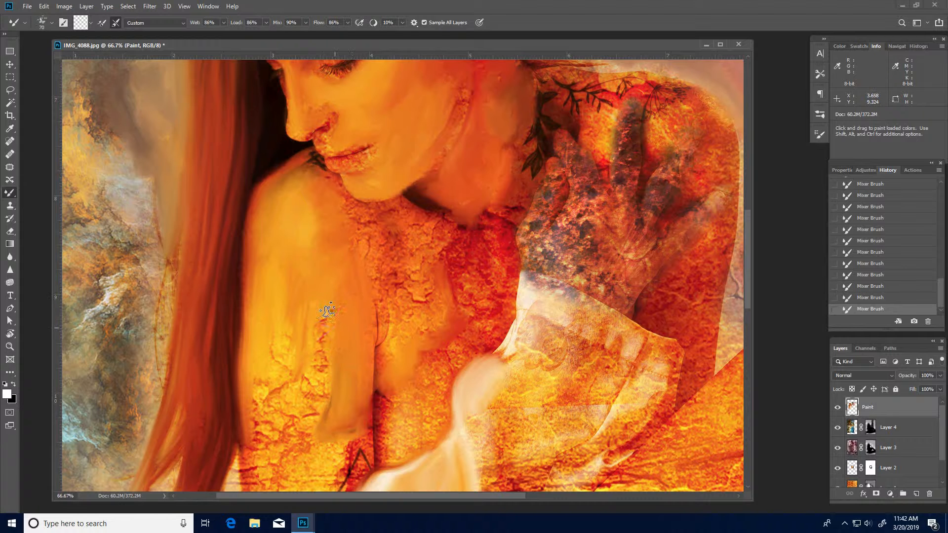
left_click_drag(292, 380, 291, 381)
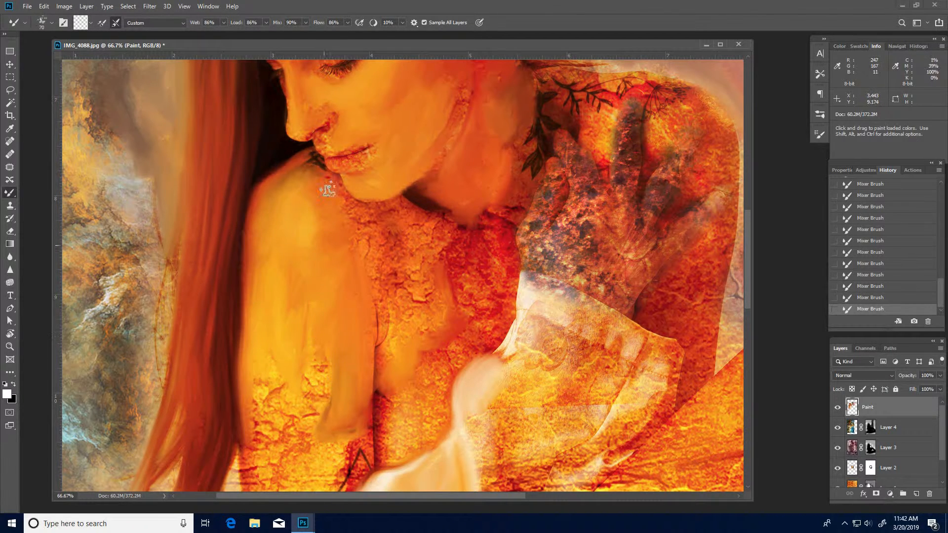
Step: Smooth the cracked skin below the chin and across the chest, including the red area beside the raised hand
left_click_drag(321, 176, 313, 166)
mouse_move(401, 240)
left_mouse_down()
mouse_move(414, 307)
mouse_move(434, 298)
mouse_move(438, 317)
left_mouse_up()
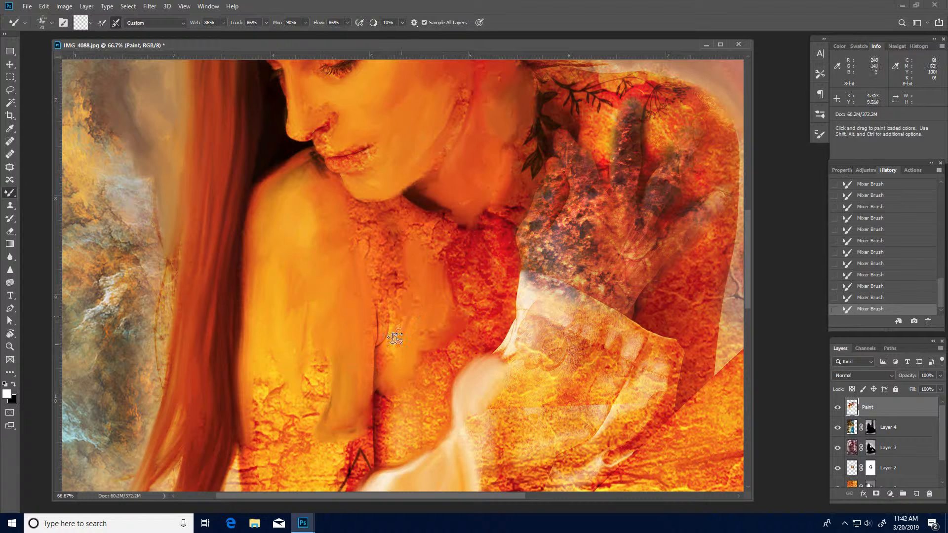
mouse_move(395, 339)
left_mouse_down()
mouse_move(376, 287)
mouse_move(378, 230)
mouse_move(393, 304)
mouse_move(402, 303)
mouse_move(396, 254)
mouse_move(411, 293)
mouse_move(396, 206)
mouse_move(432, 231)
mouse_move(377, 207)
mouse_move(362, 224)
mouse_move(364, 258)
left_mouse_up()
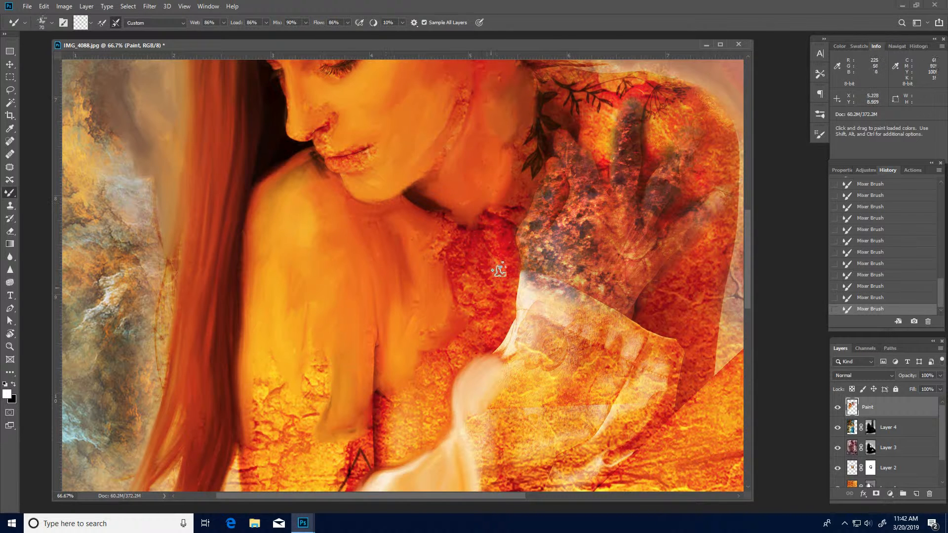
mouse_move(502, 325)
left_mouse_down()
mouse_move(497, 339)
mouse_move(496, 269)
left_mouse_up()
mouse_move(479, 224)
left_mouse_down()
mouse_move(482, 233)
mouse_move(470, 224)
mouse_move(427, 237)
mouse_move(436, 254)
mouse_move(445, 221)
mouse_move(498, 235)
mouse_move(512, 266)
mouse_move(487, 280)
mouse_move(483, 214)
mouse_move(499, 148)
mouse_move(496, 203)
left_mouse_up()
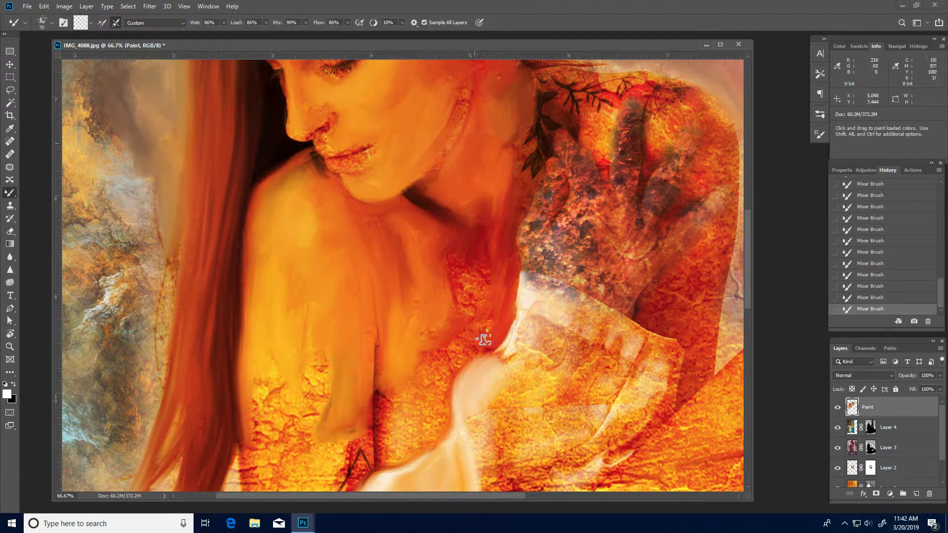
Step: Paint over the dark triangular tattoo on the inner side of the arm, blending down to the white cloth
key("space")
left_click_drag(412, 437, 470, 241)
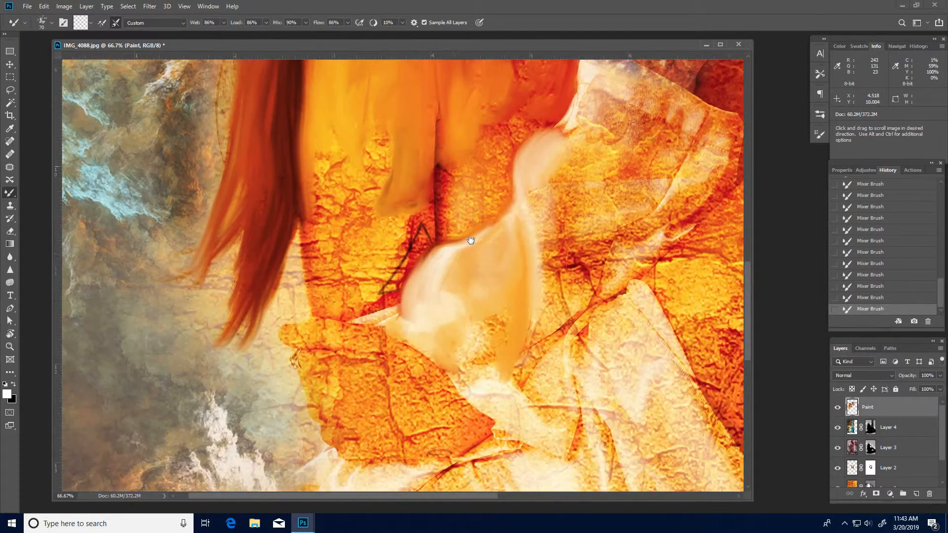
left_click_drag(543, 371, 389, 173)
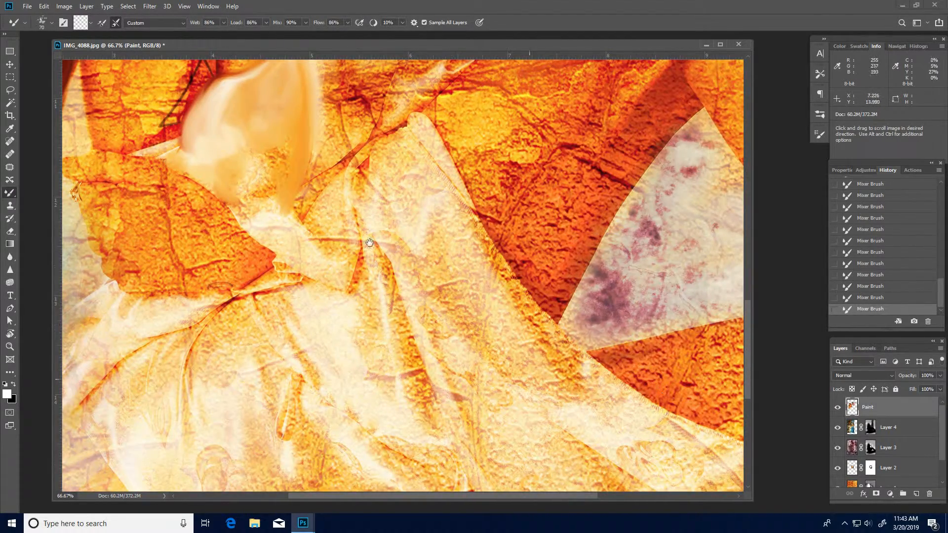
left_click_drag(258, 266, 475, 344)
left_click_drag(375, 433, 406, 231)
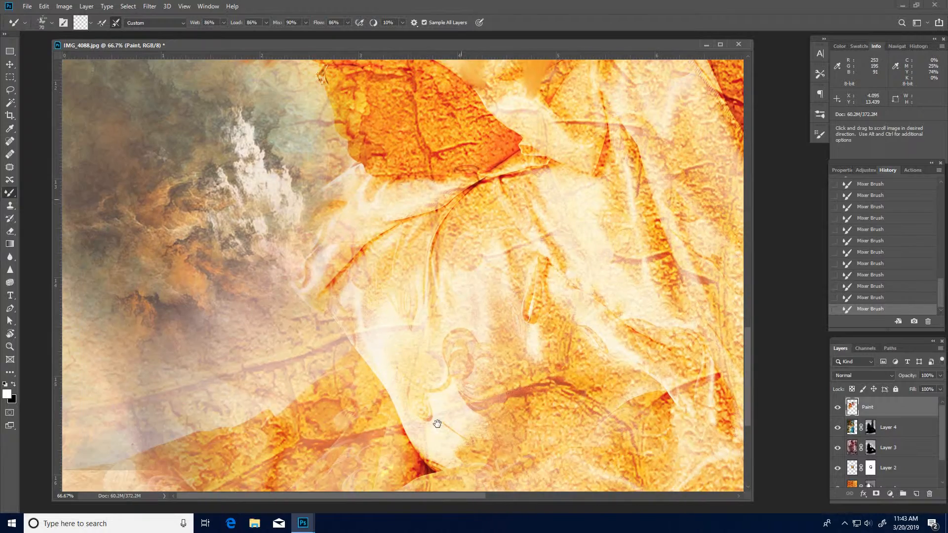
mouse_move(530, 194)
left_mouse_down()
mouse_move(439, 262)
mouse_move(420, 360)
mouse_move(347, 375)
left_mouse_up()
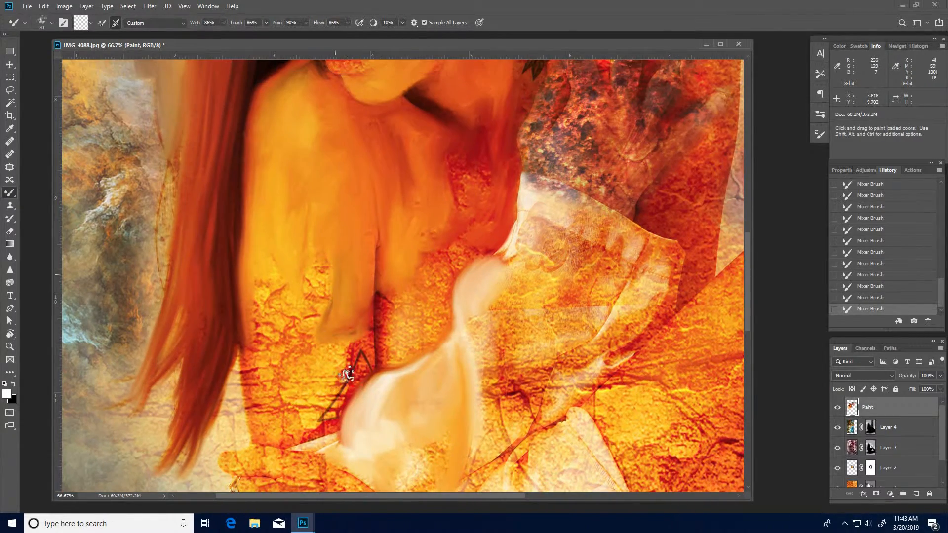
mouse_move(324, 415)
left_mouse_down()
mouse_move(341, 346)
mouse_move(336, 385)
mouse_move(364, 368)
mouse_move(343, 364)
left_mouse_up()
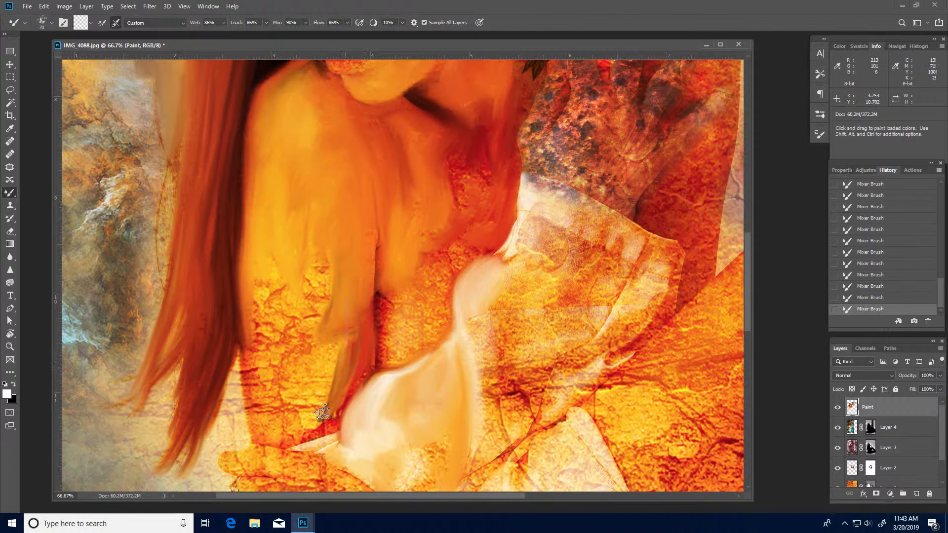
mouse_move(323, 412)
left_mouse_down()
mouse_move(336, 417)
mouse_move(338, 408)
left_mouse_up()
left_click_drag(326, 431, 324, 435)
Step: Smooth the arm's outer edge alongside the hair ends and blend it up into the painted upper arm
left_click_drag(249, 323, 261, 409)
mouse_move(263, 329)
left_mouse_down()
mouse_move(255, 326)
mouse_move(282, 239)
mouse_move(285, 247)
left_mouse_up()
left_click_drag(344, 200, 324, 303)
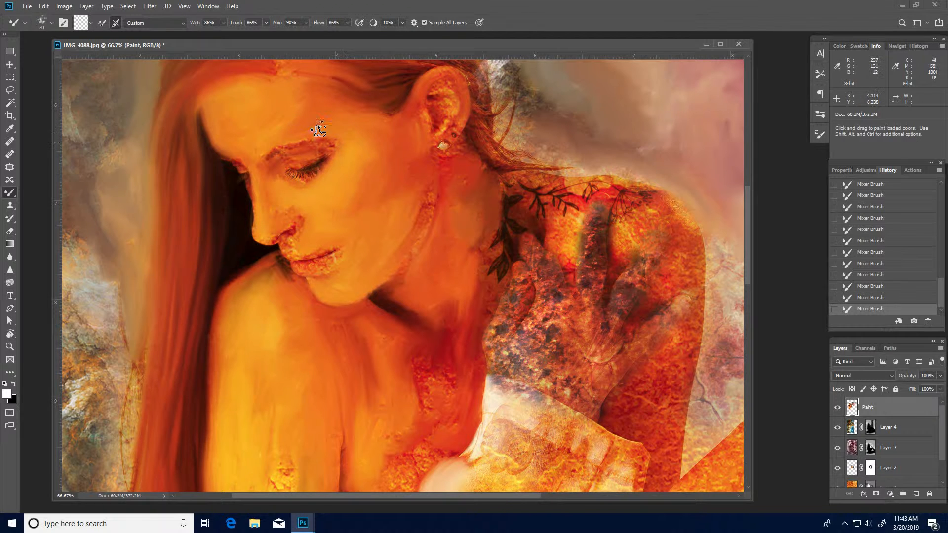
Step: Blend the remaining cracked texture in the middle of the arm and along its inner edge above the cloth
left_click_drag(263, 122, 280, 222)
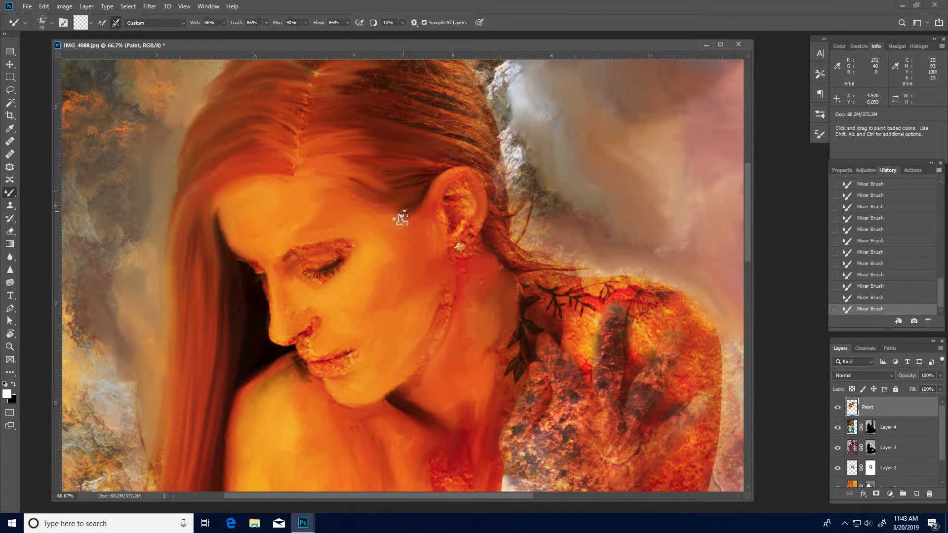
scroll(387, 256, "down", 3)
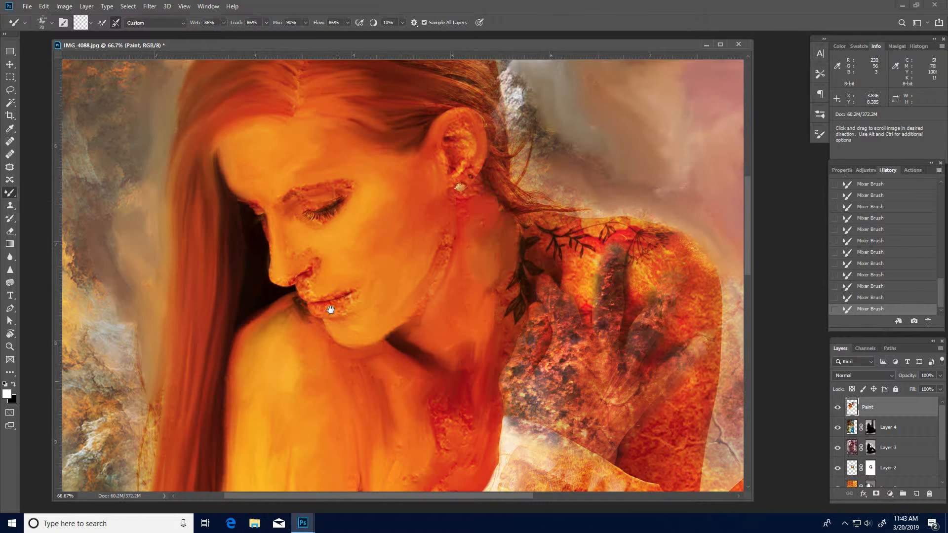
scroll(341, 320, "down", 8)
left_click_drag(311, 335, 357, 179)
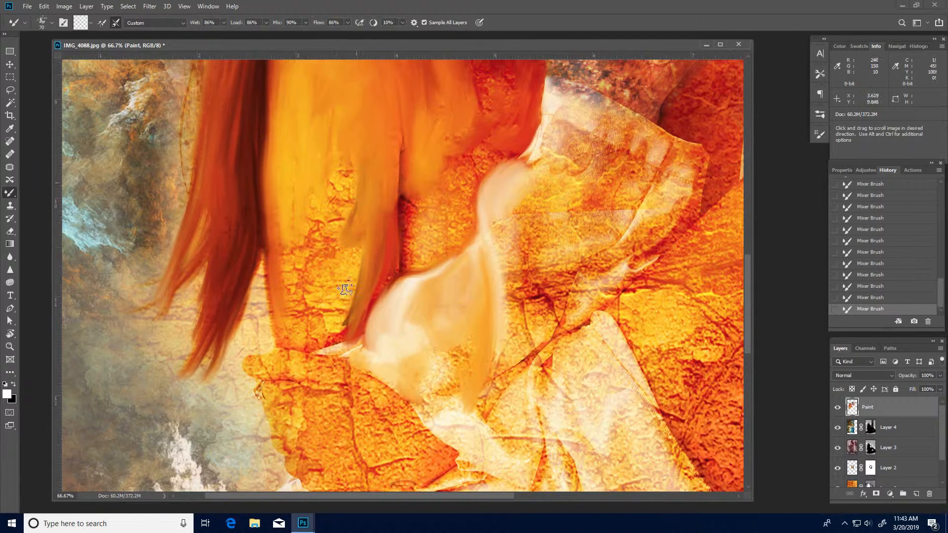
left_click_drag(340, 327, 340, 211)
mouse_move(363, 246)
left_mouse_down()
mouse_move(346, 214)
mouse_move(317, 204)
mouse_move(314, 227)
mouse_move(317, 198)
mouse_move(309, 197)
mouse_move(343, 209)
mouse_move(346, 155)
mouse_move(326, 203)
left_mouse_up()
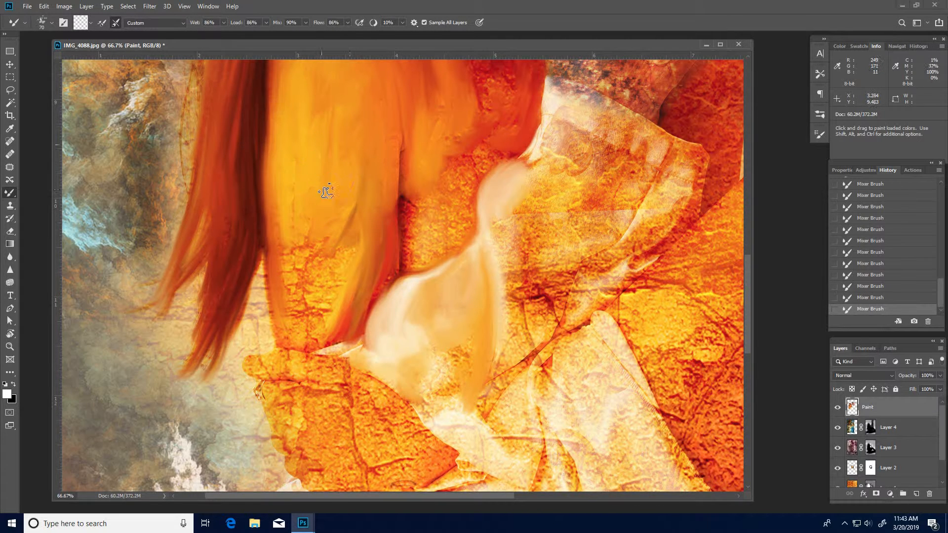
Step: Smooth the last cracked patches on the lower arm, from the hair ends down to where it meets the cloth
mouse_move(284, 185)
left_mouse_down()
mouse_move(298, 338)
mouse_move(311, 345)
mouse_move(282, 339)
mouse_move(315, 347)
mouse_move(330, 324)
left_mouse_up()
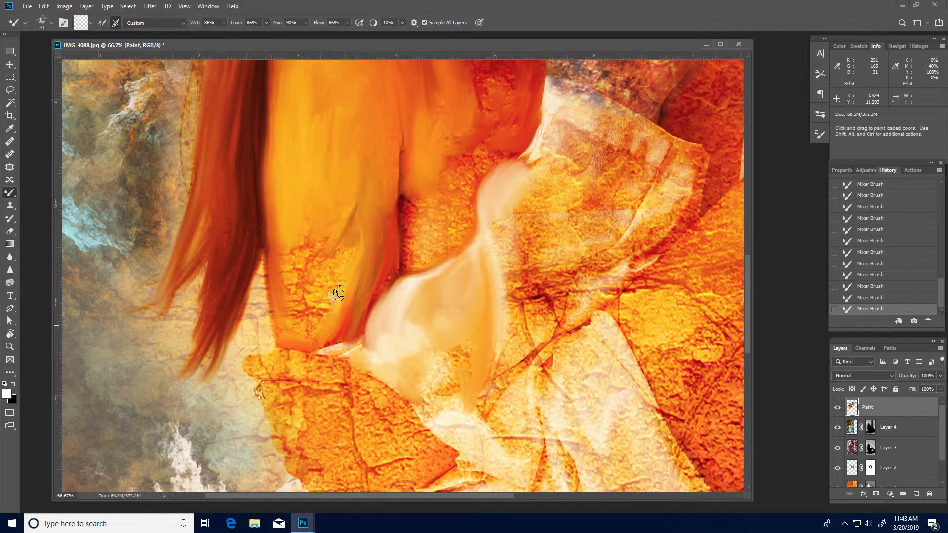
mouse_move(336, 247)
left_mouse_down()
mouse_move(314, 254)
mouse_move(307, 223)
mouse_move(300, 258)
mouse_move(312, 241)
mouse_move(310, 267)
mouse_move(307, 252)
mouse_move(287, 254)
mouse_move(303, 329)
left_mouse_up()
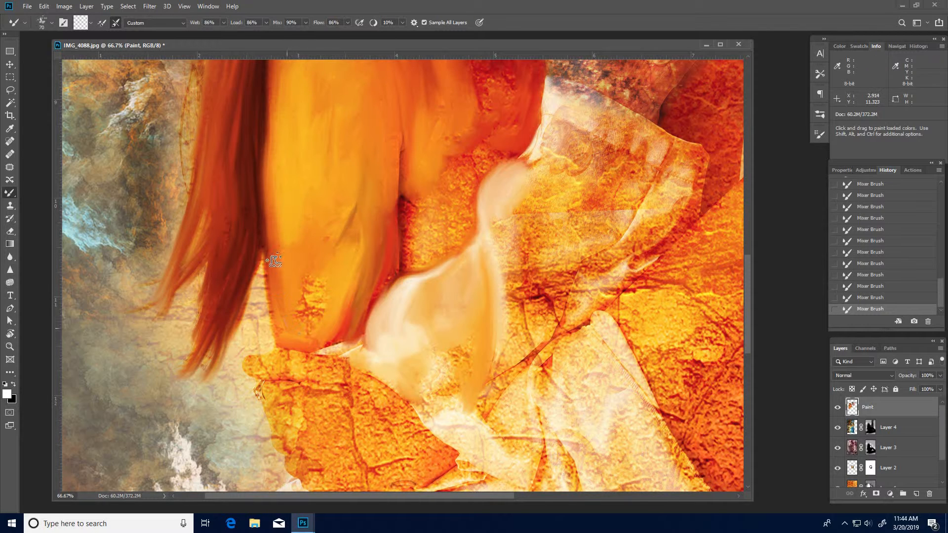
mouse_move(273, 259)
left_mouse_down()
mouse_move(282, 337)
mouse_move(293, 322)
mouse_move(310, 324)
mouse_move(307, 331)
mouse_move(320, 302)
mouse_move(323, 286)
mouse_move(314, 293)
mouse_move(305, 276)
mouse_move(306, 302)
left_mouse_up()
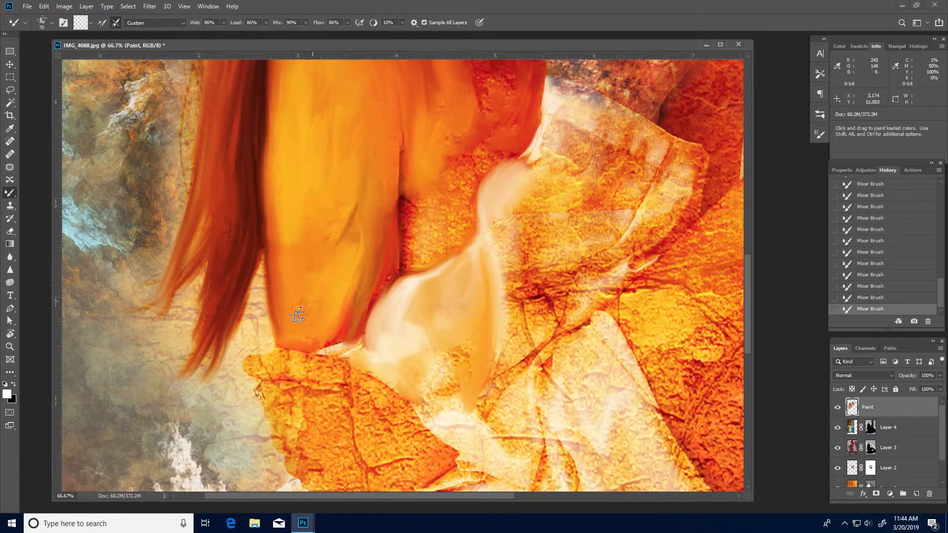
mouse_move(344, 210)
left_mouse_down()
mouse_move(327, 241)
mouse_move(314, 223)
left_mouse_up()
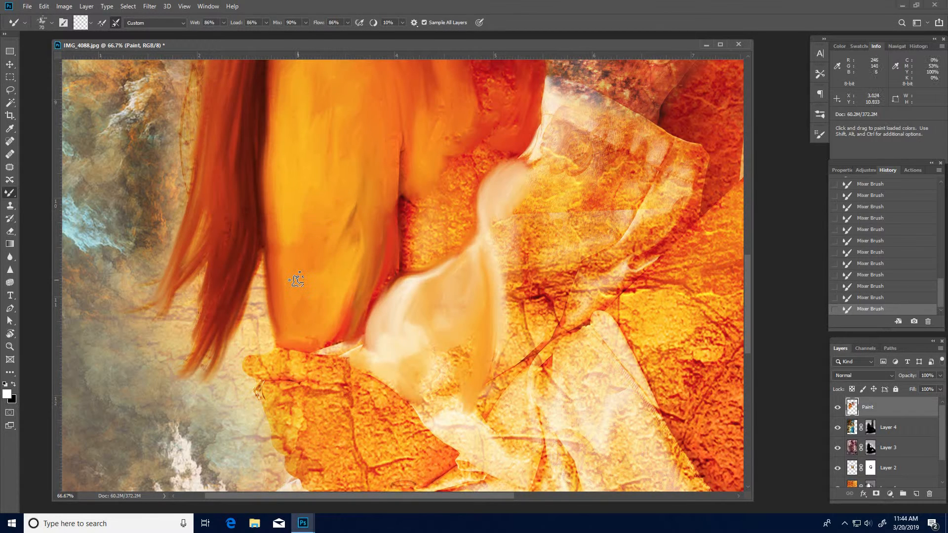